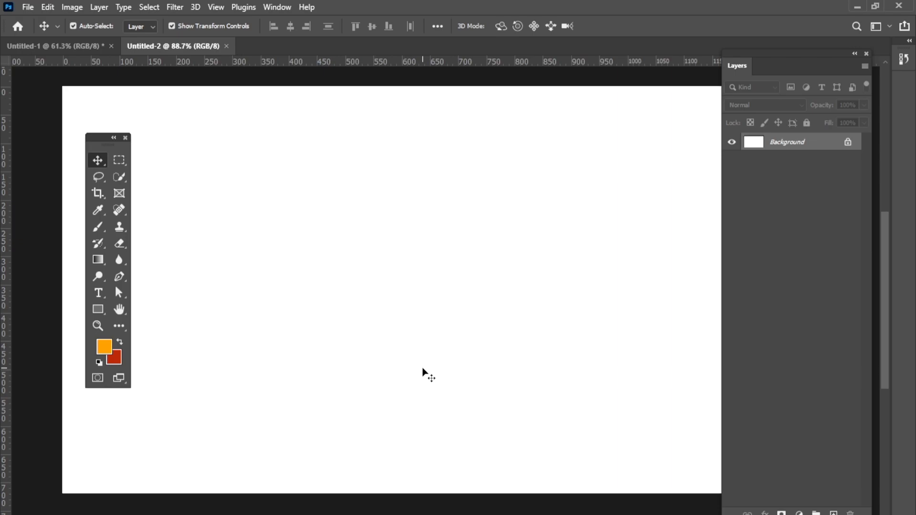
Create a new 1080 × 1080 px document, Untitled-3, from the recent square preset
{"action": "left_click", "coordinate": [27, 7]}
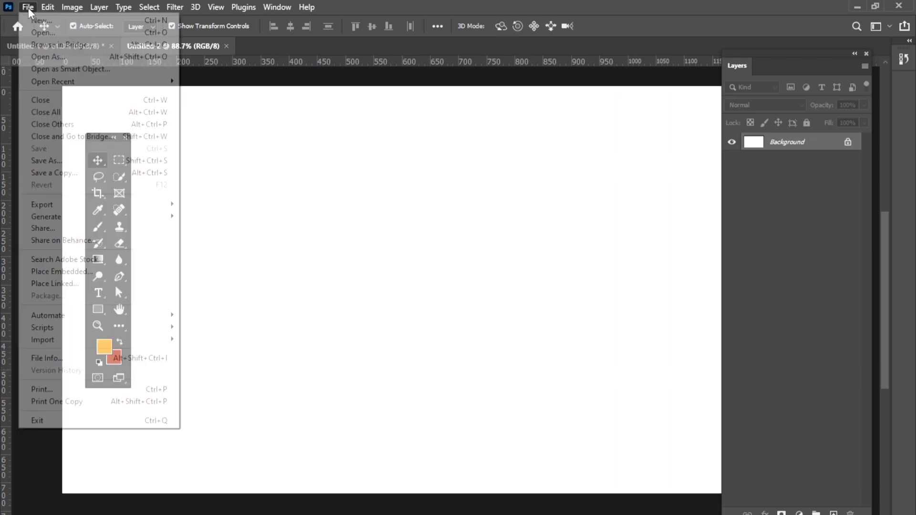
{"action": "left_click", "coordinate": [34, 21]}
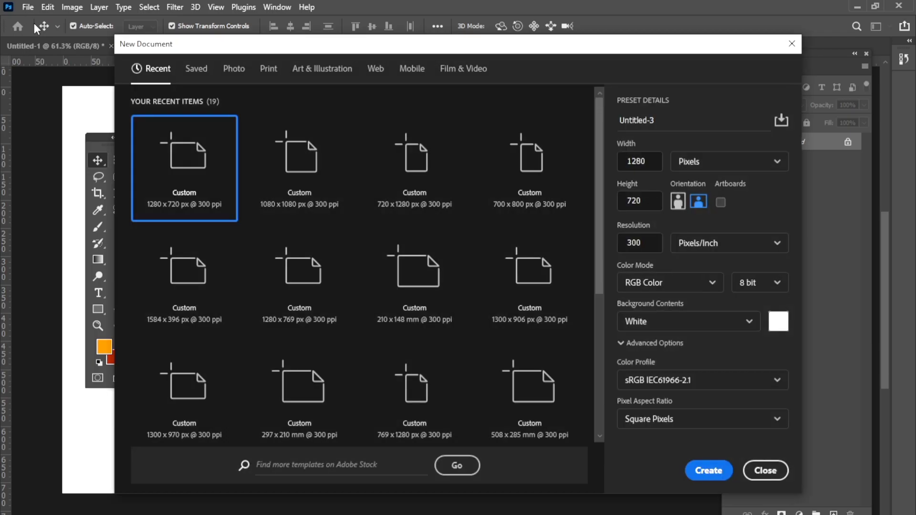
{"action": "left_click", "coordinate": [297, 183]}
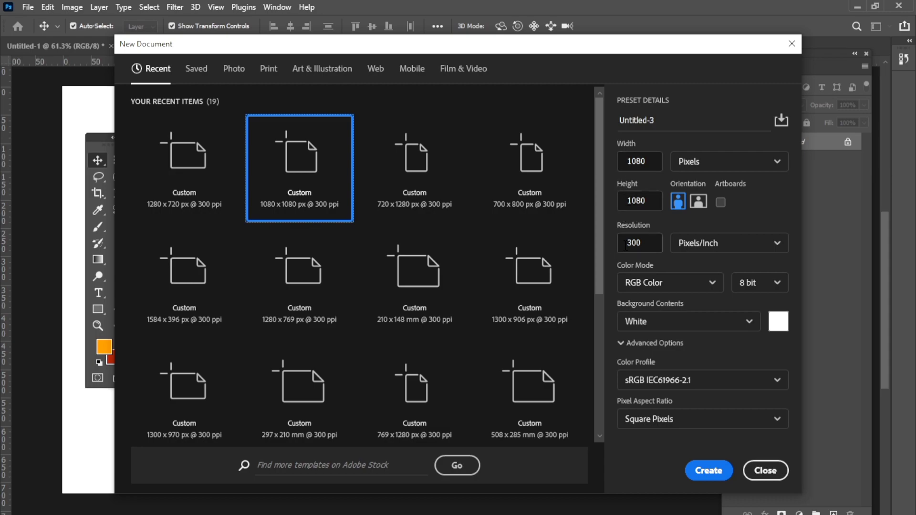
{"action": "left_click", "coordinate": [708, 470]}
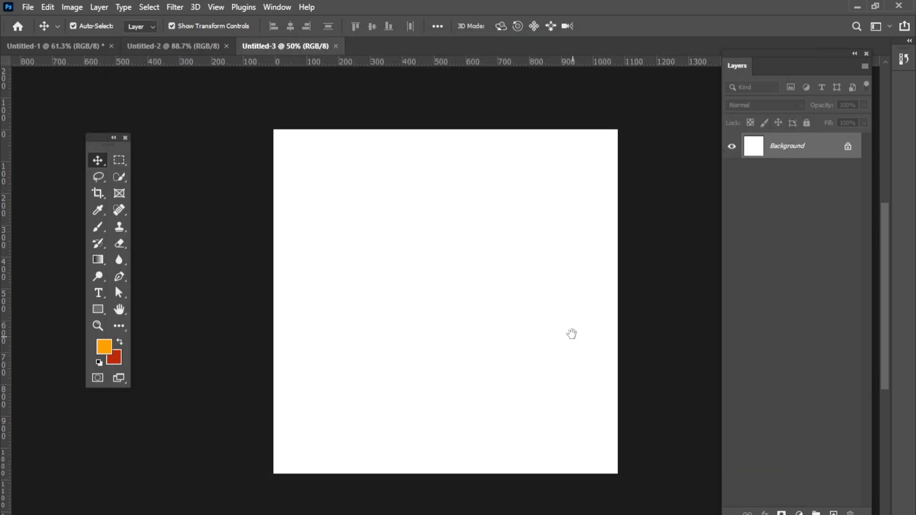
Add a Solid Color fill layer in off-white #ebeae7 above the Background
{"action": "scroll", "coordinate": [424, 311], "scroll_direction": "up", "scroll_amount": 1}
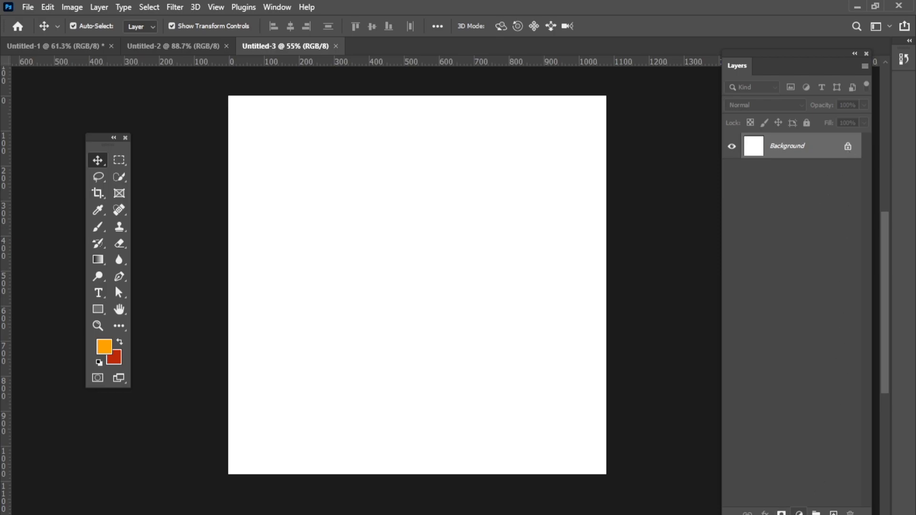
{"action": "left_click", "coordinate": [799, 513]}
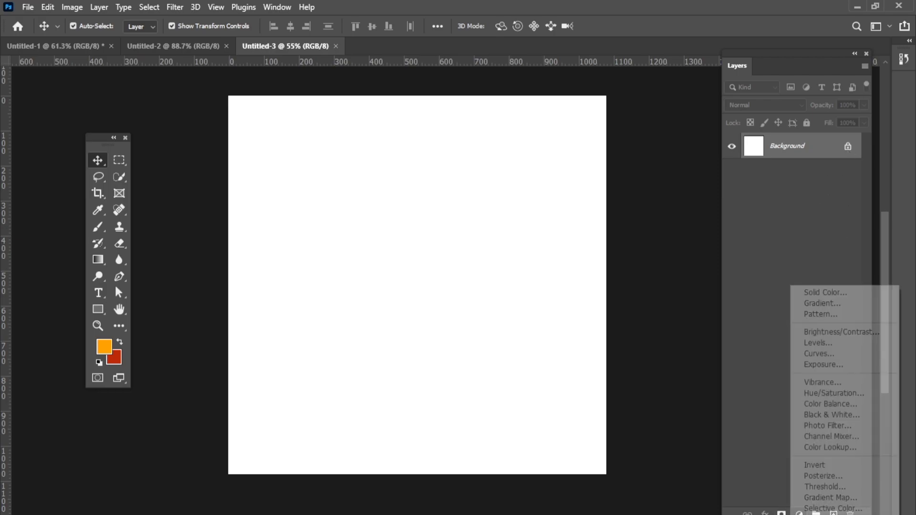
{"action": "left_click", "coordinate": [827, 293]}
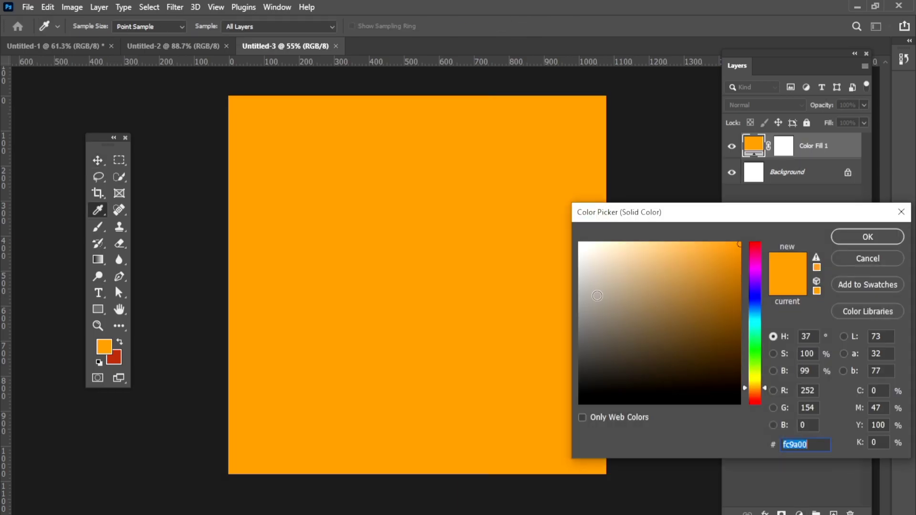
{"action": "type", "text": "e8e7e4"}
{"action": "left_click", "coordinate": [580, 254]}
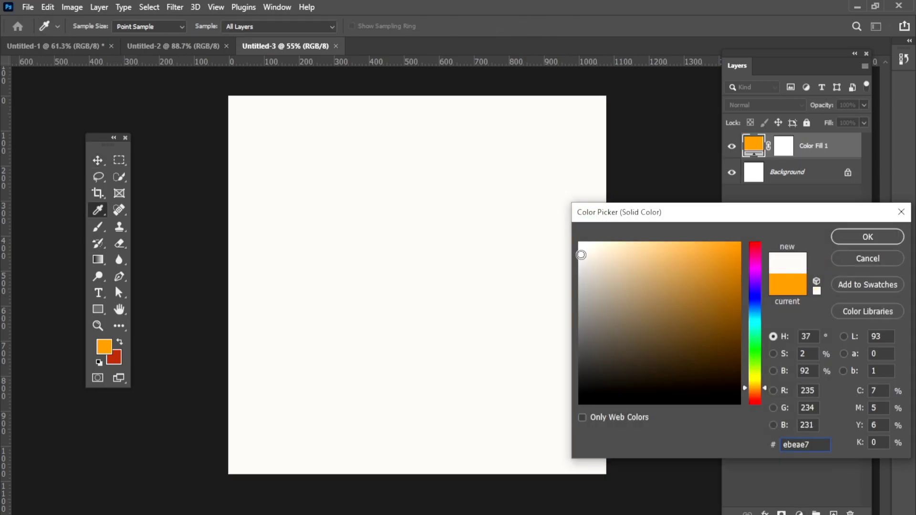
{"action": "left_click", "coordinate": [879, 239]}
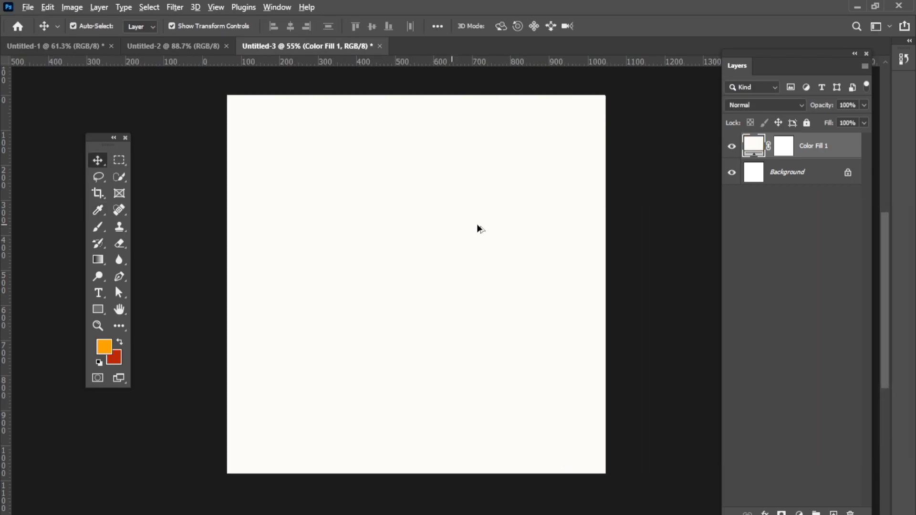
{"action": "scroll", "coordinate": [477, 225], "scroll_direction": "up", "scroll_amount": 1}
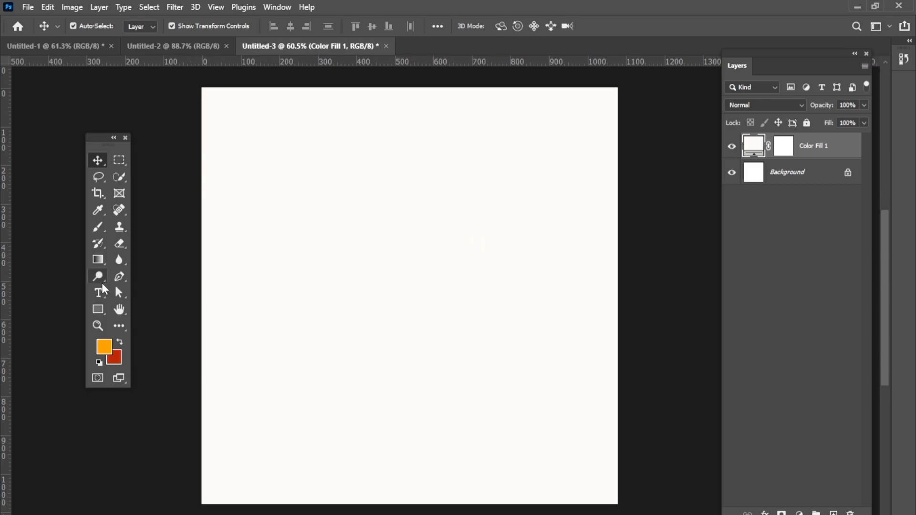
Draw an orange circle near the canvas's lower left with the Ellipse Tool
{"action": "left_click", "coordinate": [97, 310]}
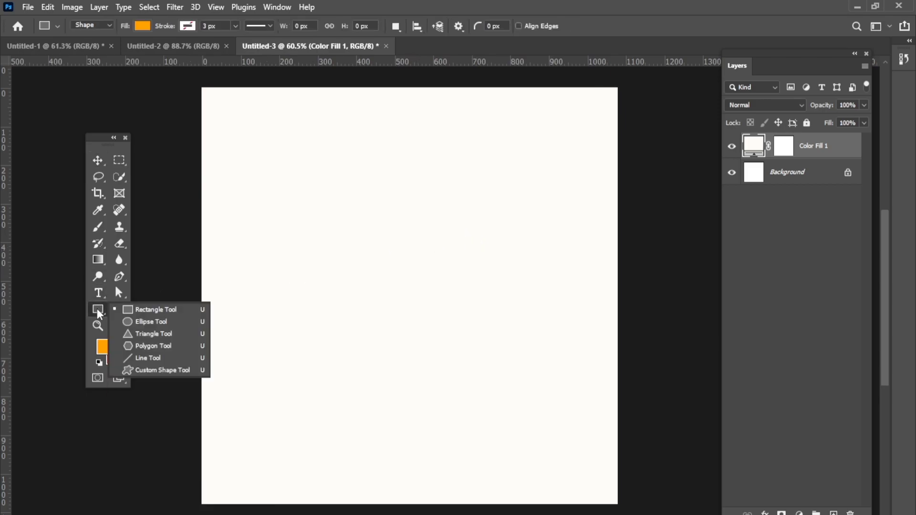
{"action": "left_click", "coordinate": [144, 321]}
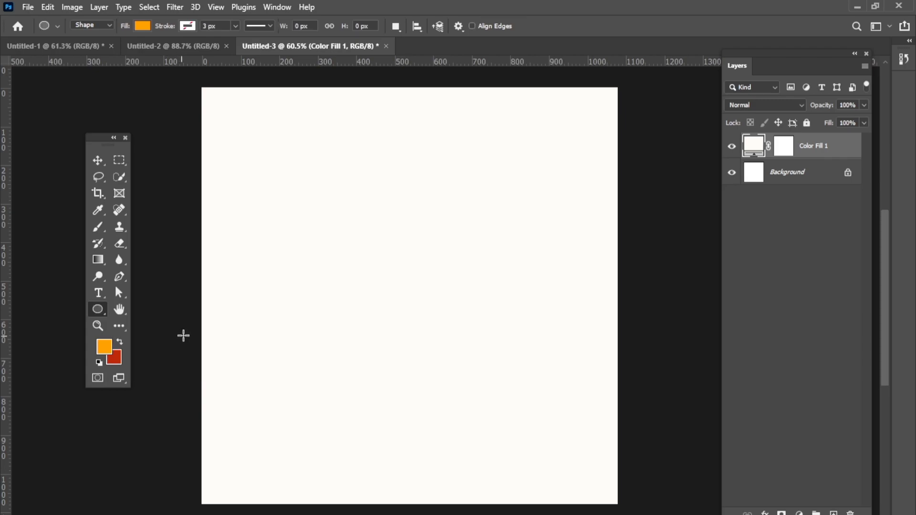
{"action": "mouse_move", "coordinate": [206, 309]}
{"action": "left_mouse_down"}
{"action": "mouse_move", "coordinate": [375, 410]}
{"action": "mouse_move", "coordinate": [417, 501]}
{"action": "left_mouse_up"}
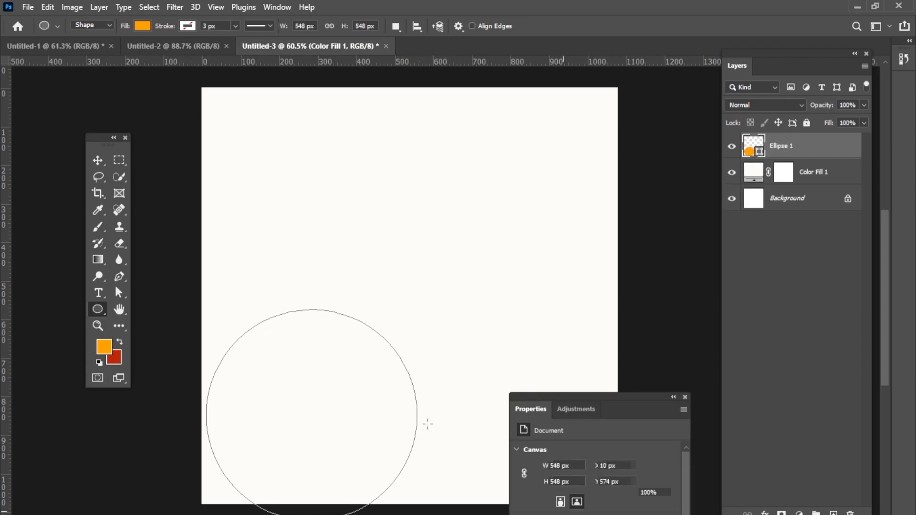
{"action": "left_click", "coordinate": [681, 396]}
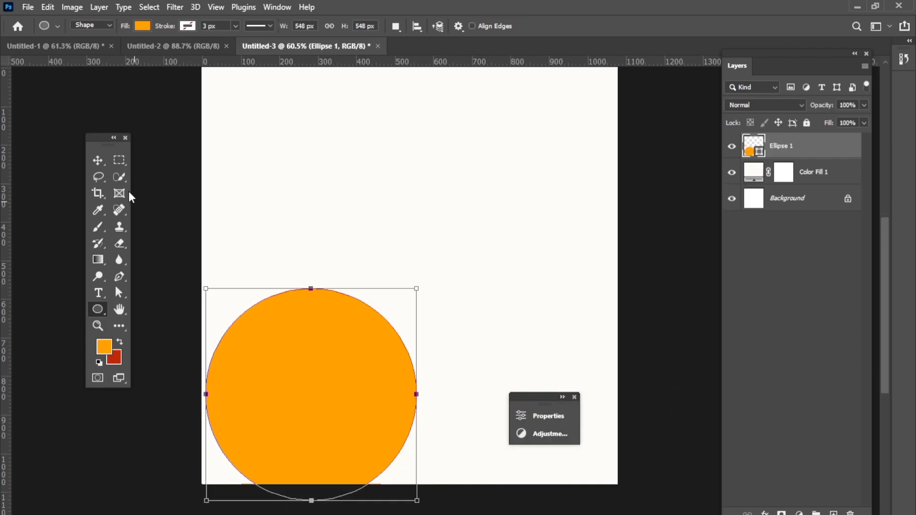
Centre the circle, scale it to about 237%, and lower it into a wide dome
{"action": "key", "text": "v"}
{"action": "left_click", "coordinate": [319, 325]}
{"action": "left_click_drag", "start_coordinate": [320, 324], "coordinate": [375, 294]}
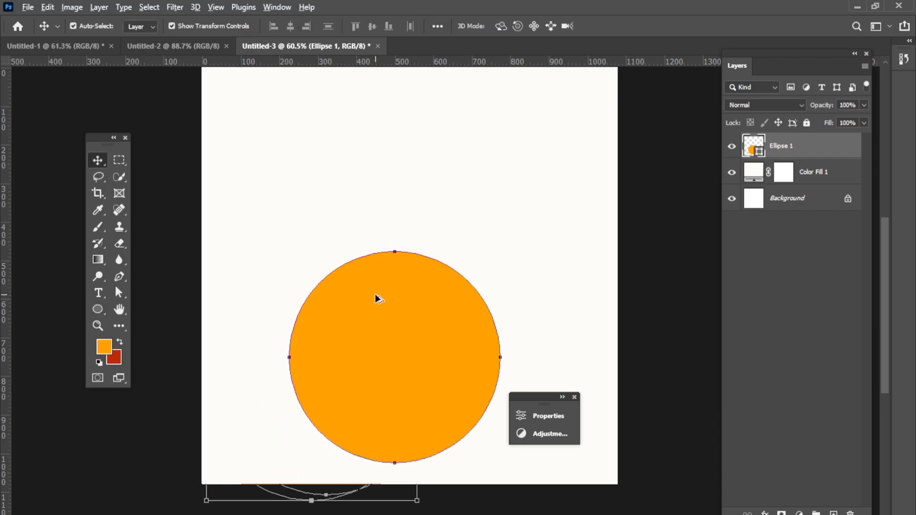
{"action": "scroll", "coordinate": [285, 363], "scroll_direction": "down", "scroll_amount": 1}
{"action": "left_click_drag", "start_coordinate": [296, 356], "coordinate": [189, 355]}
{"action": "left_click_drag", "start_coordinate": [494, 360], "coordinate": [648, 361]}
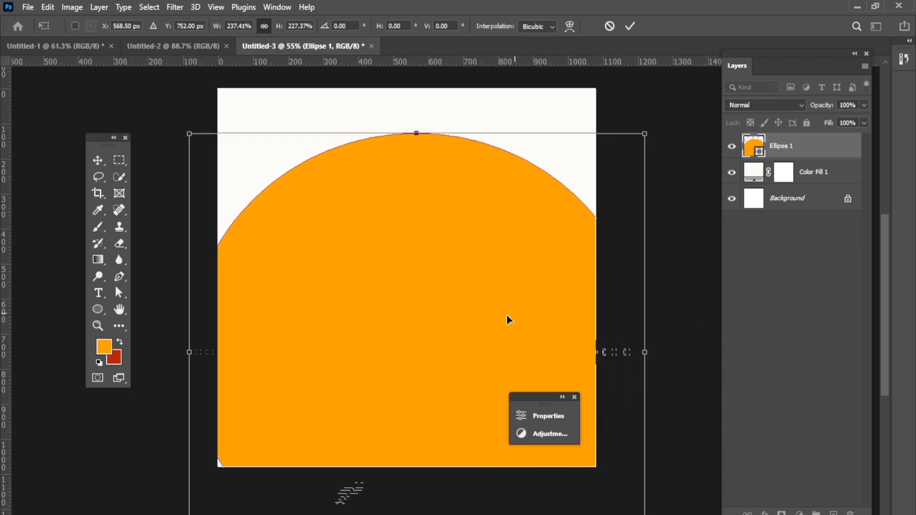
{"action": "mouse_move", "coordinate": [507, 314]}
{"action": "left_mouse_down"}
{"action": "mouse_move", "coordinate": [495, 367]}
{"action": "mouse_move", "coordinate": [499, 429]}
{"action": "left_mouse_up"}
{"action": "left_click_drag", "start_coordinate": [449, 363], "coordinate": [442, 380]}
{"action": "type", "text": "520"}
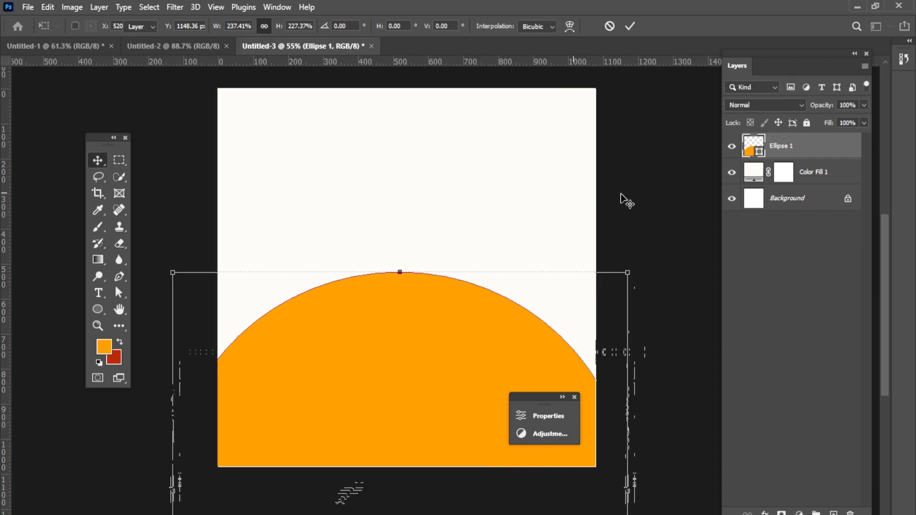
{"action": "key", "text": "Return"}
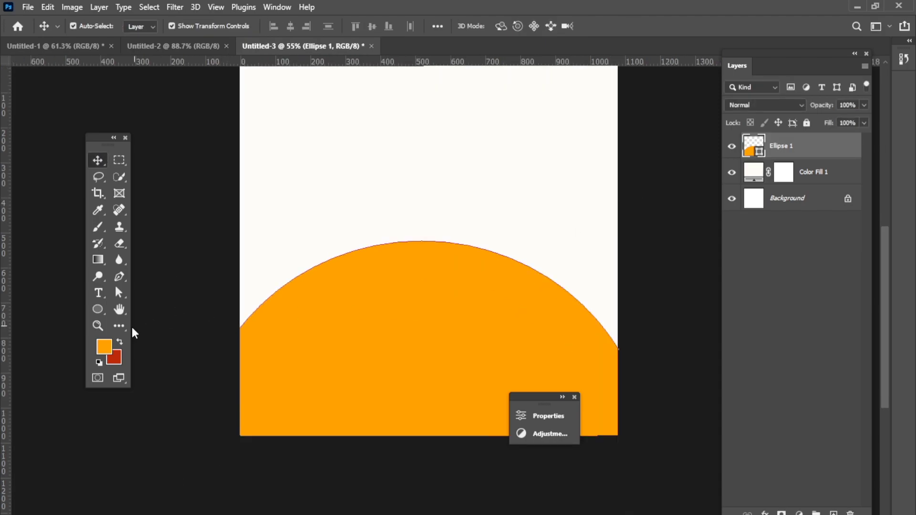
Duplicate the orange ellipse layer and nudge the original Ellipse 1 up slightly
{"action": "left_click", "coordinate": [104, 352]}
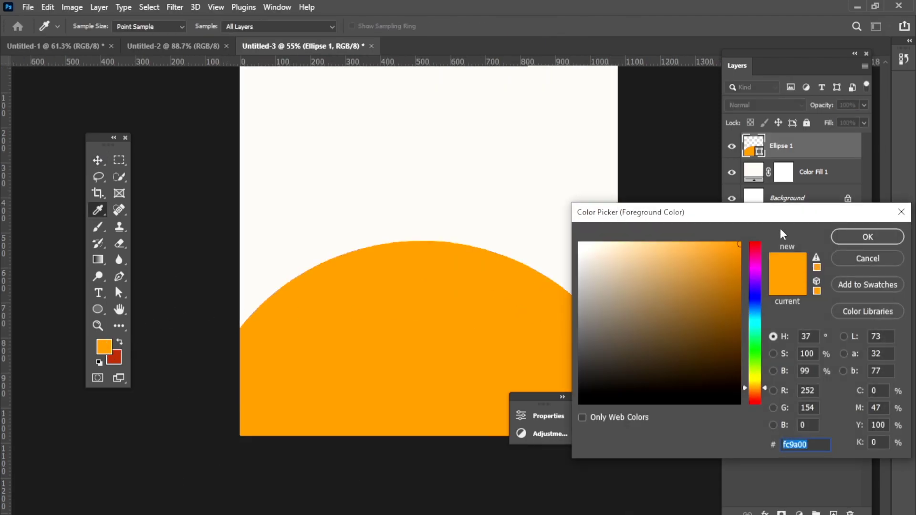
{"action": "left_click_drag", "start_coordinate": [780, 215], "coordinate": [513, 200]}
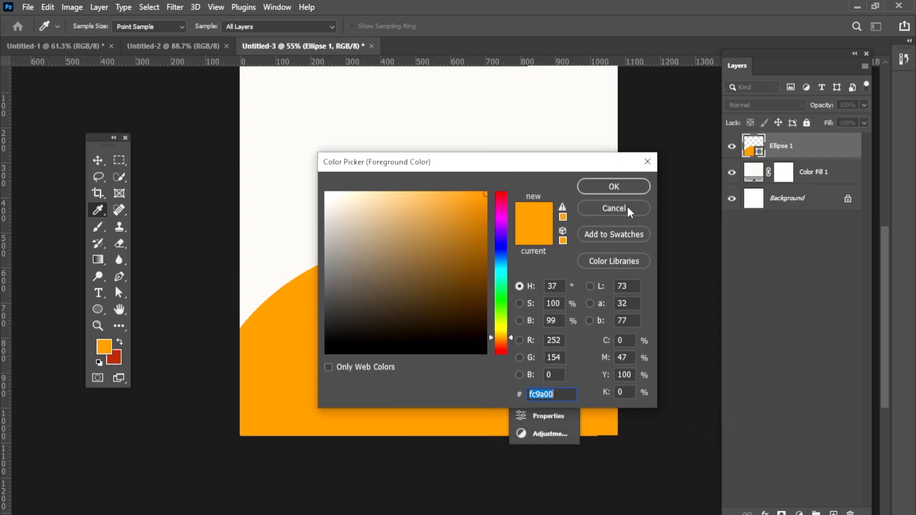
{"action": "left_click", "coordinate": [614, 186]}
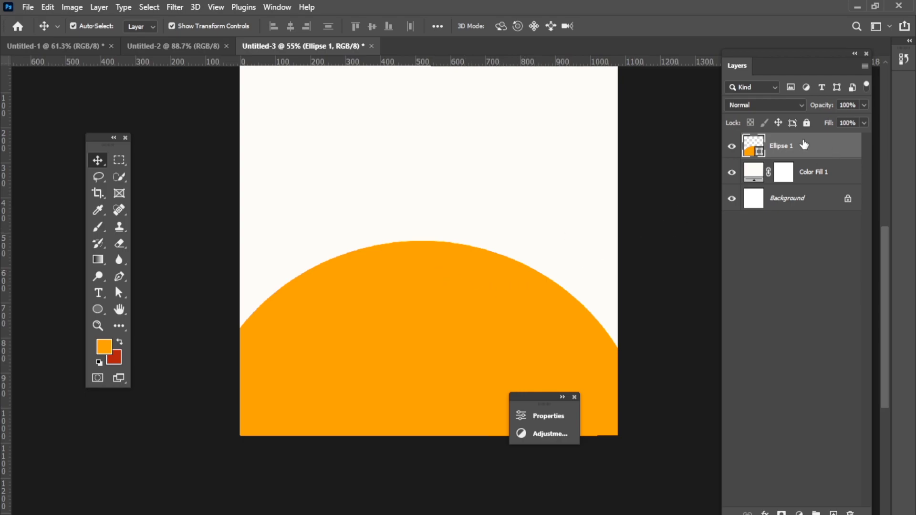
{"action": "left_click_drag", "start_coordinate": [810, 73], "coordinate": [774, 73]}
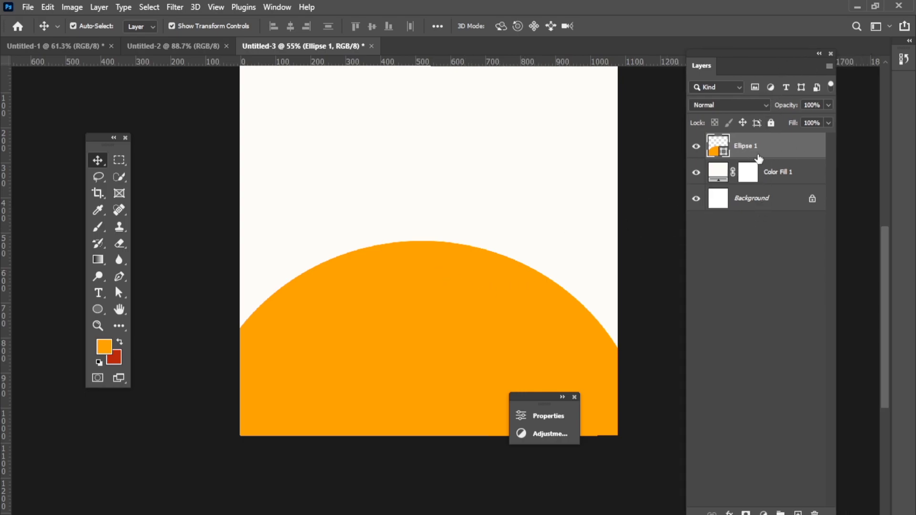
{"action": "key", "text": "ctrl+j"}
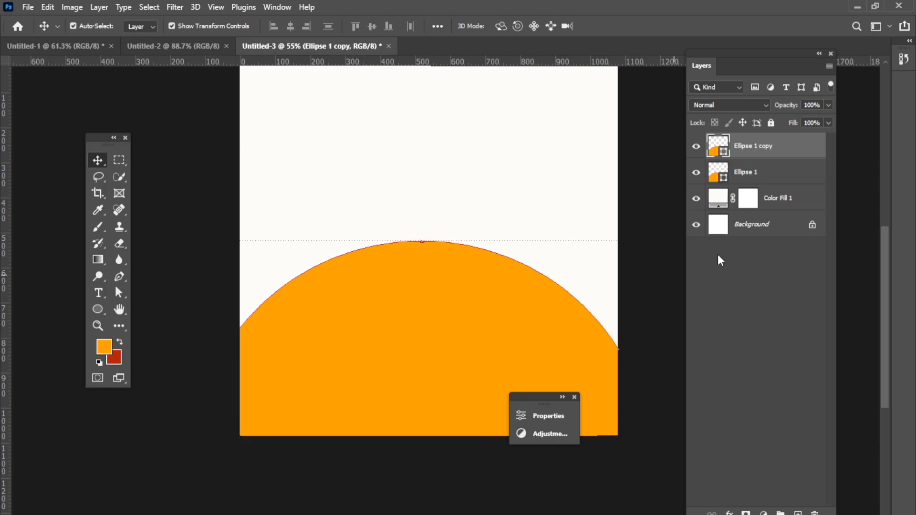
{"action": "left_click", "coordinate": [763, 175]}
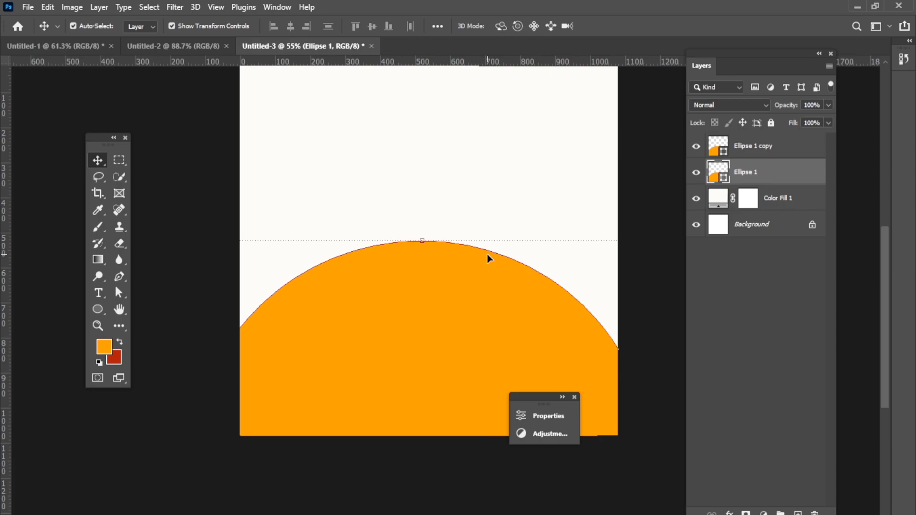
{"action": "key", "text": "Up"}
{"action": "key", "text": "Up"}
{"action": "key", "text": "Up"}
{"action": "key", "text": "Up"}
{"action": "key", "text": "Up"}
{"action": "key", "text": "Up"}
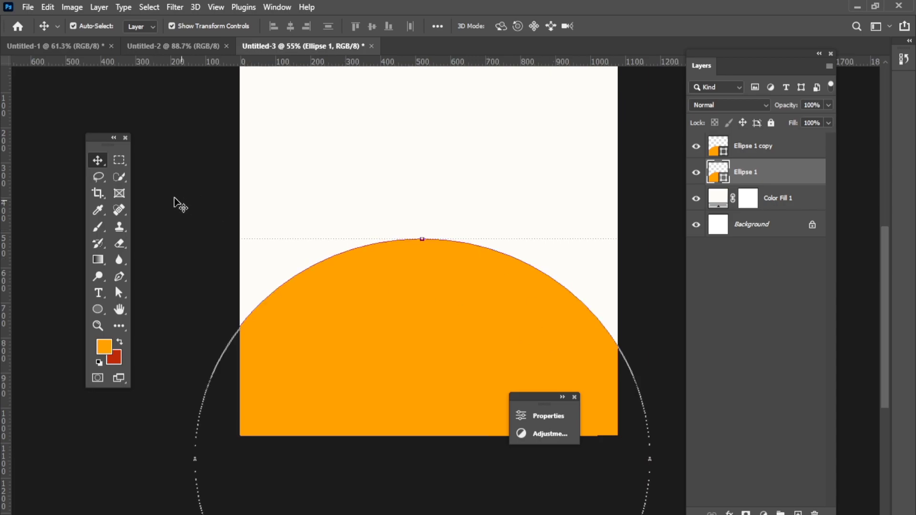
Recolour the original ellipse a darker orange (#da8500) and nudge it up again
{"action": "left_click", "coordinate": [104, 347]}
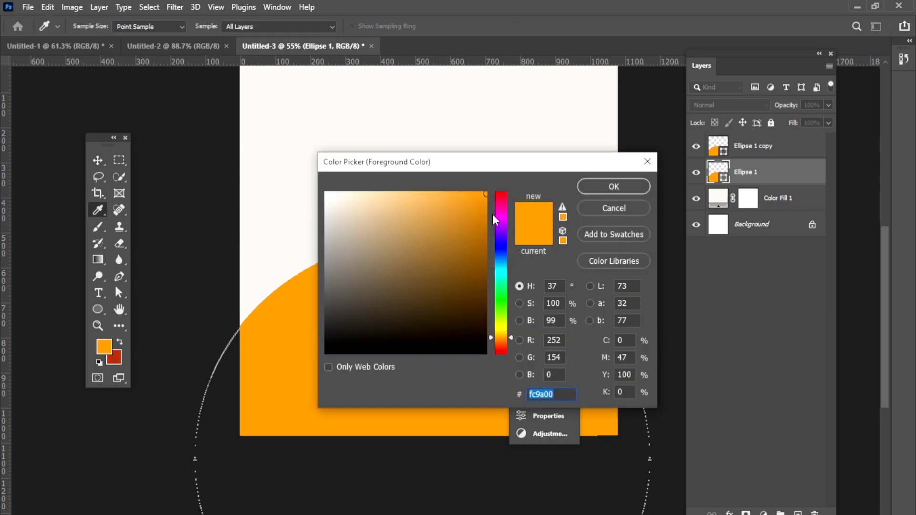
{"action": "left_click_drag", "start_coordinate": [483, 194], "coordinate": [484, 205]}
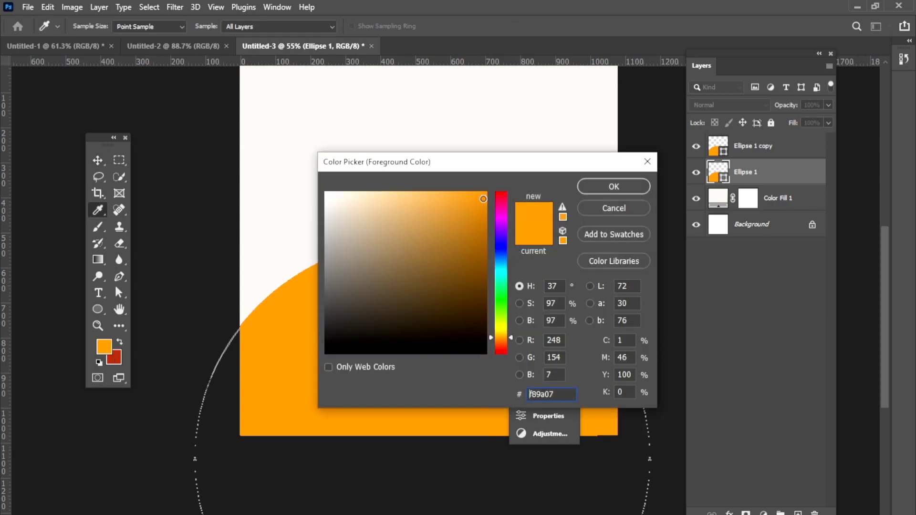
{"action": "left_click", "coordinate": [619, 185]}
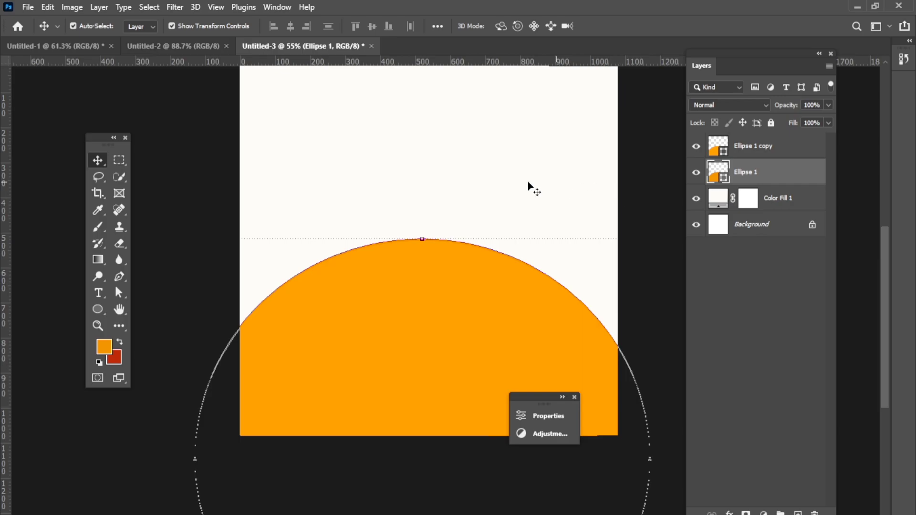
{"action": "key", "text": "Up"}
{"action": "key", "text": "Up"}
{"action": "key", "text": "Up"}
{"action": "key", "text": "Up"}
{"action": "key", "text": "Up"}
{"action": "key", "text": "Up"}
{"action": "key", "text": "Up"}
{"action": "key", "text": "Up"}
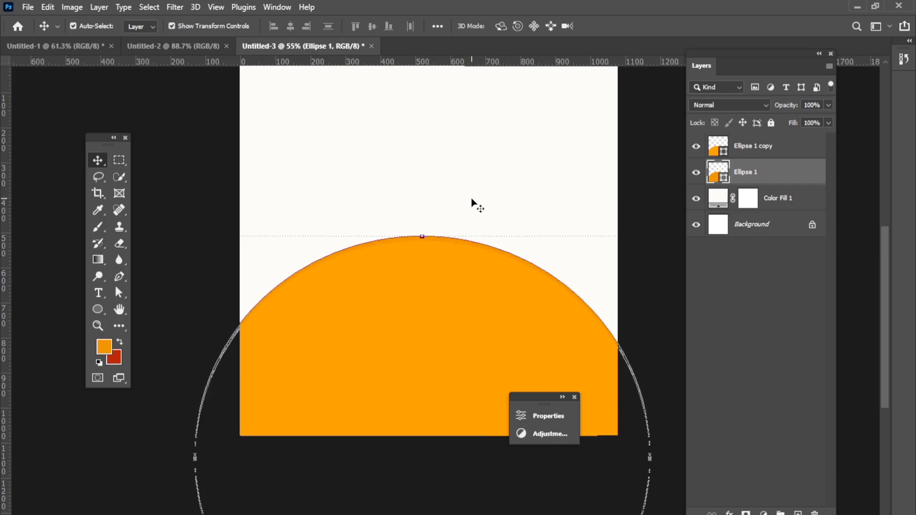
{"action": "left_click", "coordinate": [104, 347]}
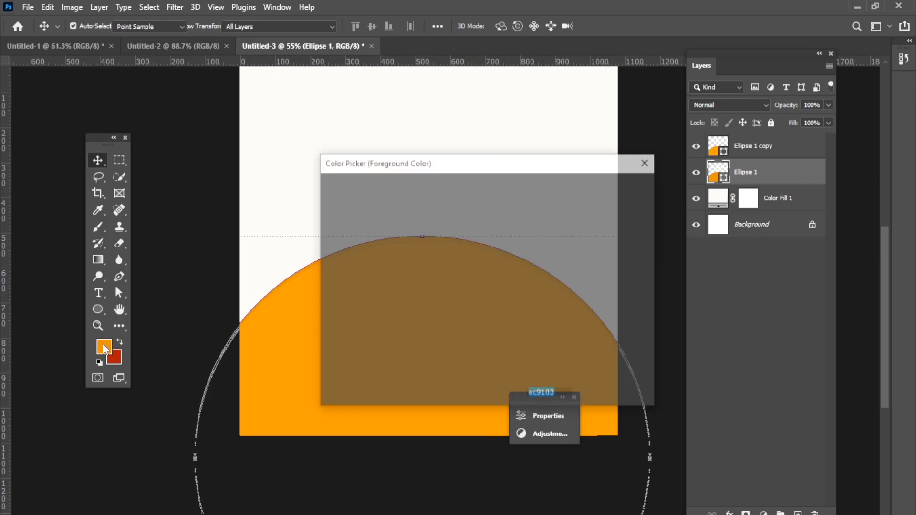
{"action": "left_click_drag", "start_coordinate": [486, 217], "coordinate": [487, 221]}
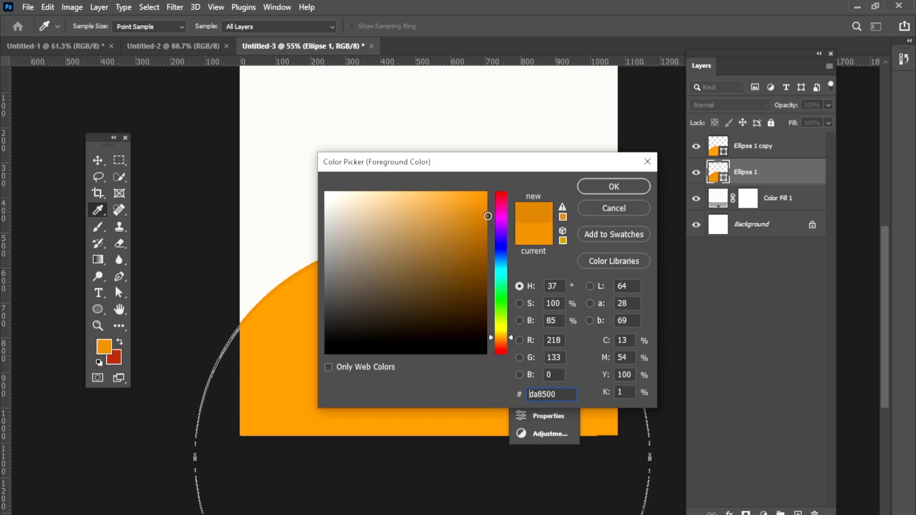
{"action": "left_click", "coordinate": [614, 186]}
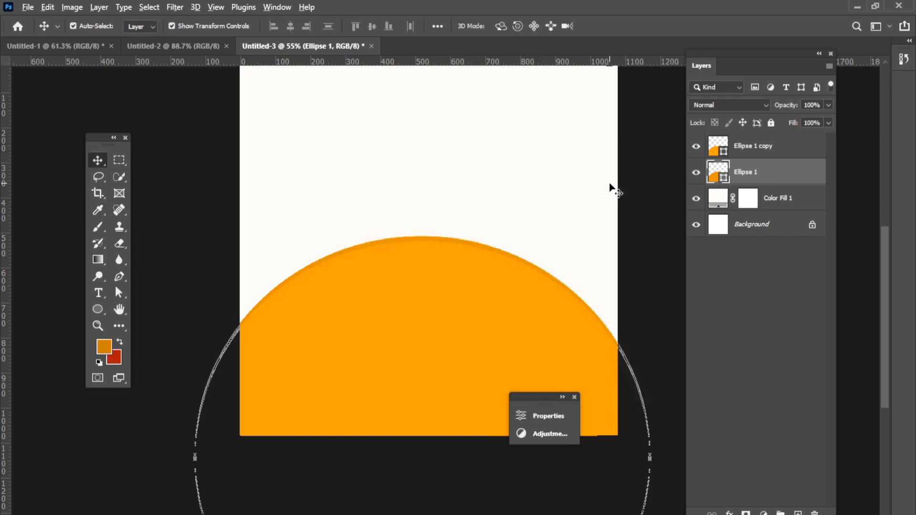
Select the Color Fill 1 layer and reframe the canvas view
{"action": "left_click", "coordinate": [613, 187]}
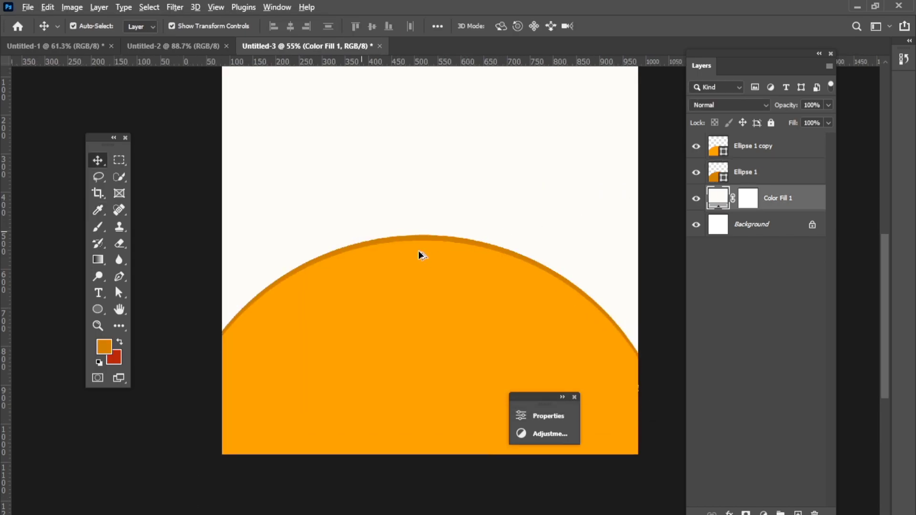
{"action": "scroll", "coordinate": [419, 250], "scroll_direction": "up", "scroll_amount": 3}
{"action": "scroll", "coordinate": [428, 214], "scroll_direction": "down", "scroll_amount": 1}
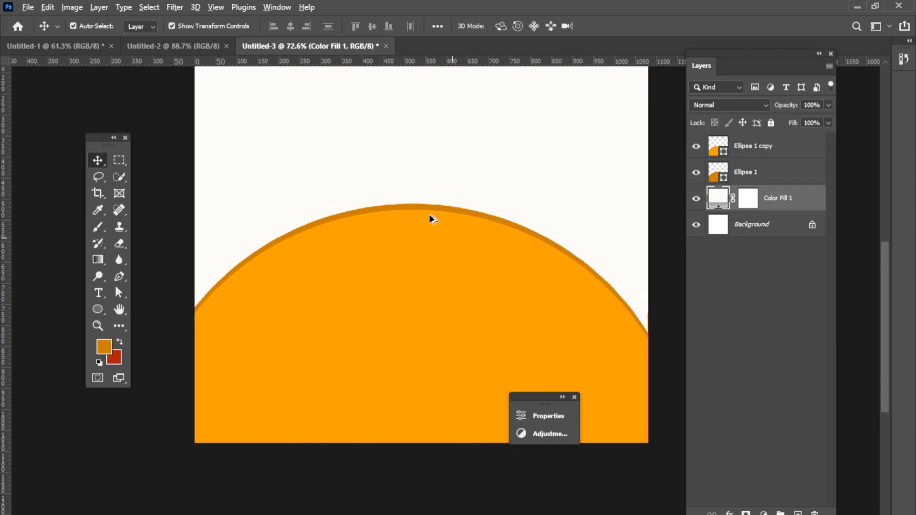
{"action": "scroll", "coordinate": [429, 215], "scroll_direction": "down", "scroll_amount": 1}
{"action": "left_click_drag", "start_coordinate": [425, 244], "coordinate": [425, 268]}
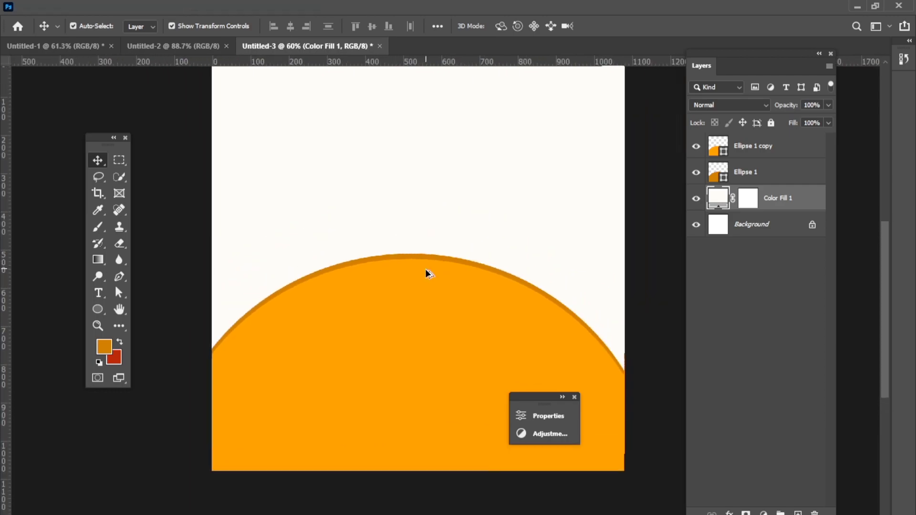
{"action": "scroll", "coordinate": [425, 268], "scroll_direction": "down", "scroll_amount": 1}
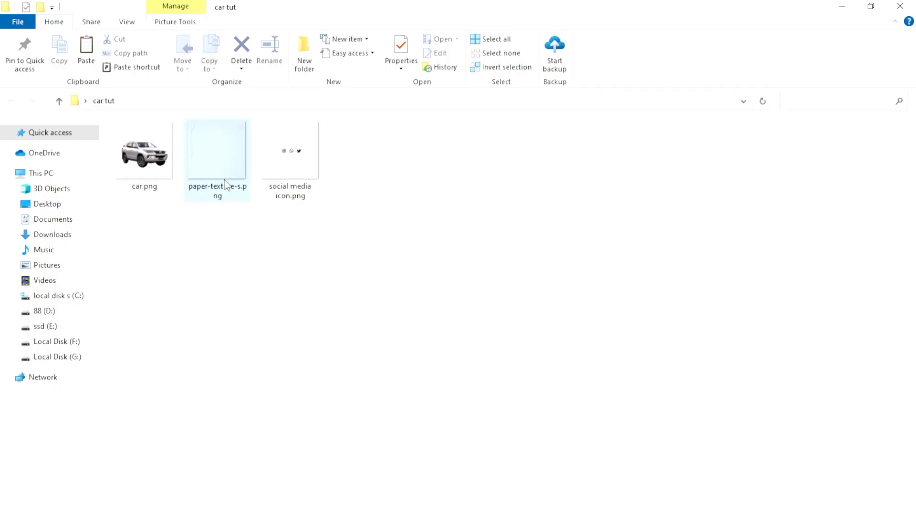
Drag paper-texture-s.png from the car tut folder onto the Photoshop canvas
{"action": "mouse_move", "coordinate": [226, 193]}
{"action": "left_mouse_down"}
{"action": "mouse_move", "coordinate": [429, 319]}
{"action": "mouse_move", "coordinate": [433, 294]}
{"action": "left_mouse_up"}
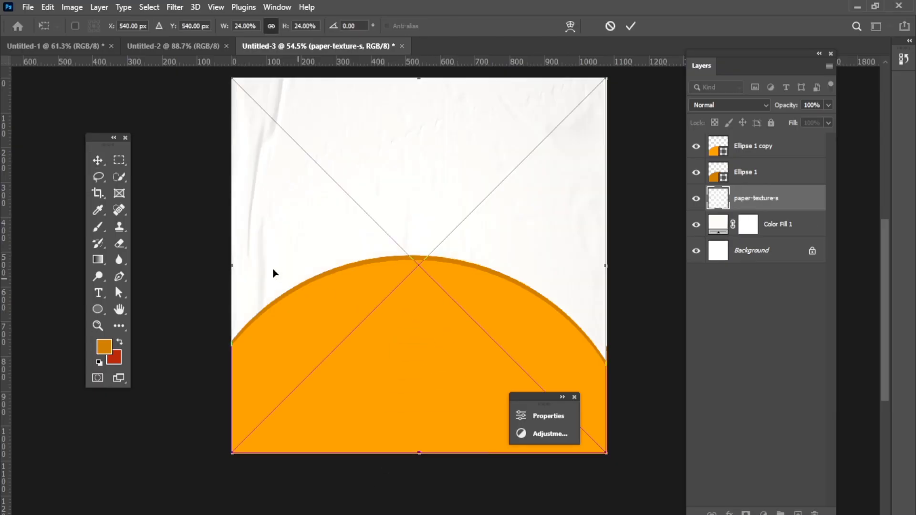
Commit the placed paper texture and deselect all layers
{"action": "left_click", "coordinate": [97, 160]}
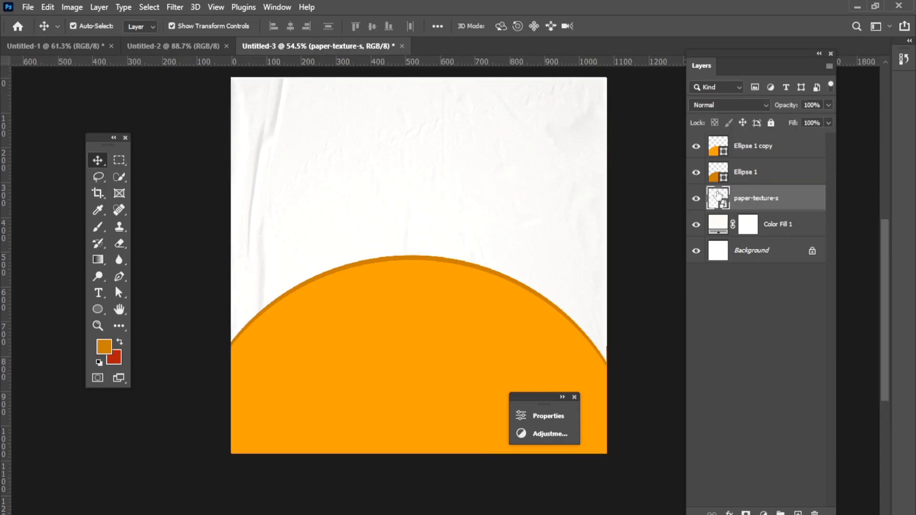
{"action": "left_click", "coordinate": [628, 201]}
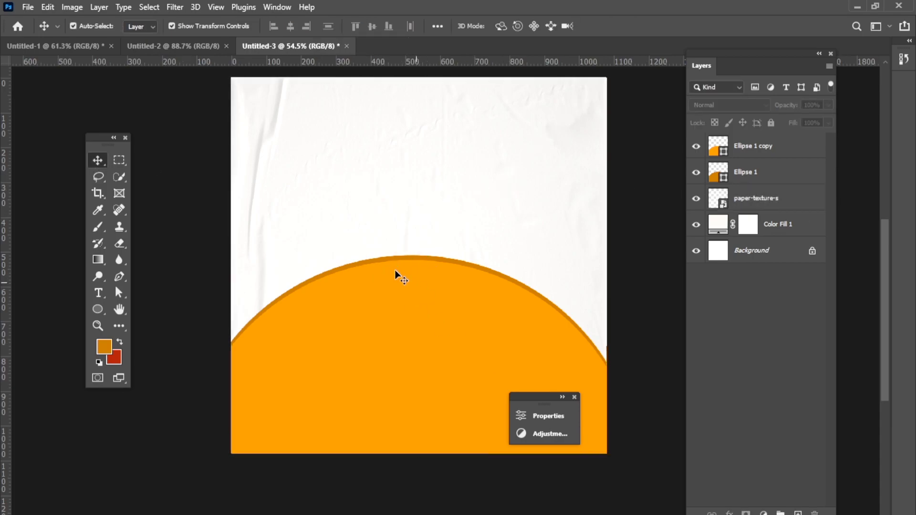
{"action": "left_click_drag", "start_coordinate": [433, 227], "coordinate": [434, 232]}
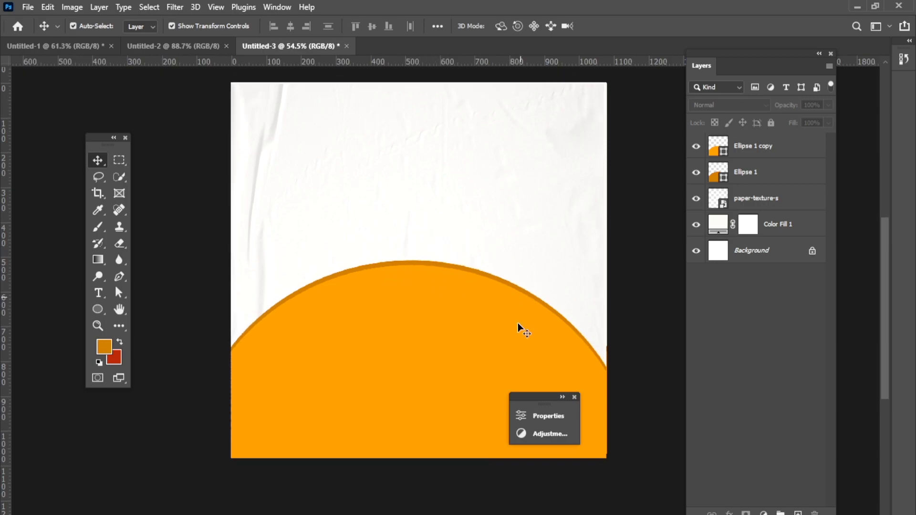
Drag car.png from the car tut folder onto the ad canvas
{"action": "left_click_drag", "start_coordinate": [470, 311], "coordinate": [463, 313]}
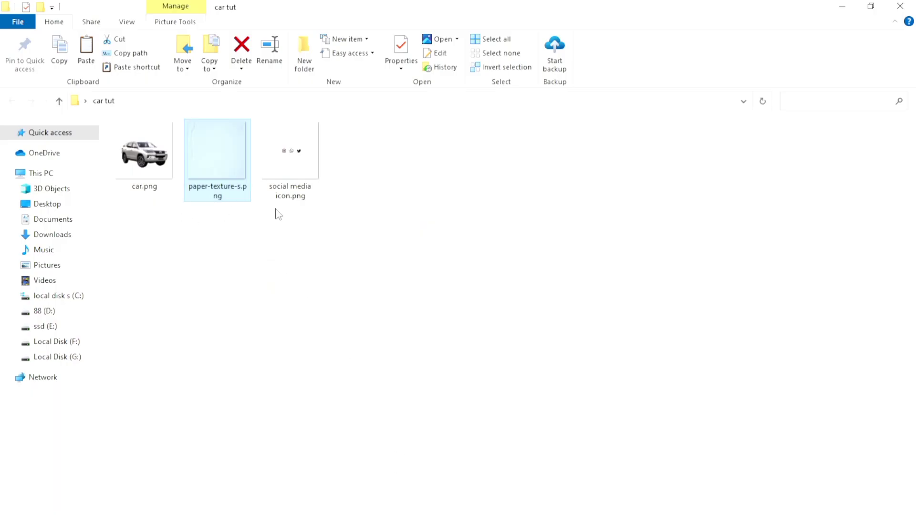
{"action": "left_click", "coordinate": [170, 167]}
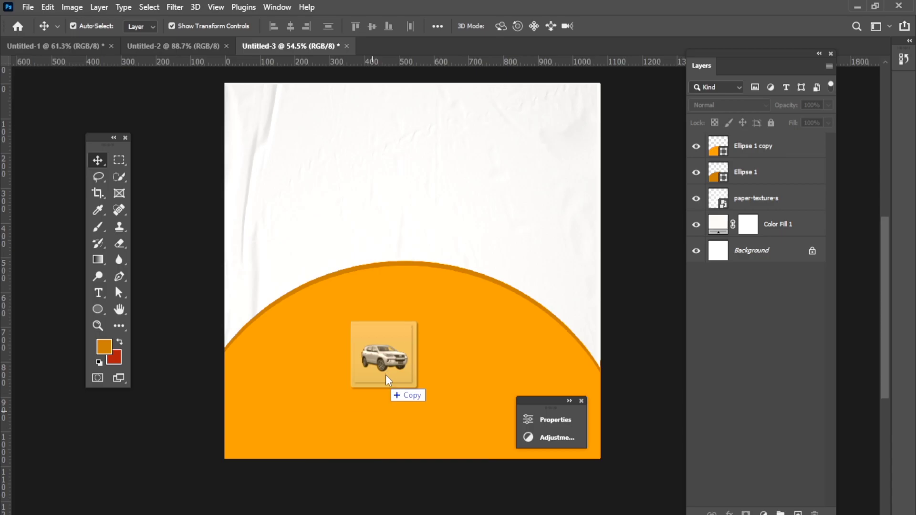
{"action": "left_click_drag", "start_coordinate": [194, 297], "coordinate": [396, 323]}
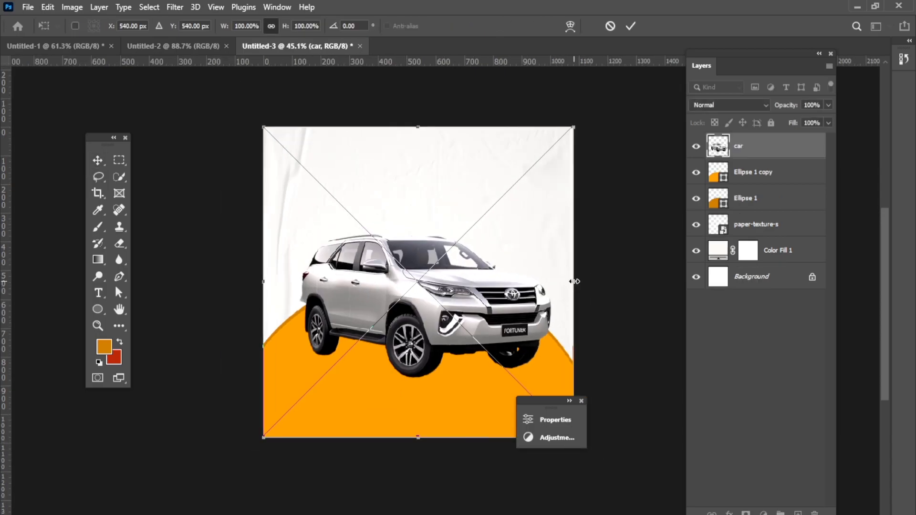
Scale the car to about 108%, lower it onto the orange dome, and commit
{"action": "left_click_drag", "start_coordinate": [574, 281], "coordinate": [586, 281]}
{"action": "mouse_move", "coordinate": [525, 318]}
{"action": "left_mouse_down"}
{"action": "mouse_move", "coordinate": [534, 329]}
{"action": "mouse_move", "coordinate": [529, 320]}
{"action": "left_mouse_up"}
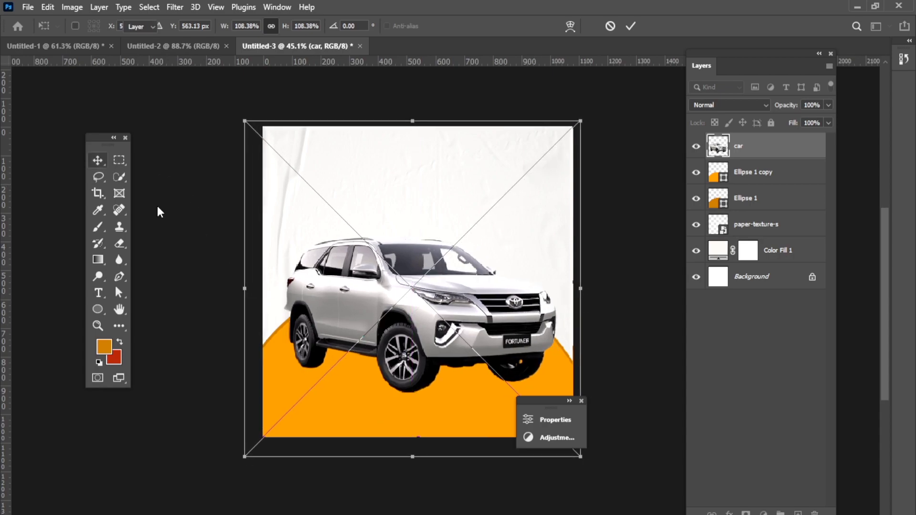
{"action": "key", "text": "Return"}
{"action": "scroll", "coordinate": [385, 323], "scroll_direction": "up", "scroll_amount": 2}
{"action": "left_click_drag", "start_coordinate": [385, 323], "coordinate": [354, 287]}
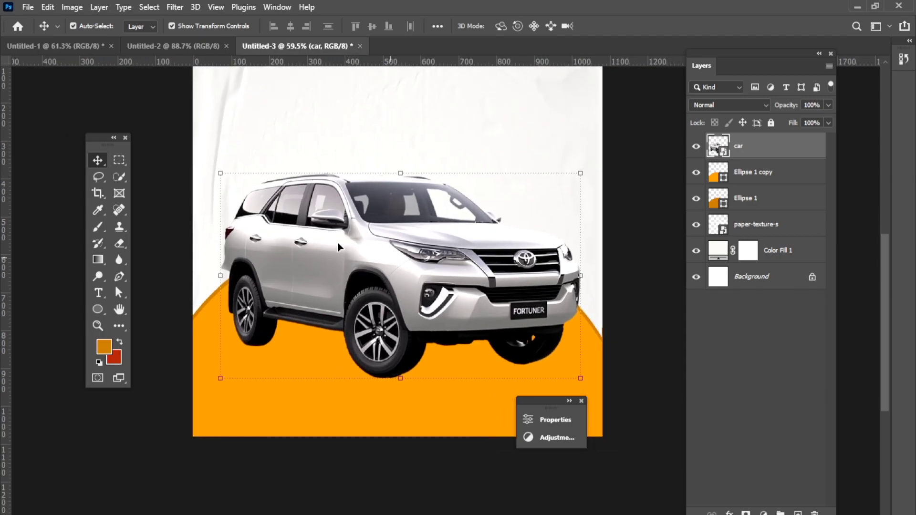
{"action": "scroll", "coordinate": [295, 305], "scroll_direction": "left", "scroll_amount": 1}
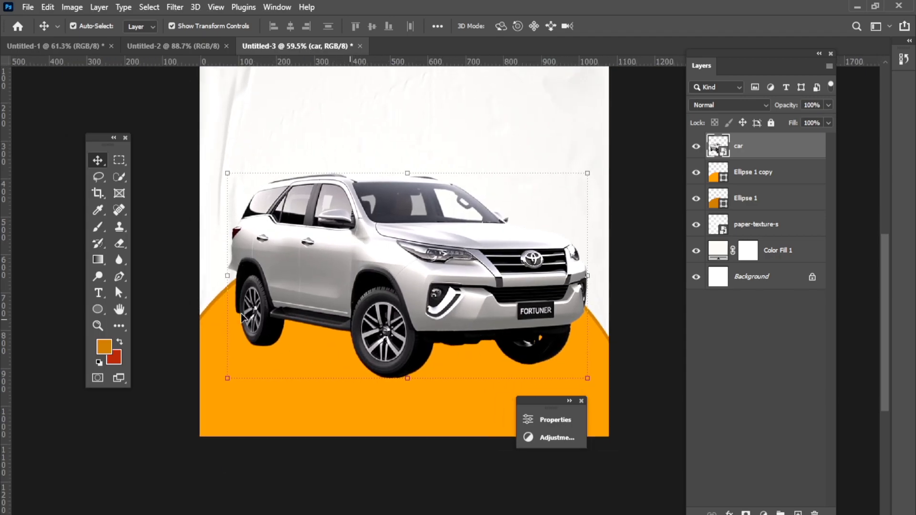
Draw a black (#000000) rectangle across the middle of the car
{"action": "left_click", "coordinate": [98, 309]}
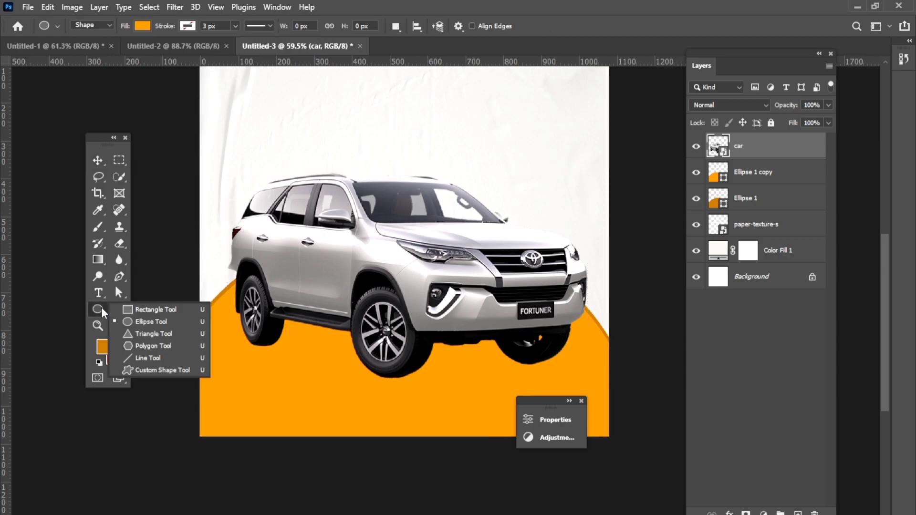
{"action": "key", "text": "shift+u"}
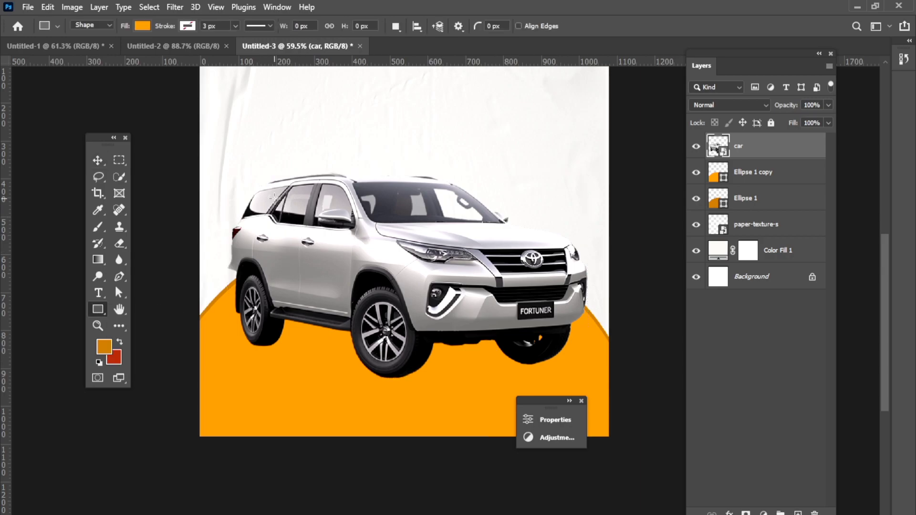
{"action": "mouse_move", "coordinate": [274, 198]}
{"action": "left_mouse_down"}
{"action": "mouse_move", "coordinate": [537, 375]}
{"action": "mouse_move", "coordinate": [528, 376]}
{"action": "left_mouse_up"}
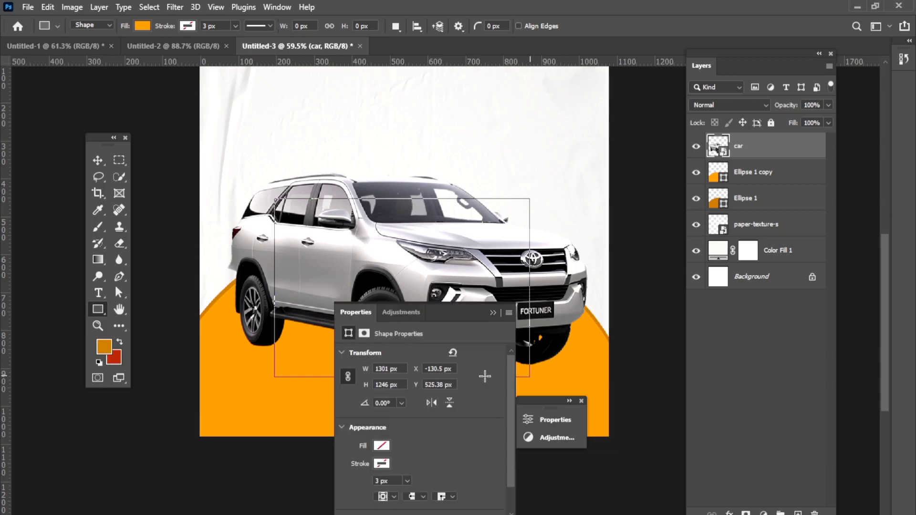
{"action": "left_click", "coordinate": [98, 161]}
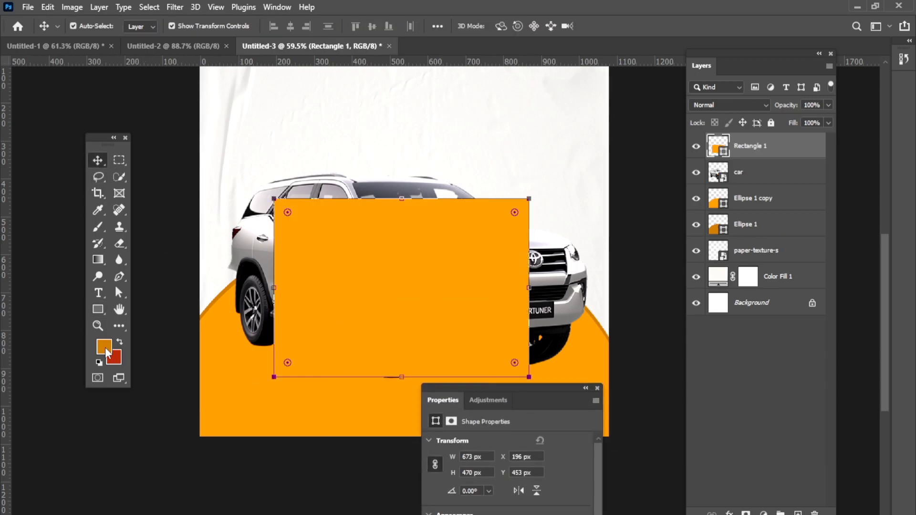
{"action": "left_click", "coordinate": [104, 346]}
{"action": "type", "text": "000000"}
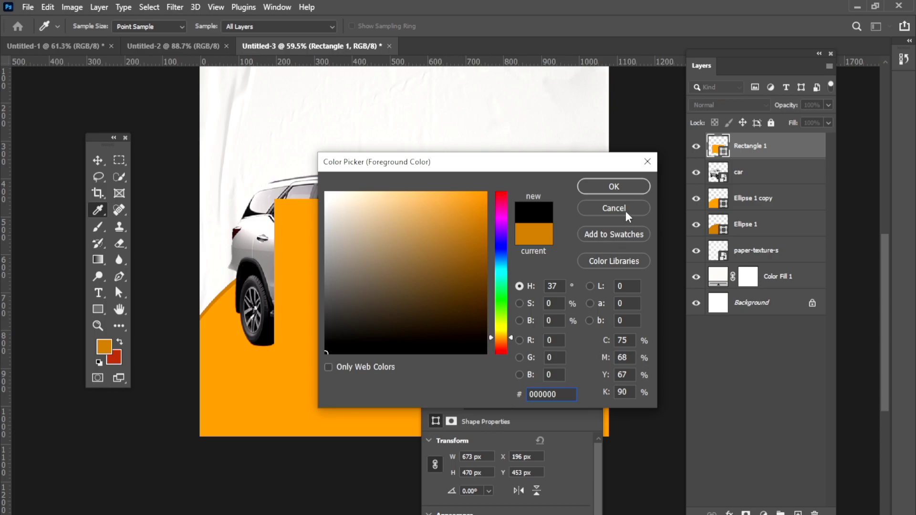
{"action": "left_click", "coordinate": [612, 186]}
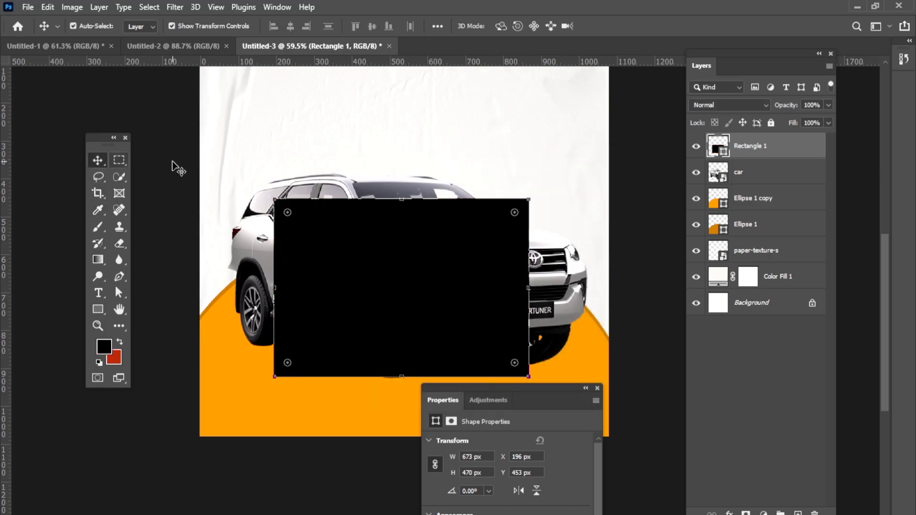
Lower the rectangle layer's opacity to 53%
{"action": "left_click", "coordinate": [196, 188]}
{"action": "left_click", "coordinate": [347, 265]}
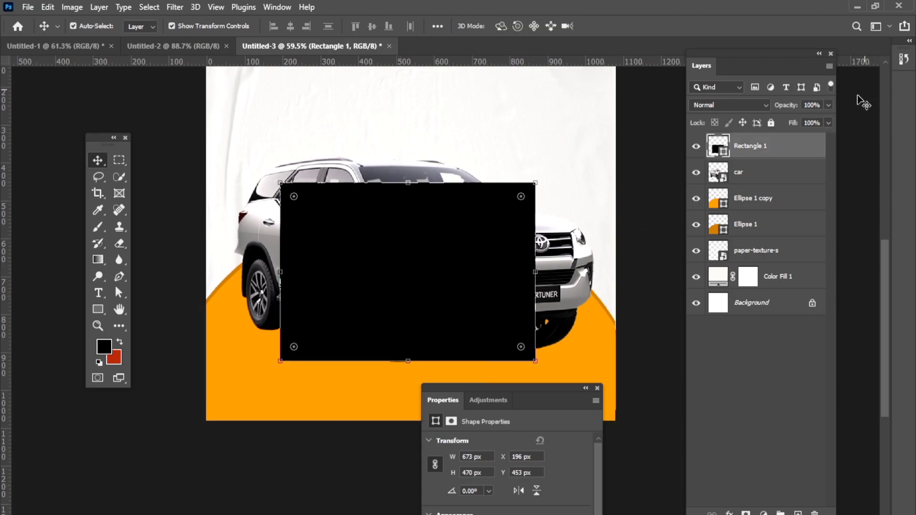
{"action": "left_click", "coordinate": [827, 106]}
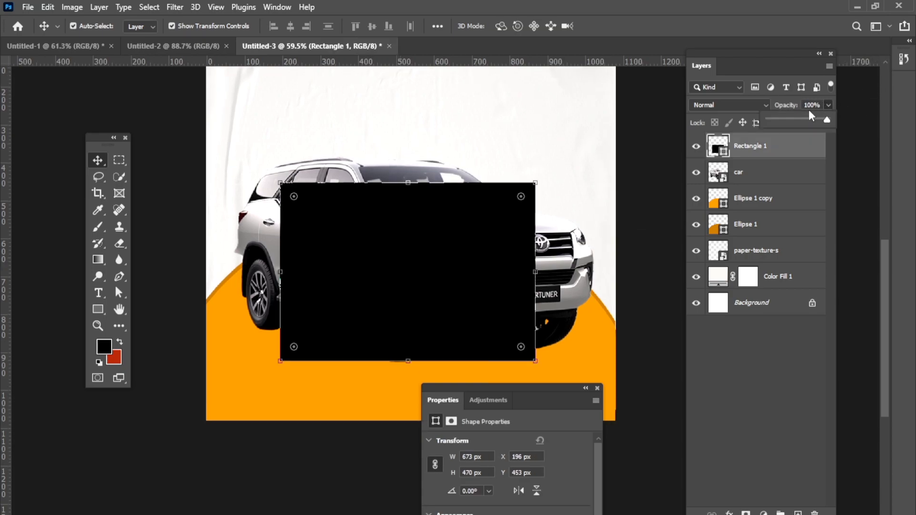
{"action": "left_click", "coordinate": [799, 119]}
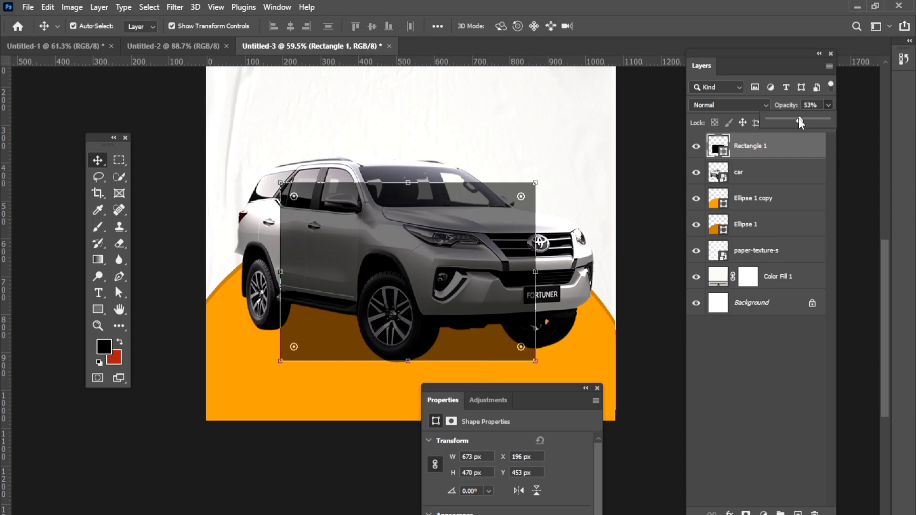
{"action": "left_click", "coordinate": [191, 189]}
{"action": "scroll", "coordinate": [275, 310], "scroll_direction": "up", "scroll_amount": 2, "text": "alt"}
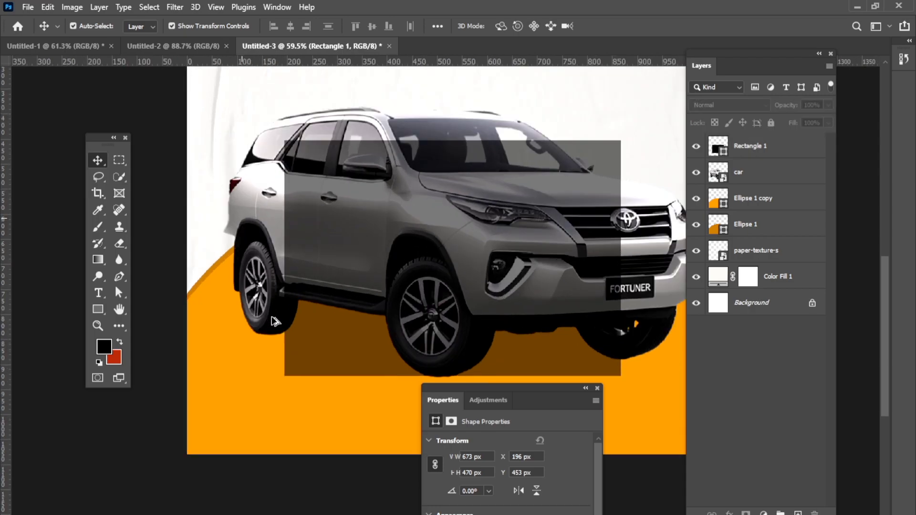
{"action": "scroll", "coordinate": [276, 301], "scroll_direction": "up", "scroll_amount": 1, "text": "alt"}
{"action": "scroll", "coordinate": [277, 301], "scroll_direction": "up", "scroll_amount": 1, "text": "alt"}
{"action": "left_click", "coordinate": [305, 305]}
{"action": "scroll", "coordinate": [310, 306], "scroll_direction": "up", "scroll_amount": 1, "text": "alt"}
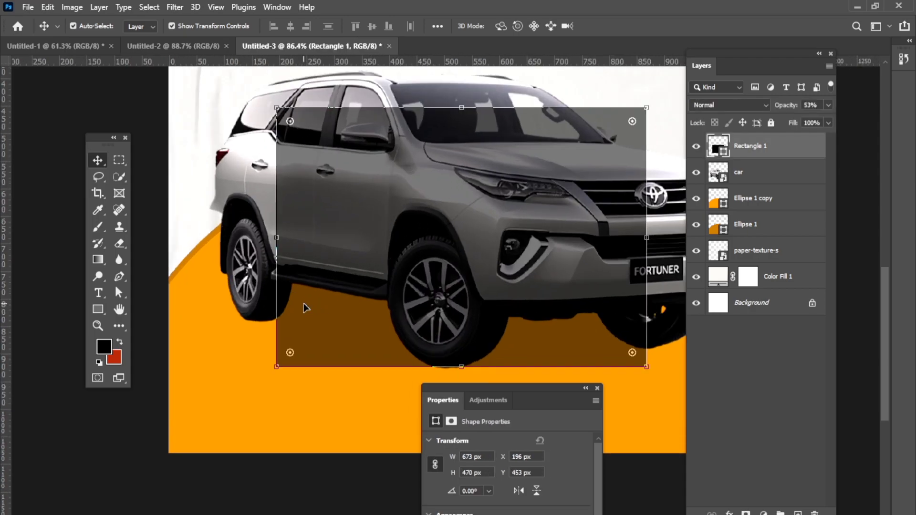
{"action": "key", "text": "ctrl"}
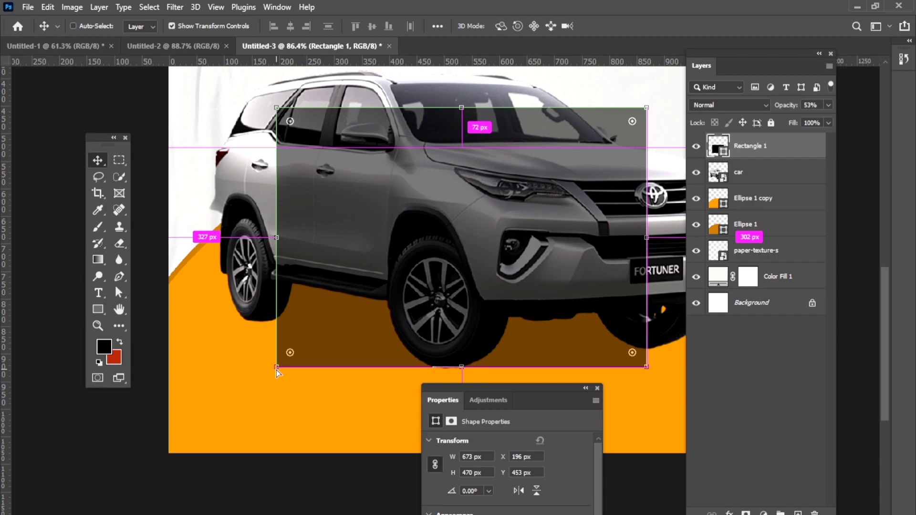
Distort the rectangle's corners into a flat, slanted shadow beneath the car's wheels
{"action": "mouse_move", "coordinate": [277, 367]}
{"action": "left_mouse_down"}
{"action": "mouse_move", "coordinate": [259, 327]}
{"action": "mouse_move", "coordinate": [231, 313]}
{"action": "left_mouse_up"}
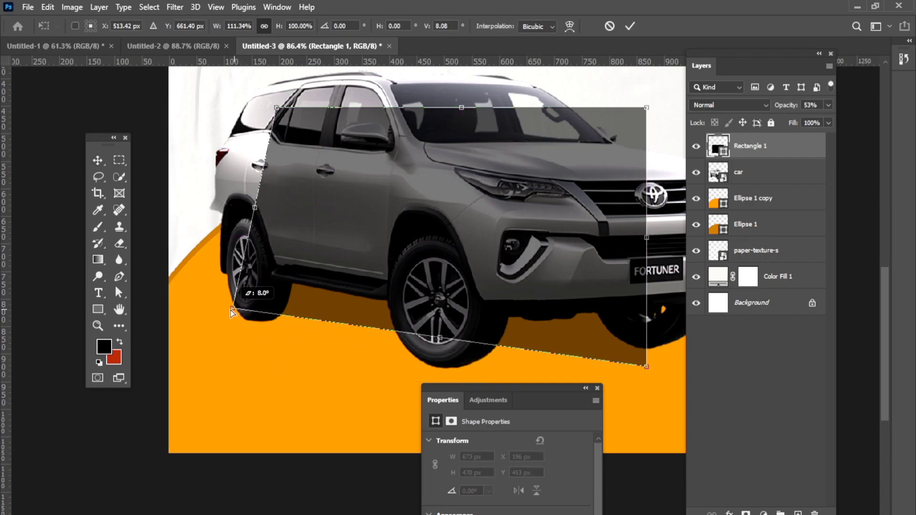
{"action": "left_click_drag", "start_coordinate": [231, 313], "coordinate": [228, 307]}
{"action": "left_click_drag", "start_coordinate": [552, 351], "coordinate": [536, 339]}
{"action": "left_click_drag", "start_coordinate": [631, 354], "coordinate": [455, 366]}
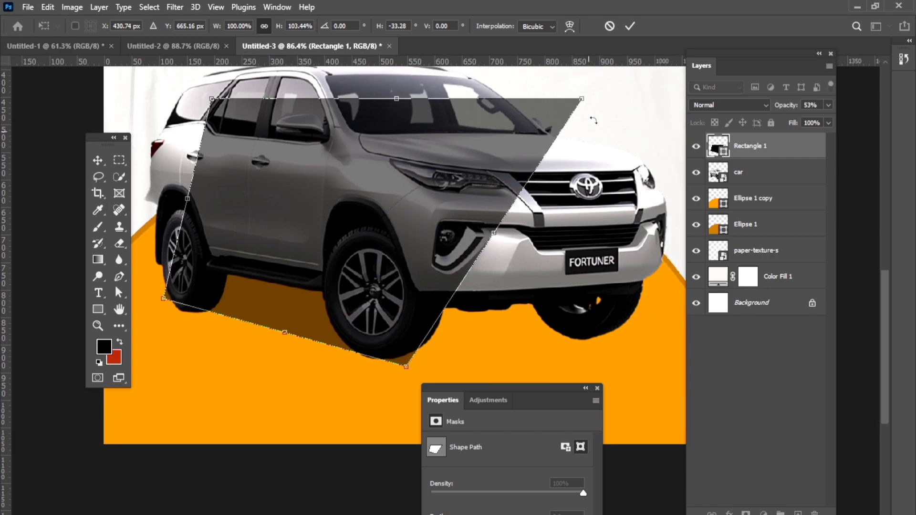
{"action": "mouse_move", "coordinate": [583, 101]}
{"action": "left_mouse_down"}
{"action": "mouse_move", "coordinate": [639, 317]}
{"action": "mouse_move", "coordinate": [626, 341]}
{"action": "left_mouse_up"}
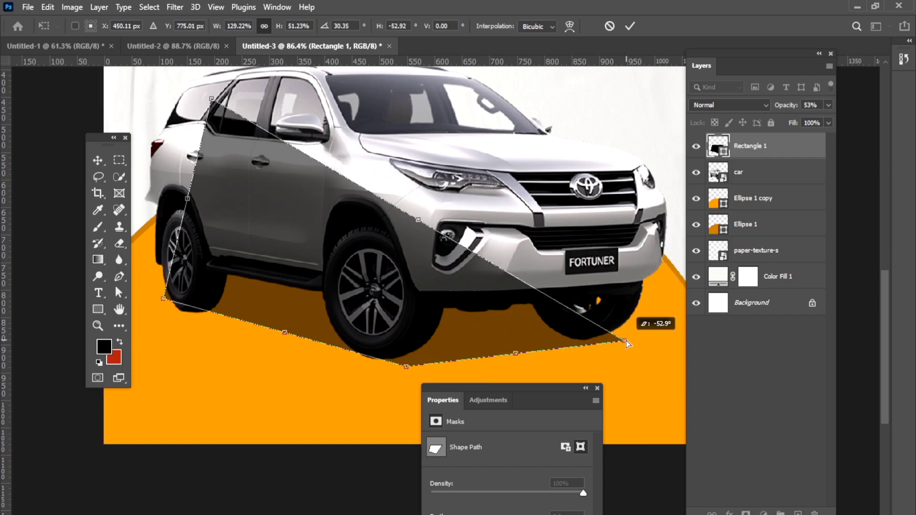
{"action": "left_click_drag", "start_coordinate": [626, 339], "coordinate": [625, 341]}
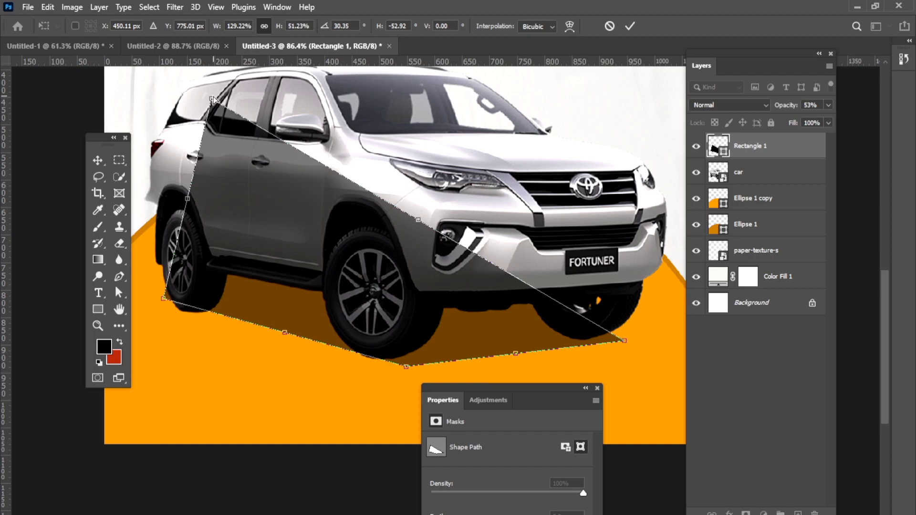
{"action": "left_click_drag", "start_coordinate": [212, 100], "coordinate": [371, 283]}
{"action": "left_click_drag", "start_coordinate": [405, 367], "coordinate": [397, 367]}
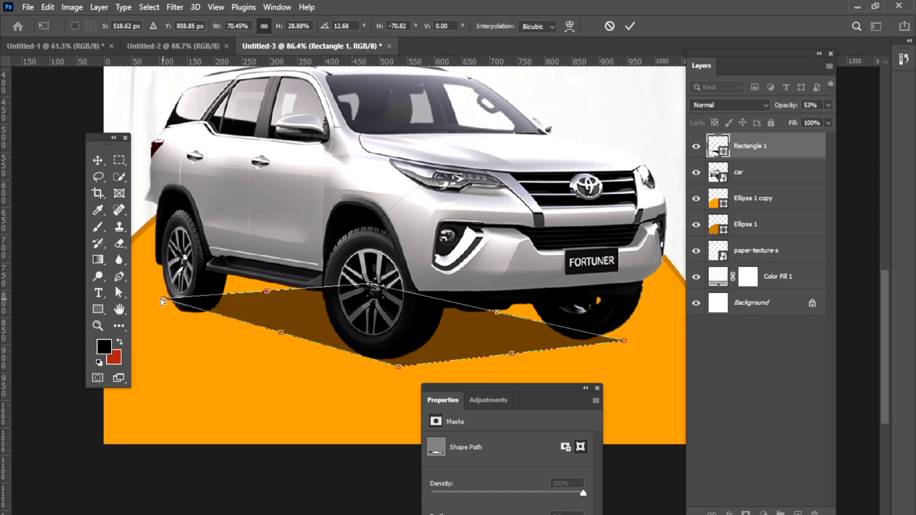
{"action": "left_click_drag", "start_coordinate": [163, 300], "coordinate": [136, 297]}
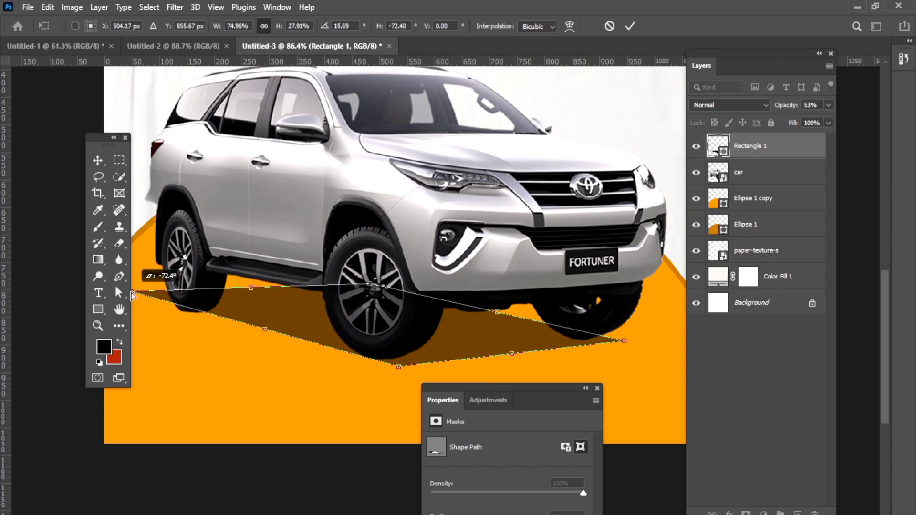
{"action": "scroll", "coordinate": [124, 214], "scroll_direction": "down", "scroll_amount": 2}
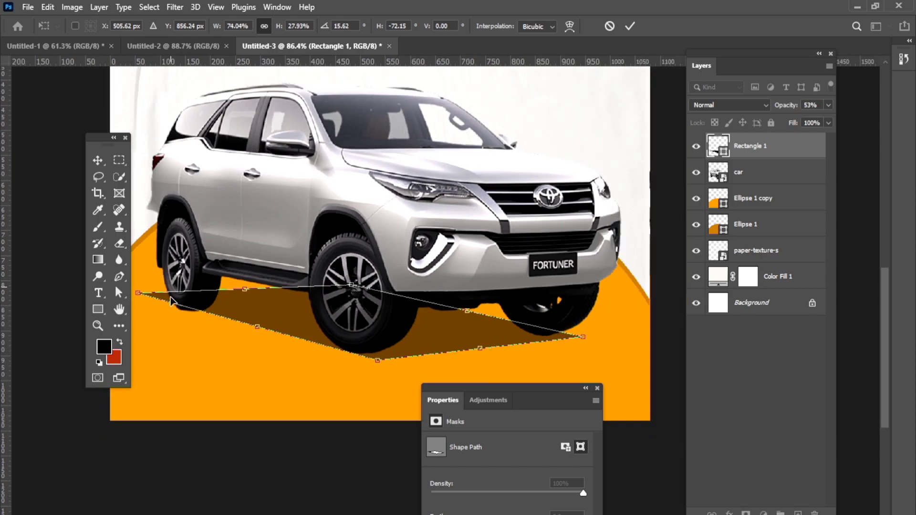
{"action": "left_click", "coordinate": [97, 161]}
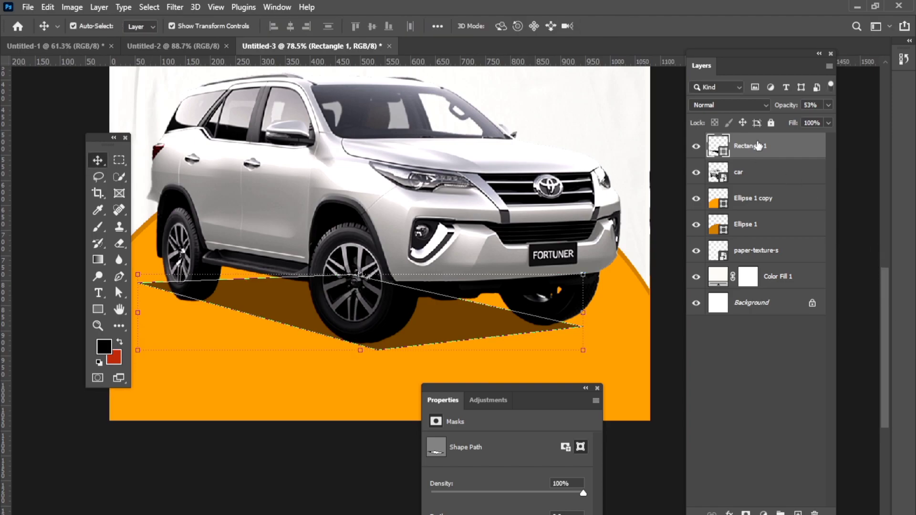
Move Rectangle 1 below the car layer so the shadow falls behind the SUV
{"action": "left_click_drag", "start_coordinate": [758, 145], "coordinate": [759, 183]}
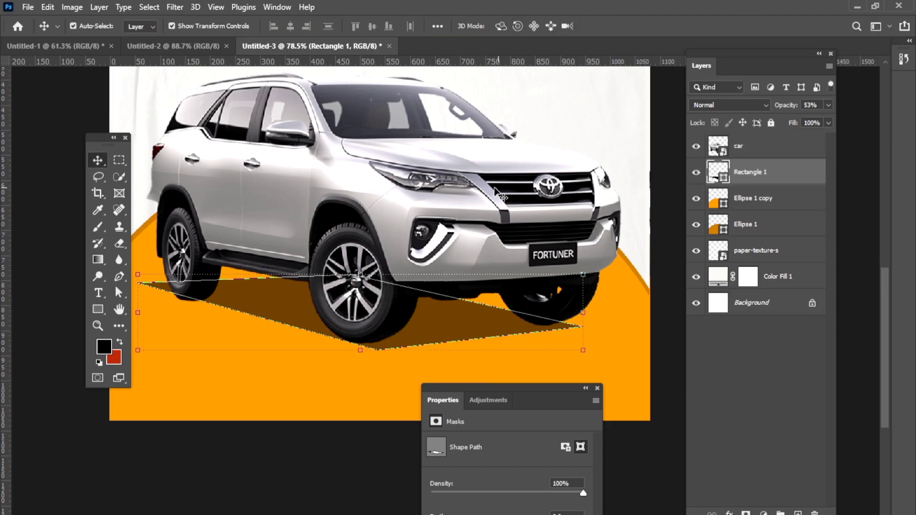
{"action": "scroll", "coordinate": [496, 191], "scroll_direction": "down", "scroll_amount": 1}
{"action": "scroll", "coordinate": [496, 191], "scroll_direction": "down", "scroll_amount": 2}
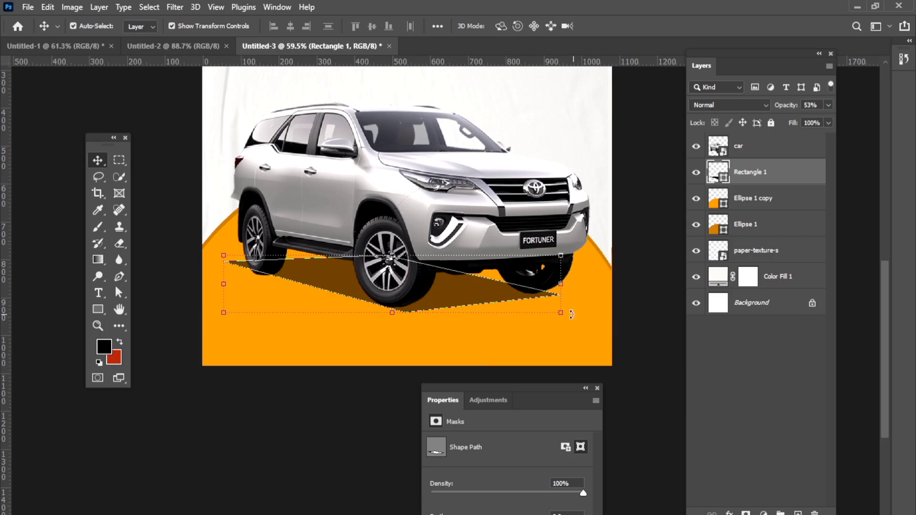
Skew the shadow's bottom edge further left and apply the change
{"action": "left_click_drag", "start_coordinate": [560, 313], "coordinate": [561, 311]}
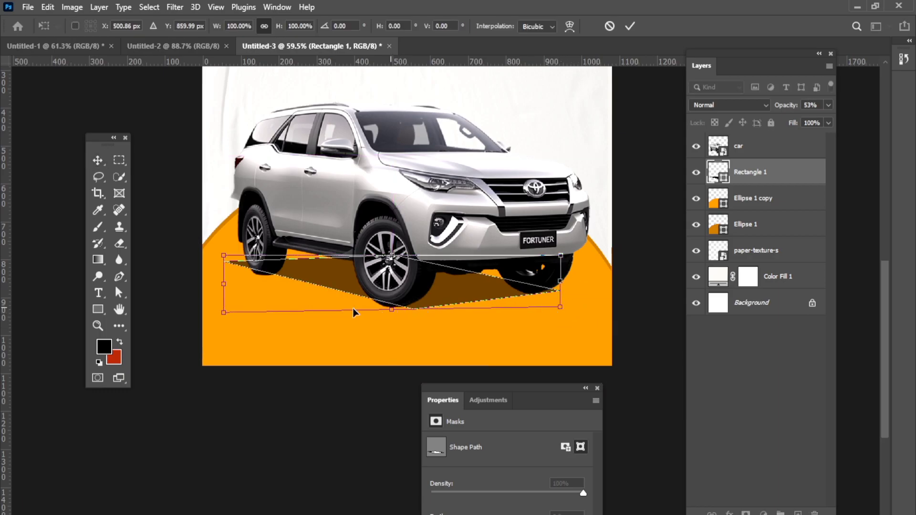
{"action": "left_click_drag", "start_coordinate": [225, 314], "coordinate": [211, 315]}
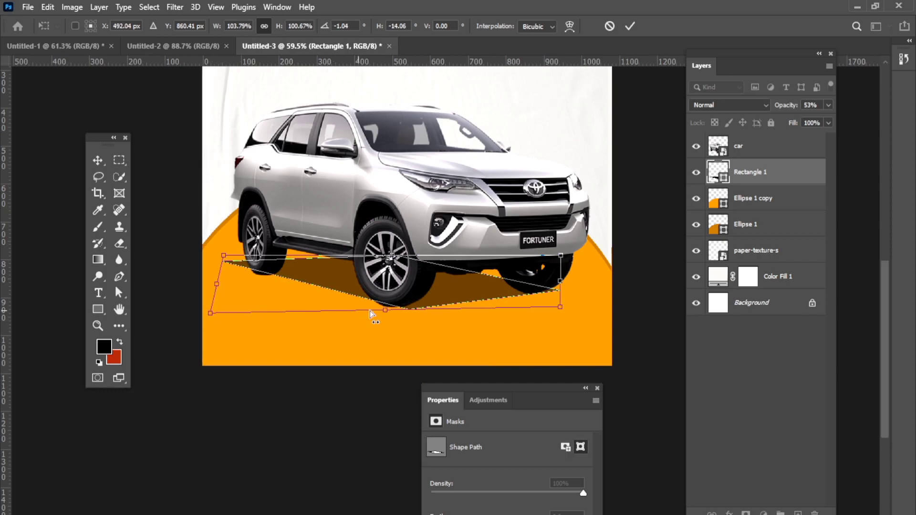
{"action": "left_click_drag", "start_coordinate": [385, 310], "coordinate": [379, 309]}
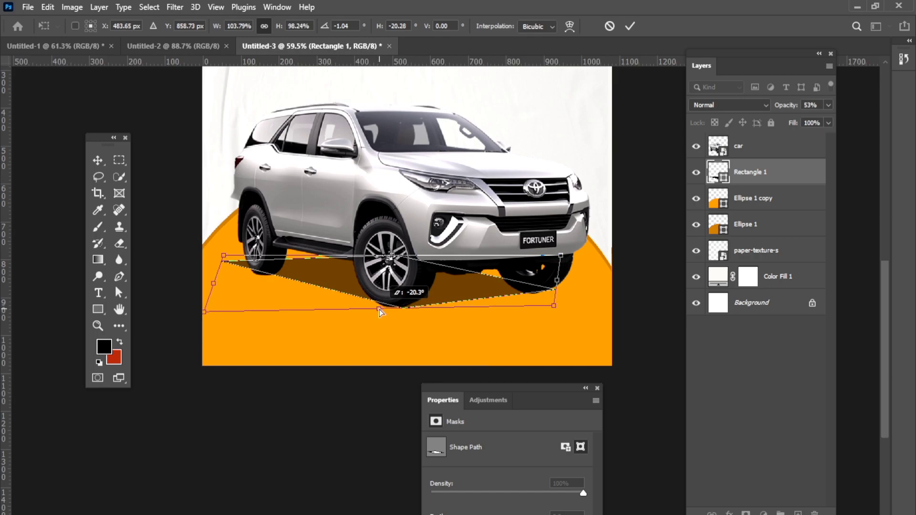
{"action": "left_click", "coordinate": [98, 160]}
{"action": "scroll", "coordinate": [221, 173], "scroll_direction": "down", "scroll_amount": 1}
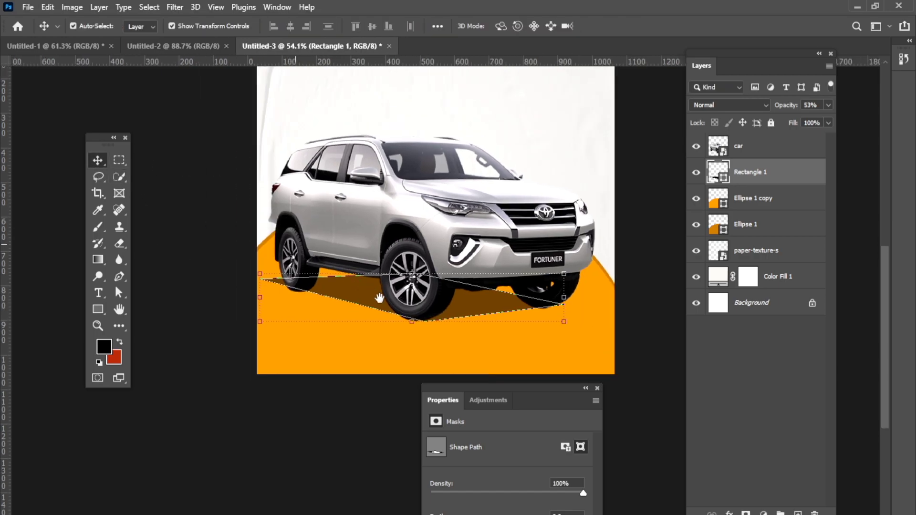
Rasterize the SUV's shadow shape and soften it with a 10-pixel Gaussian Blur
{"action": "left_click", "coordinate": [172, 8]}
{"action": "mouse_move", "coordinate": [183, 170]}
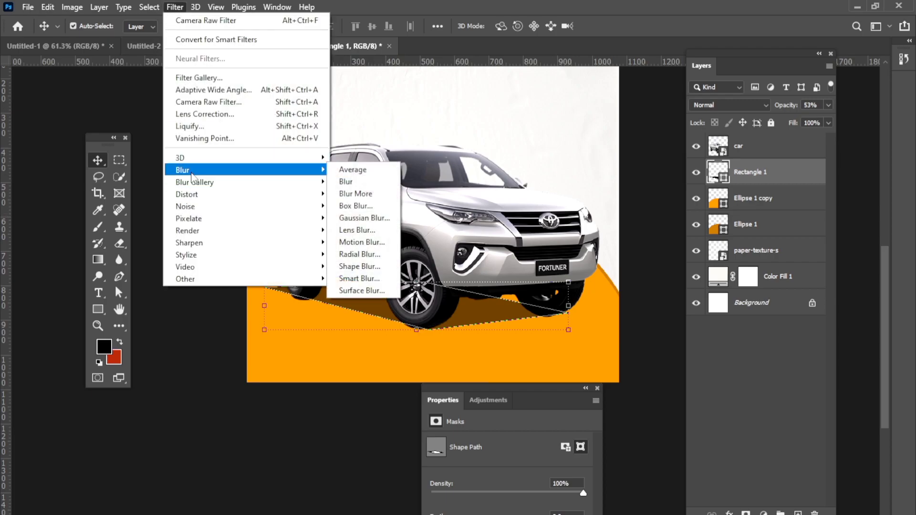
{"action": "left_click", "coordinate": [356, 219]}
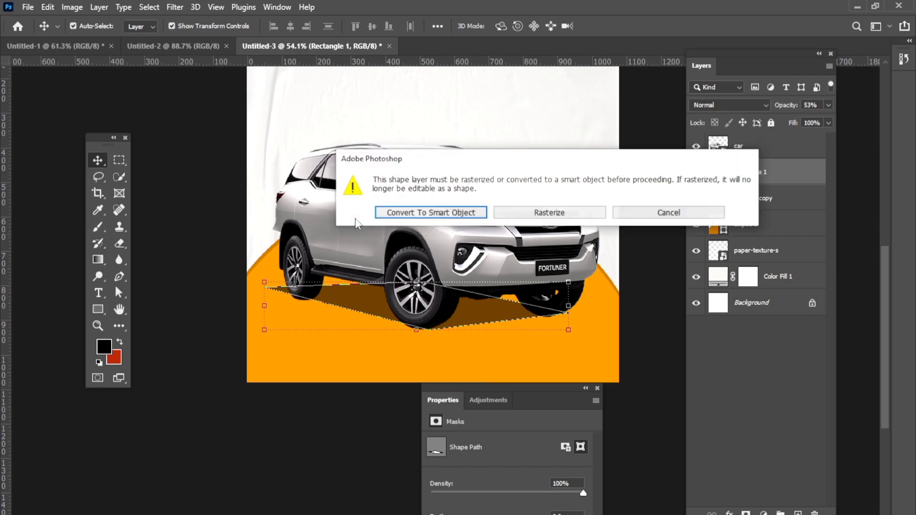
{"action": "left_click", "coordinate": [549, 212]}
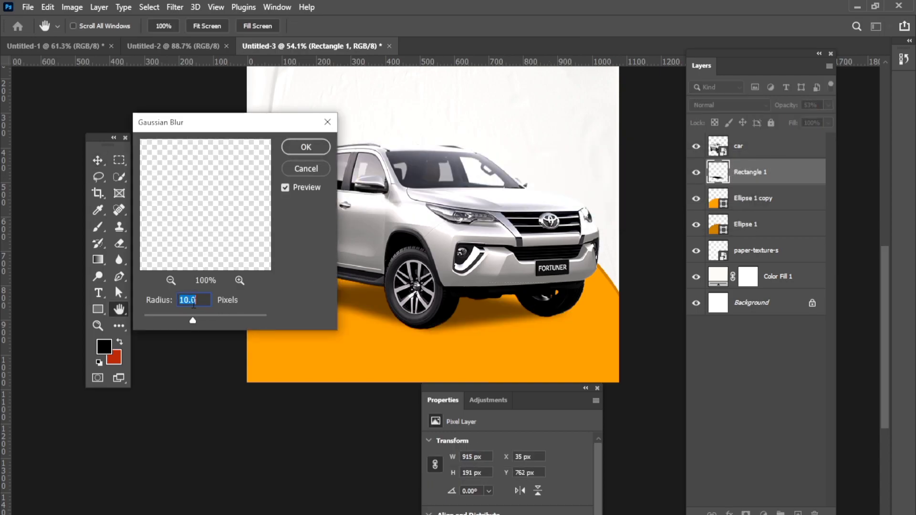
{"action": "left_click", "coordinate": [301, 151]}
{"action": "key", "text": "v"}
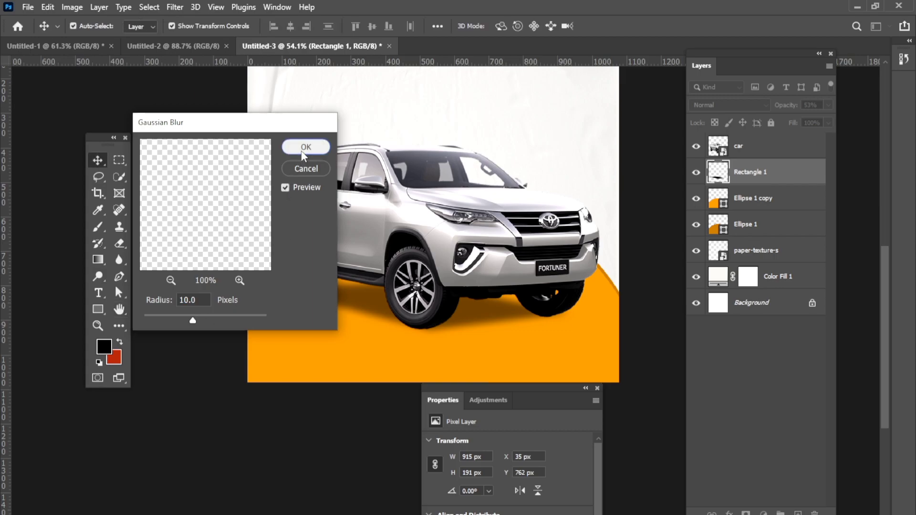
{"action": "left_click", "coordinate": [366, 406]}
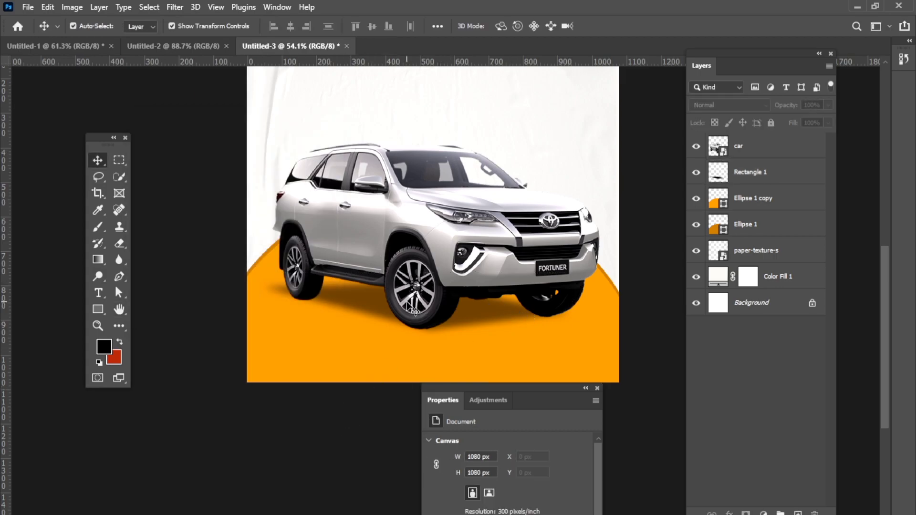
{"action": "left_click_drag", "start_coordinate": [352, 300], "coordinate": [344, 299]}
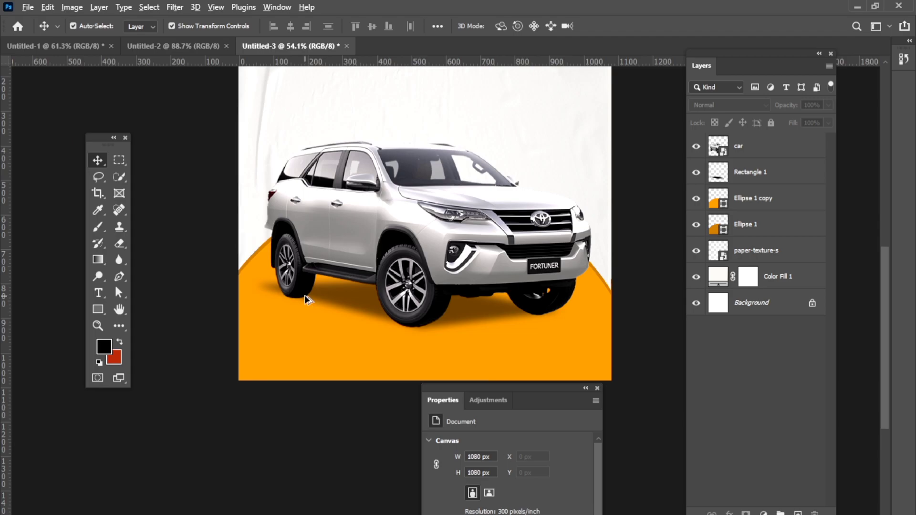
{"action": "scroll", "coordinate": [305, 298], "scroll_direction": "up", "scroll_amount": 3}
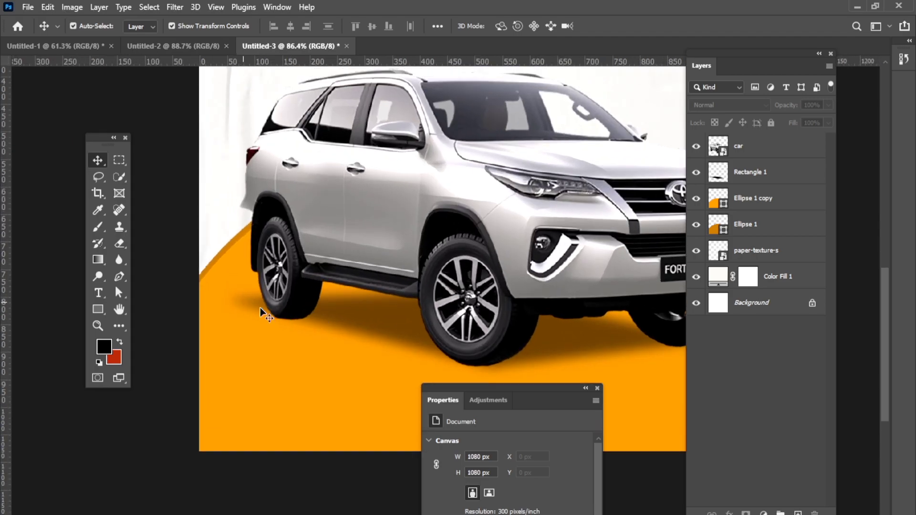
{"action": "left_click", "coordinate": [758, 184]}
On a new layer, paint a dark blob under the rear wheel with an enlarged soft brush
{"action": "left_click", "coordinate": [797, 512]}
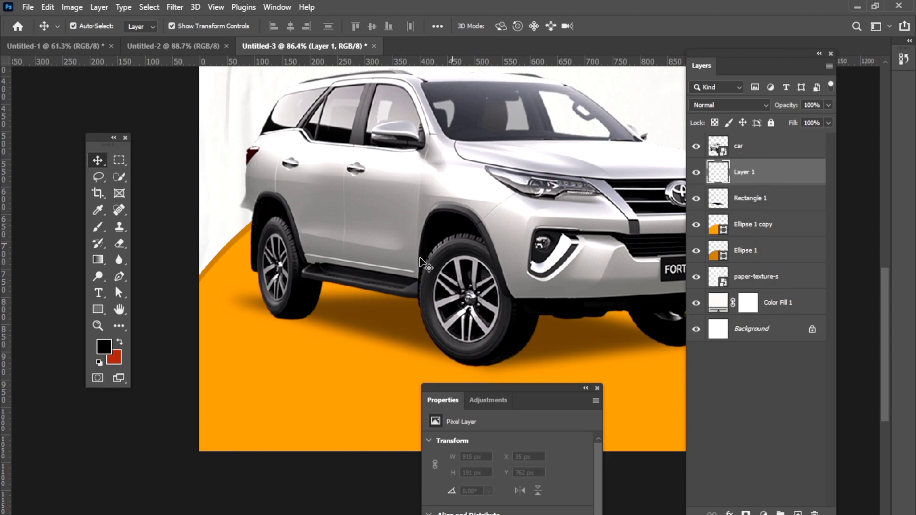
{"action": "key", "text": "b"}
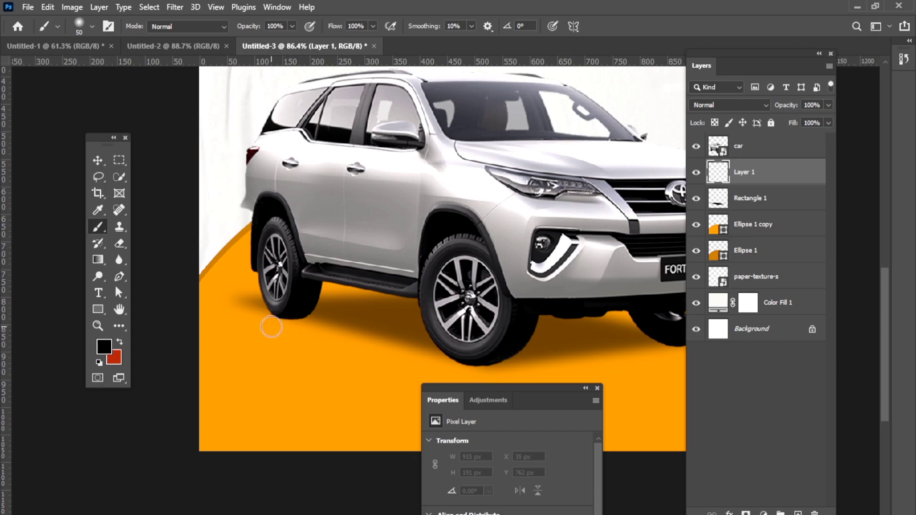
{"action": "left_click", "coordinate": [79, 24]}
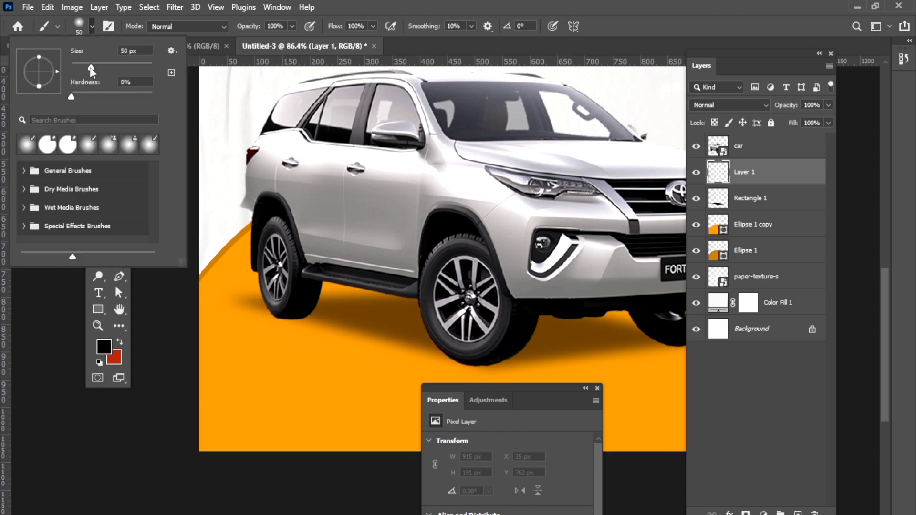
{"action": "left_click_drag", "start_coordinate": [95, 65], "coordinate": [107, 64]}
{"action": "mouse_move", "coordinate": [274, 315]}
{"action": "left_mouse_down"}
{"action": "mouse_move", "coordinate": [369, 320]}
{"action": "mouse_move", "coordinate": [306, 320]}
{"action": "left_mouse_up"}
Transform the blob wider and flatter, moving it up under the rear wheel as a contact shadow
{"action": "left_click", "coordinate": [98, 160]}
{"action": "key", "text": "ctrl+t"}
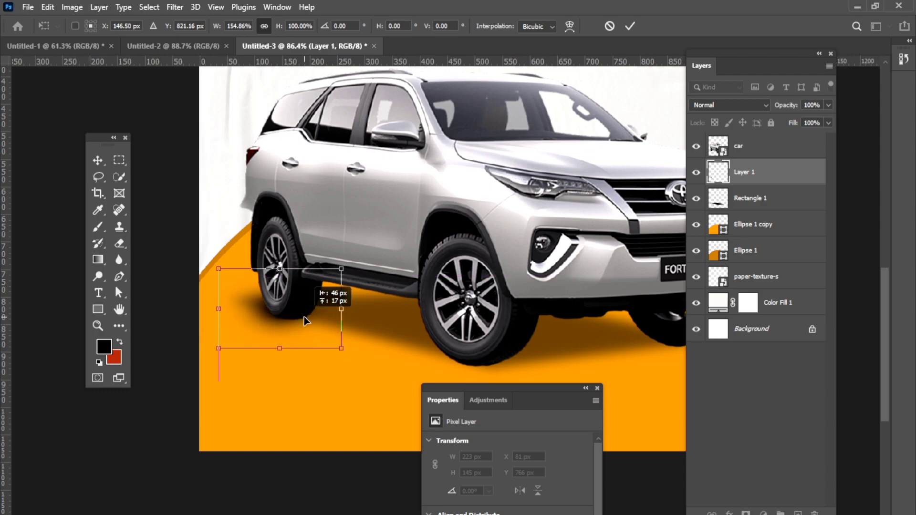
{"action": "left_click_drag", "start_coordinate": [279, 348], "coordinate": [282, 356]}
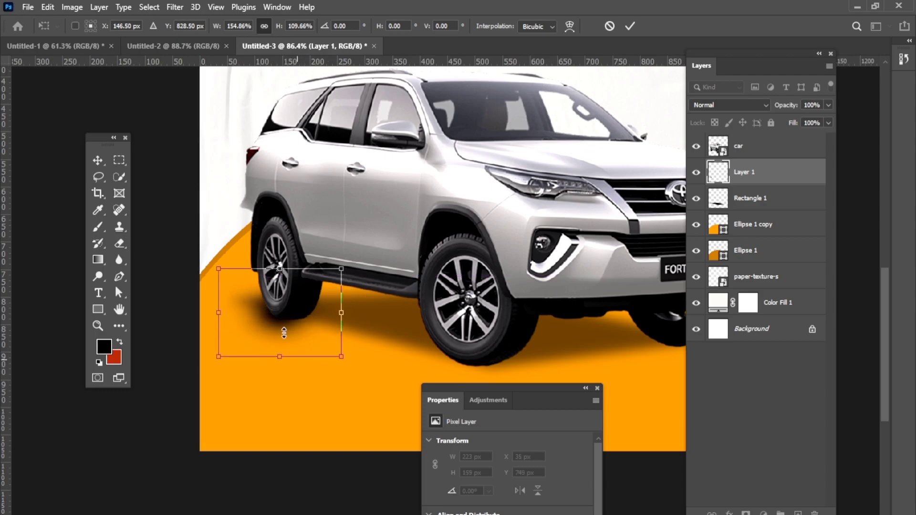
{"action": "left_click_drag", "start_coordinate": [280, 268], "coordinate": [279, 305]}
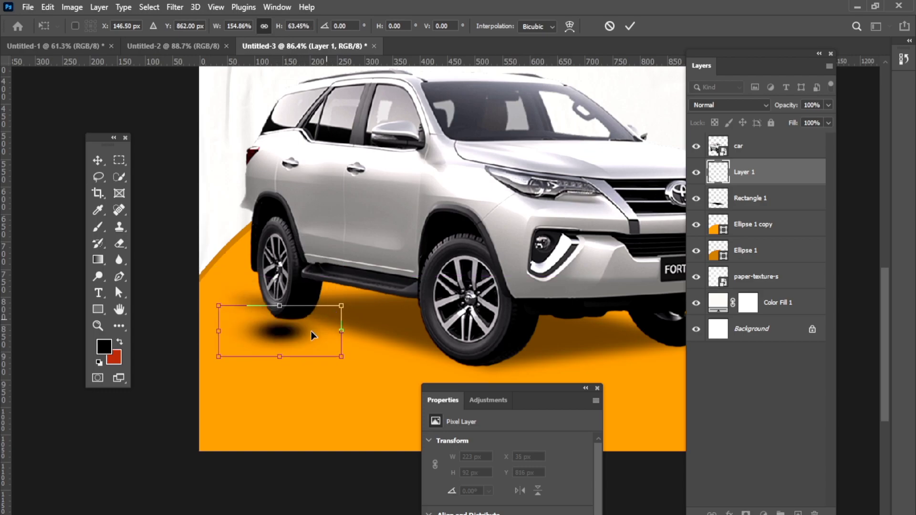
{"action": "left_click_drag", "start_coordinate": [312, 335], "coordinate": [308, 323]}
{"action": "left_click", "coordinate": [97, 161]}
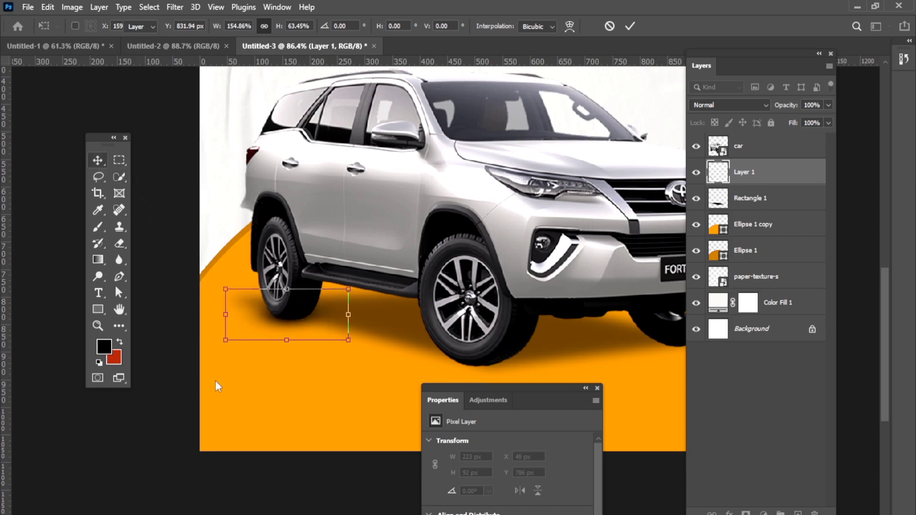
{"action": "left_click", "coordinate": [215, 379]}
{"action": "scroll", "coordinate": [258, 444], "scroll_direction": "down", "scroll_amount": 1}
Add Layer 2 above Layer 1 and paint a soft black dab under the front wheel
{"action": "left_click_drag", "start_coordinate": [249, 435], "coordinate": [242, 428]}
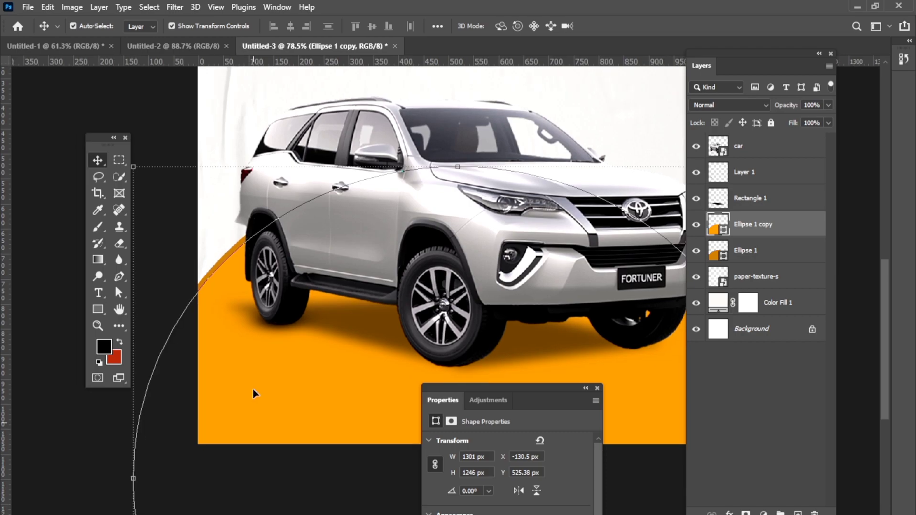
{"action": "left_click", "coordinate": [129, 123]}
{"action": "scroll", "coordinate": [286, 234], "scroll_direction": "down", "scroll_amount": 1}
{"action": "scroll", "coordinate": [286, 233], "scroll_direction": "right", "scroll_amount": 2}
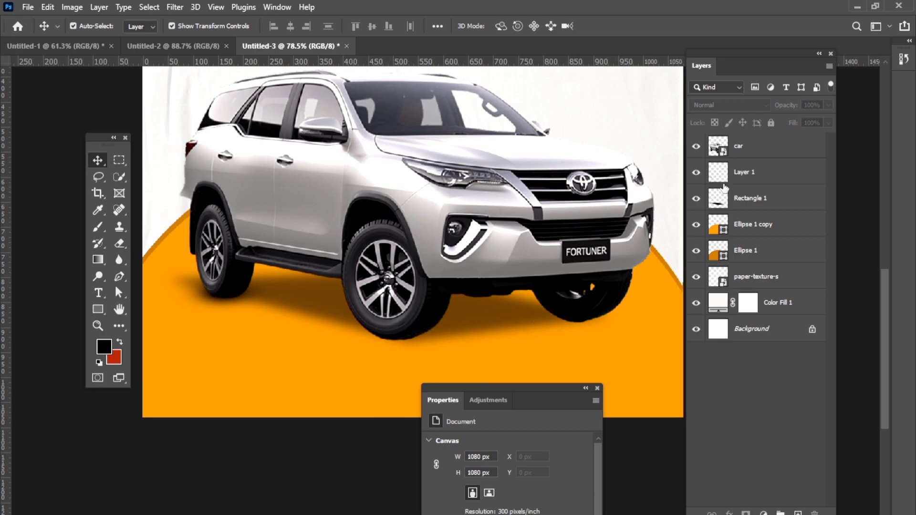
{"action": "left_click", "coordinate": [756, 172]}
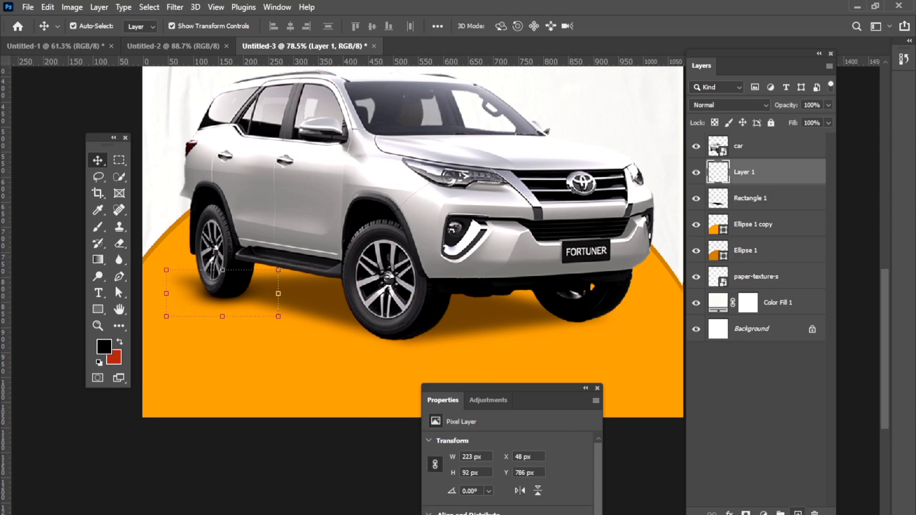
{"action": "key", "text": "ctrl+shift+alt+n"}
{"action": "key", "text": "b"}
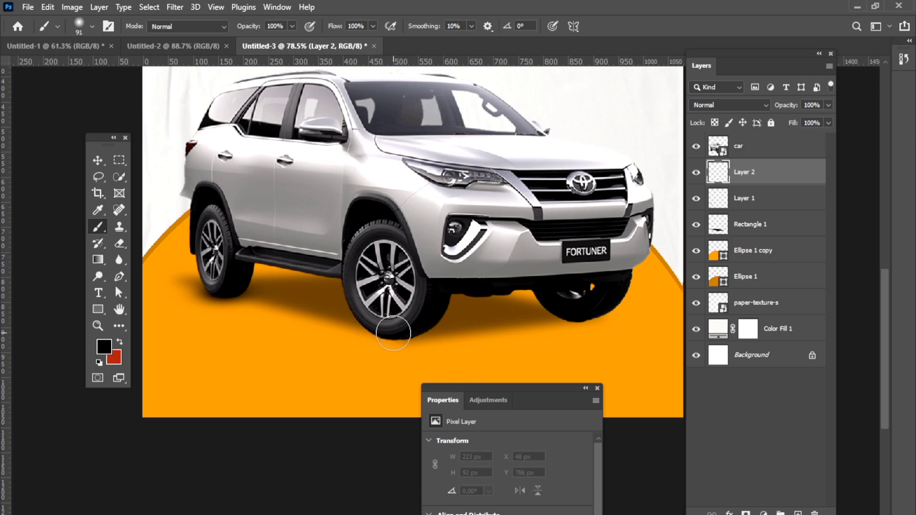
{"action": "left_click", "coordinate": [392, 331]}
Stretch the dab into a wide front-wheel shadow and duplicate it under the right-hand wheel
{"action": "left_click", "coordinate": [98, 161]}
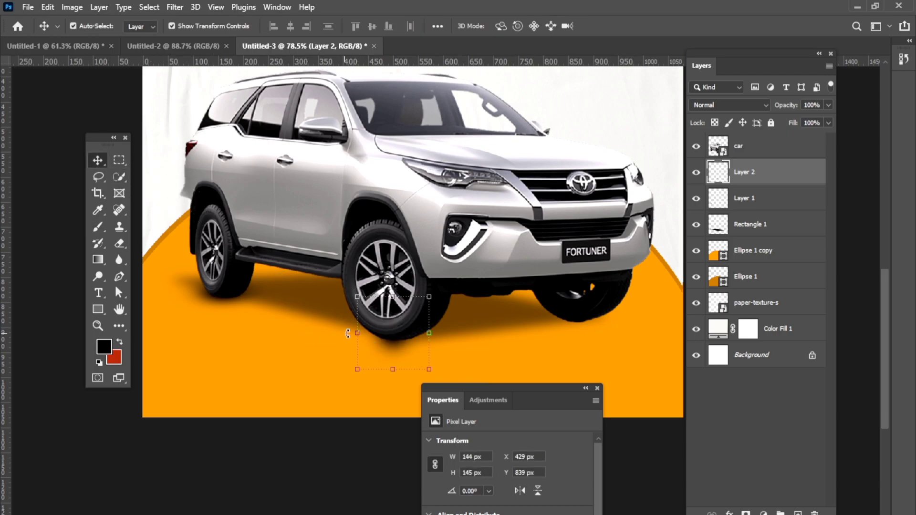
{"action": "left_click_drag", "start_coordinate": [356, 334], "coordinate": [243, 294]}
{"action": "left_click_drag", "start_coordinate": [324, 329], "coordinate": [371, 333]}
{"action": "key", "text": "Up"}
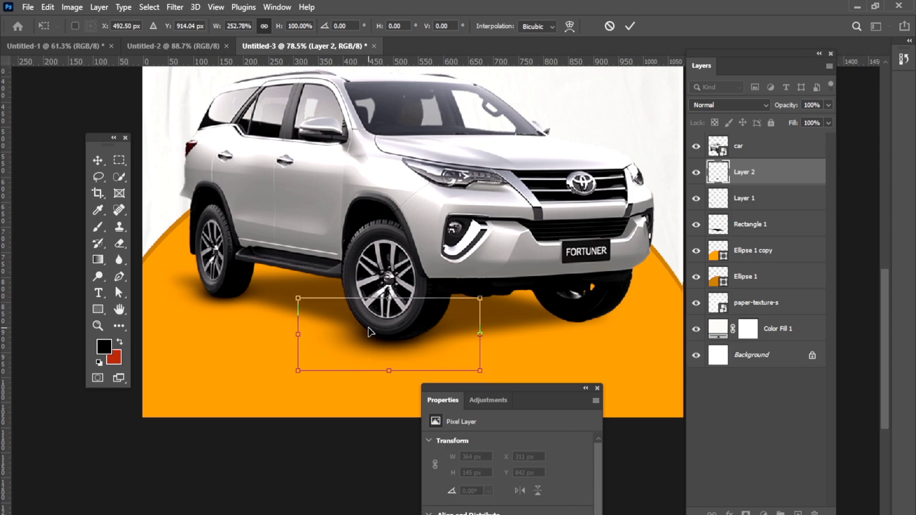
{"action": "key", "text": "Return"}
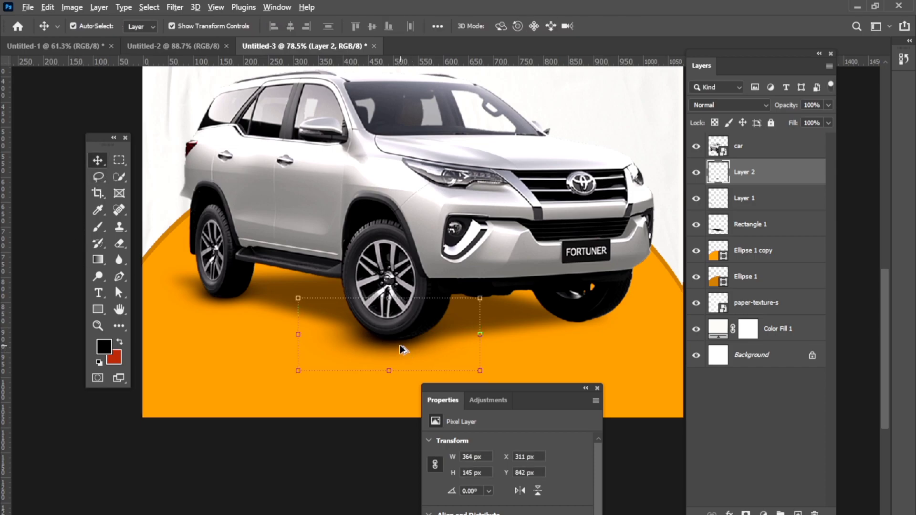
{"action": "left_click_drag", "start_coordinate": [402, 350], "coordinate": [585, 327]}
{"action": "key", "text": "ctrl+j"}
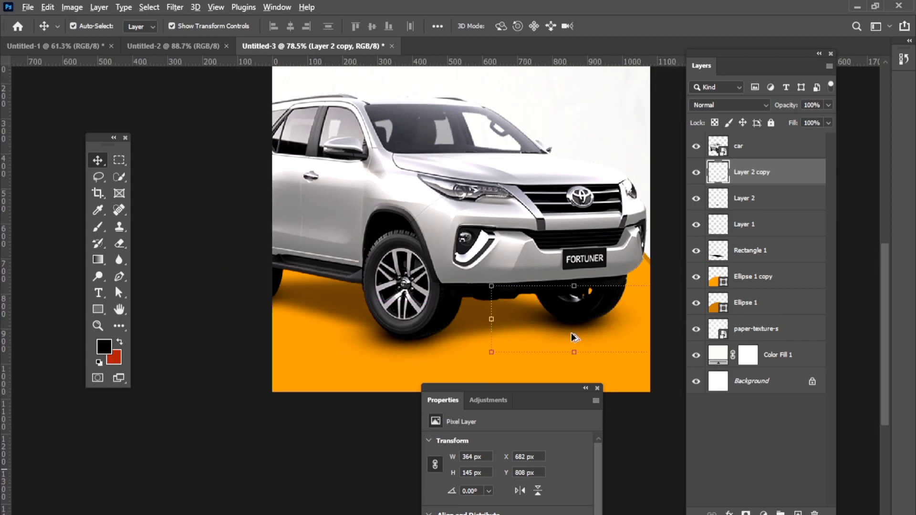
{"action": "scroll", "coordinate": [549, 324], "scroll_direction": "down", "scroll_amount": 5}
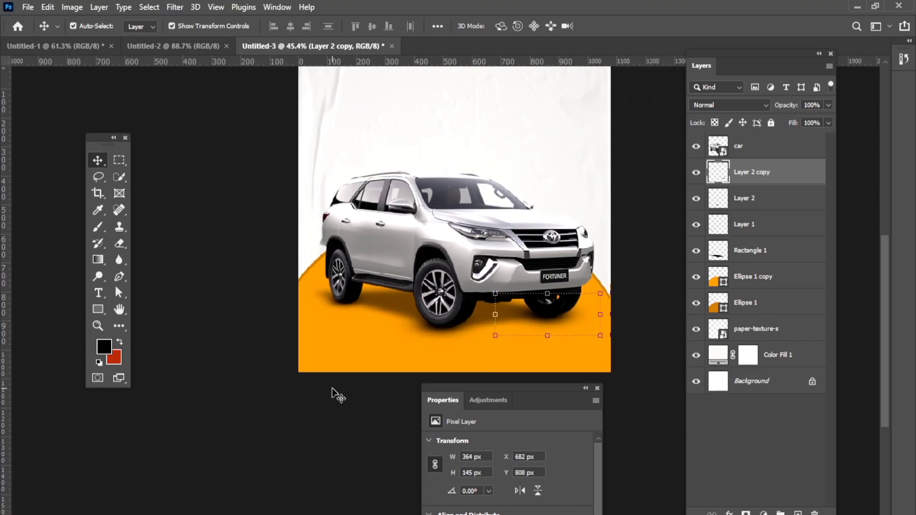
{"action": "left_click", "coordinate": [339, 396]}
{"action": "scroll", "coordinate": [334, 394], "scroll_direction": "down", "scroll_amount": 1}
{"action": "mouse_move", "coordinate": [333, 393]}
{"action": "left_mouse_down"}
{"action": "mouse_move", "coordinate": [303, 388]}
{"action": "mouse_move", "coordinate": [268, 416]}
{"action": "left_mouse_up"}
{"action": "left_click_drag", "start_coordinate": [557, 400], "coordinate": [583, 460]}
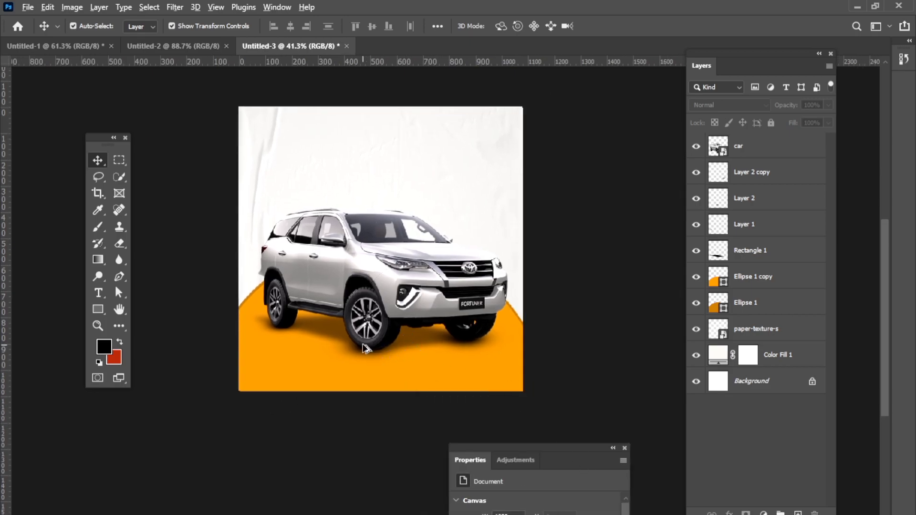
{"action": "scroll", "coordinate": [365, 348], "scroll_direction": "up", "scroll_amount": 2}
{"action": "left_click_drag", "start_coordinate": [368, 351], "coordinate": [377, 364]}
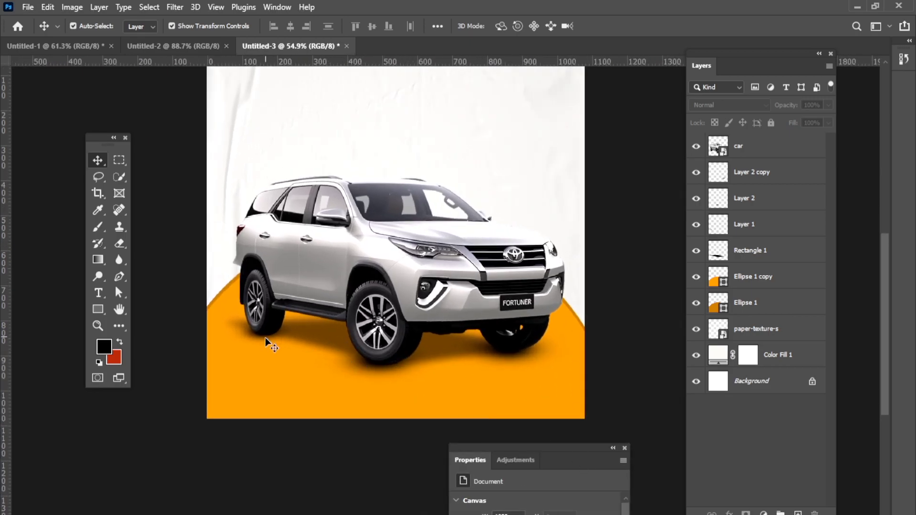
{"action": "left_click_drag", "start_coordinate": [295, 333], "coordinate": [300, 361]}
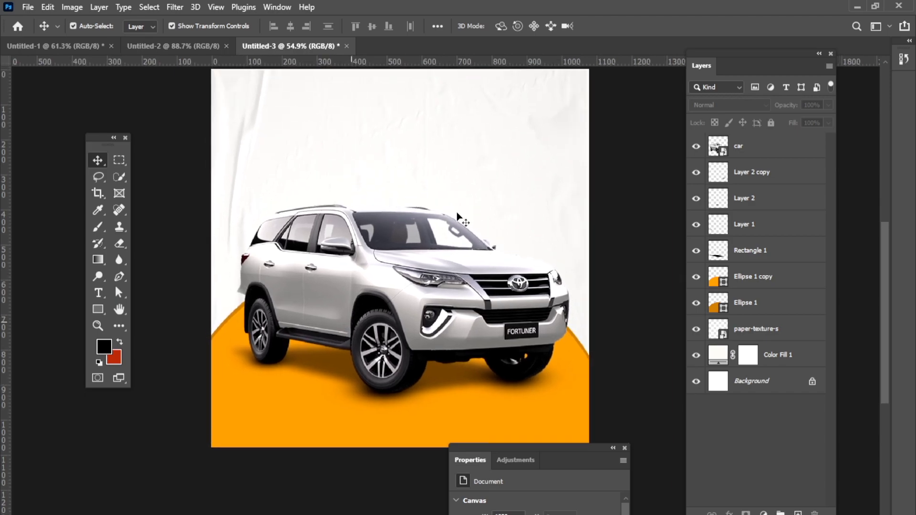
Move the BEST CAR FOR RENT TODAY headline layers from Untitled-1 into the car design above the SUV
{"action": "left_click", "coordinate": [189, 47]}
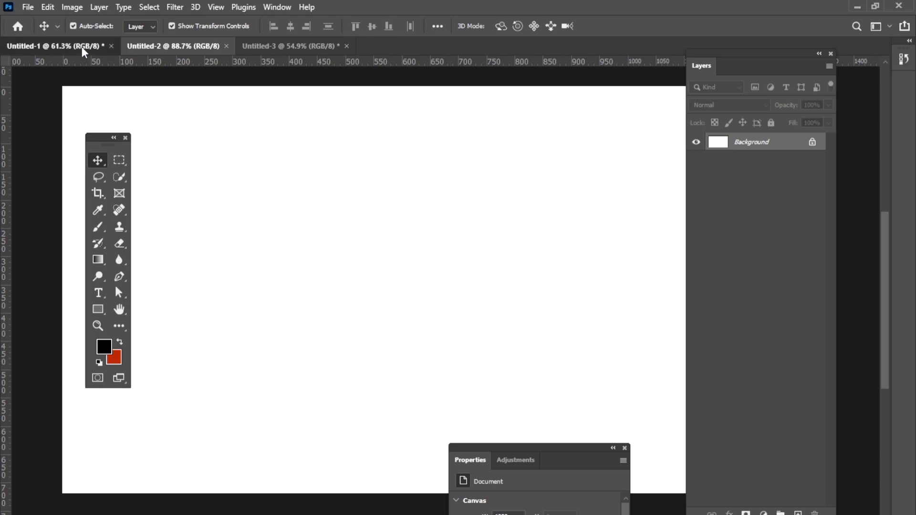
{"action": "left_click", "coordinate": [82, 47]}
{"action": "left_click_drag", "start_coordinate": [253, 141], "coordinate": [258, 146]}
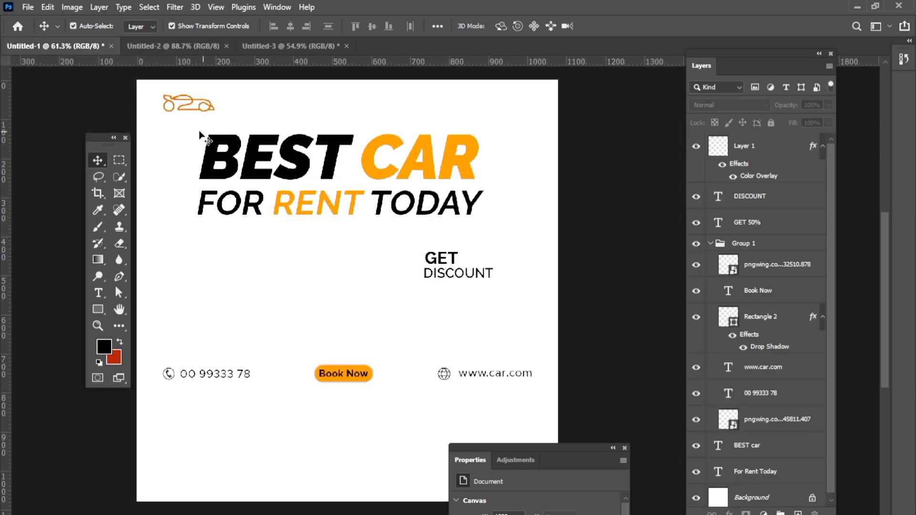
{"action": "left_click_drag", "start_coordinate": [201, 135], "coordinate": [491, 205]}
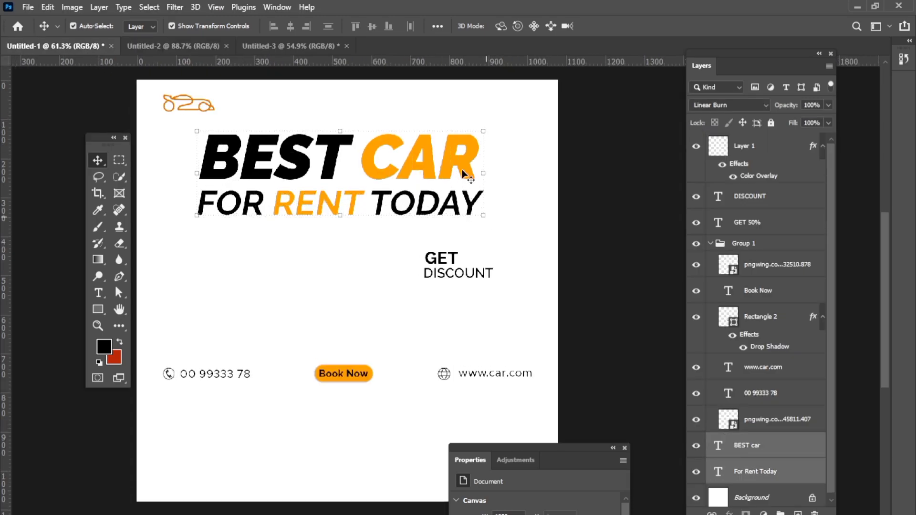
{"action": "left_click_drag", "start_coordinate": [464, 174], "coordinate": [314, 64]}
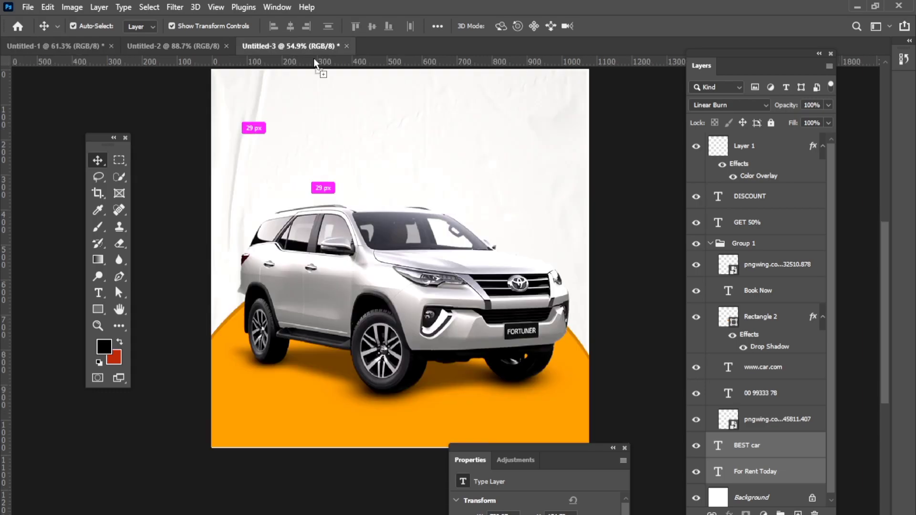
{"action": "left_click_drag", "start_coordinate": [421, 139], "coordinate": [419, 131]}
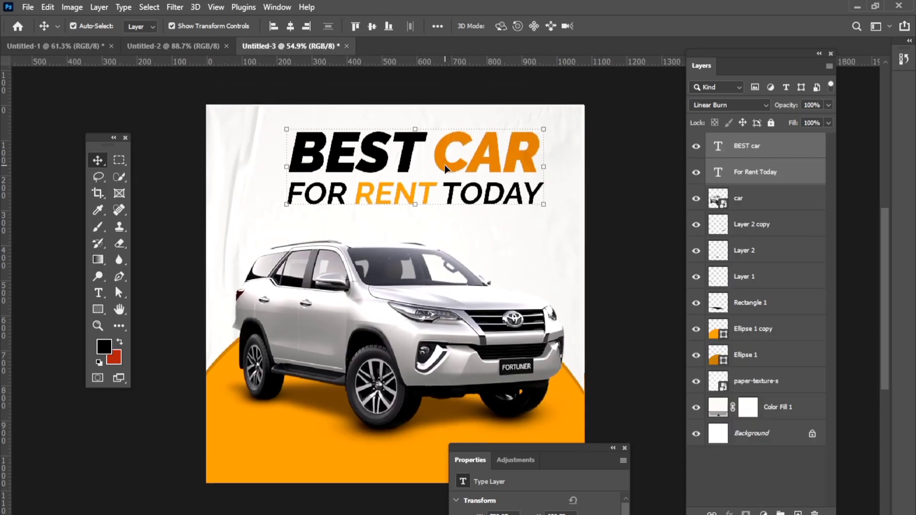
{"action": "mouse_move", "coordinate": [417, 176]}
{"action": "left_mouse_down"}
{"action": "mouse_move", "coordinate": [426, 176]}
{"action": "mouse_move", "coordinate": [423, 191]}
{"action": "left_mouse_up"}
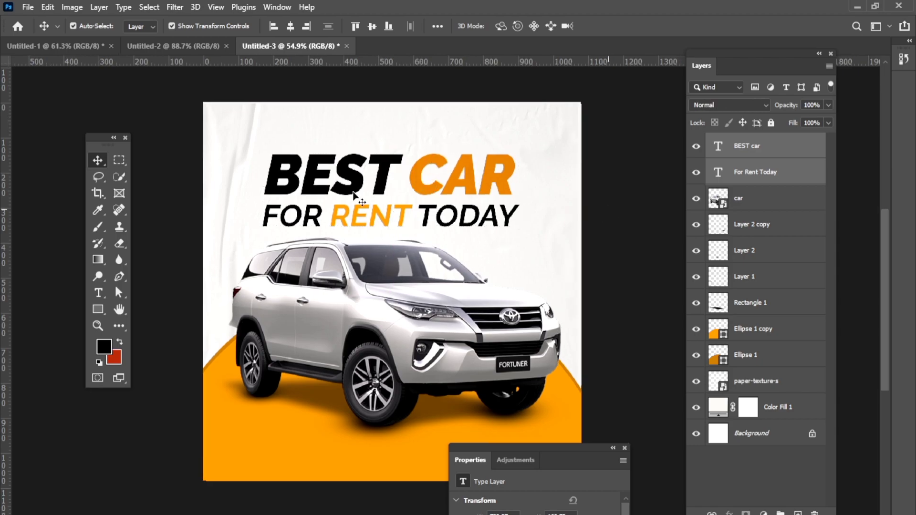
{"action": "scroll", "coordinate": [353, 195], "scroll_direction": "up", "scroll_amount": 2}
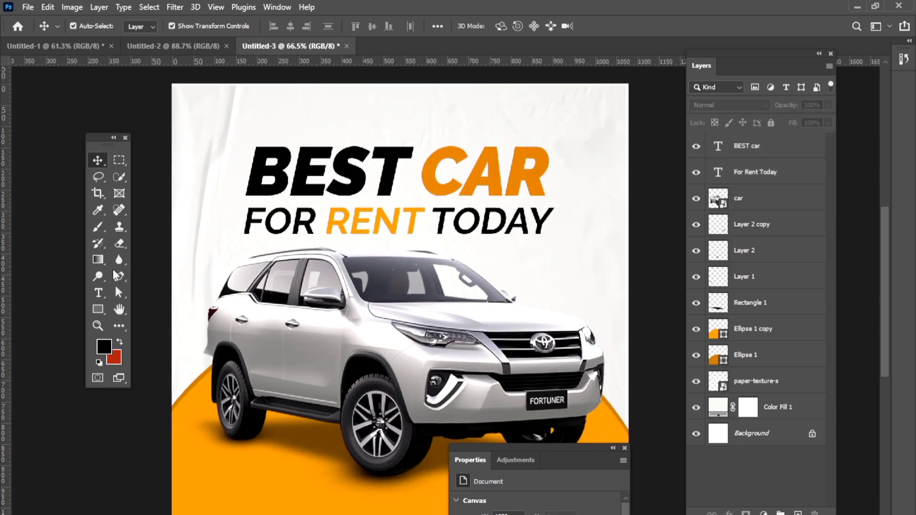
{"action": "left_click", "coordinate": [98, 292]}
{"action": "left_click", "coordinate": [342, 162]}
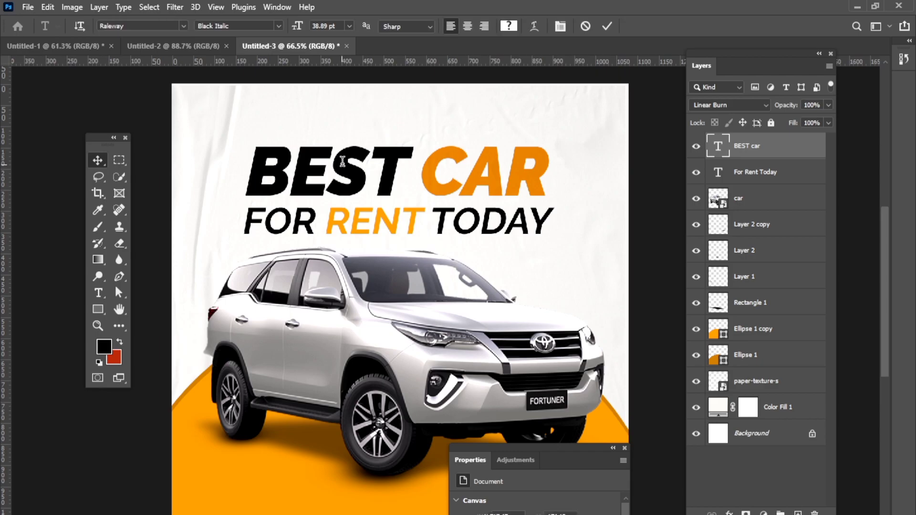
{"action": "key", "text": "ctrl+a"}
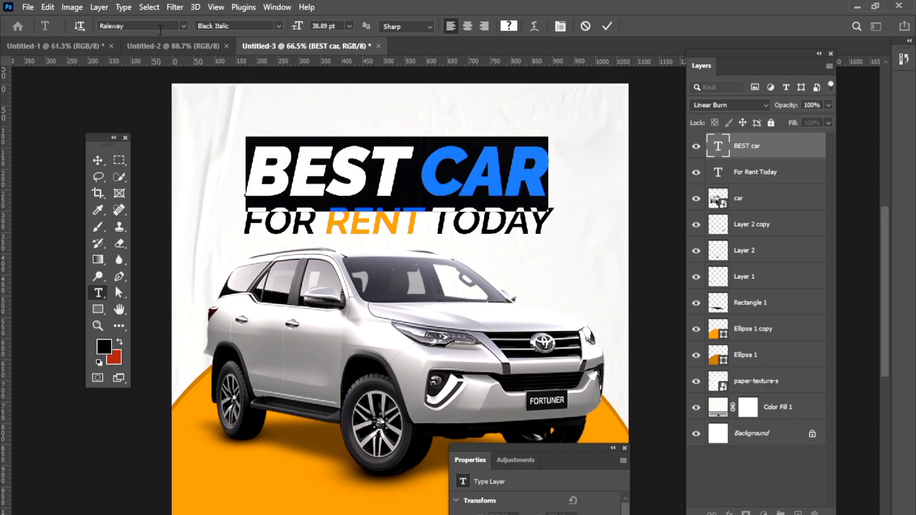
{"action": "left_click", "coordinate": [184, 25]}
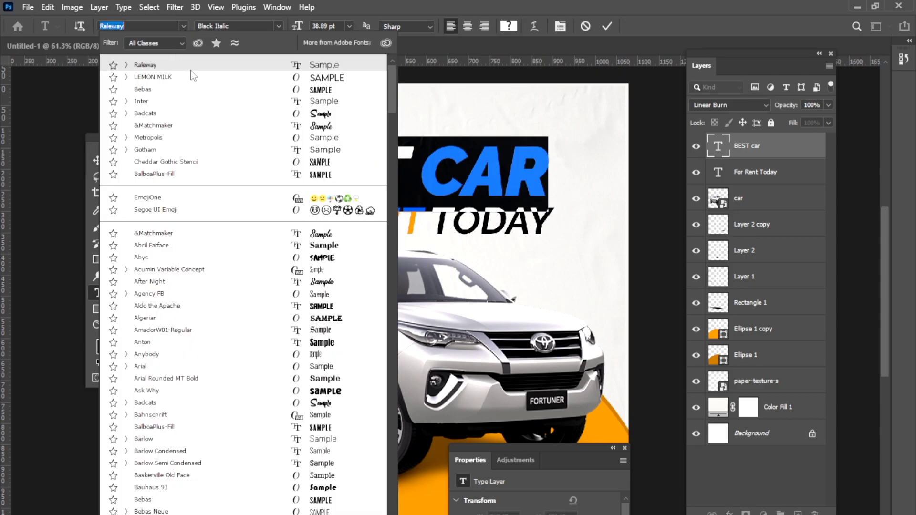
{"action": "left_click", "coordinate": [449, 103]}
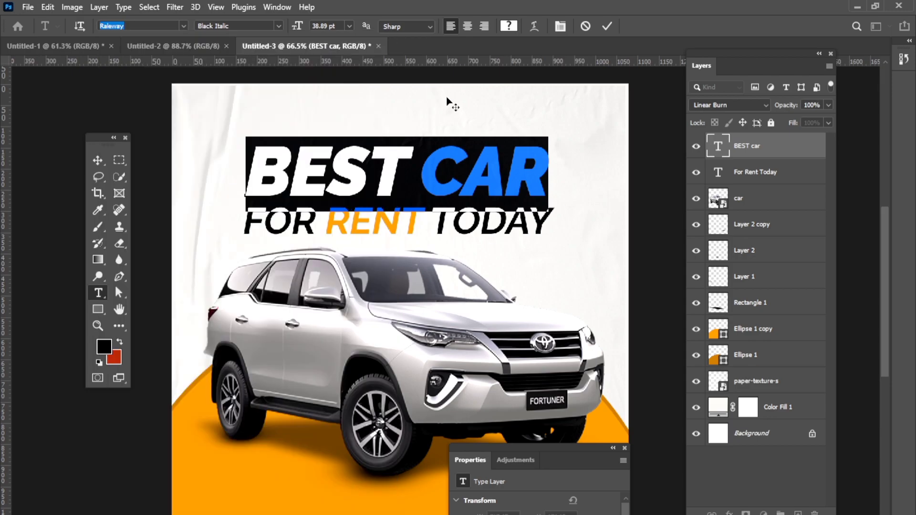
{"action": "left_click", "coordinate": [101, 161]}
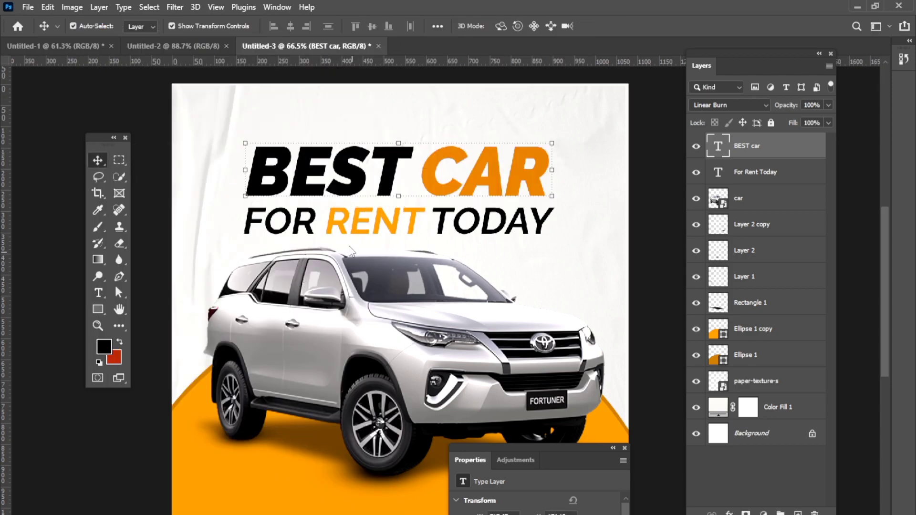
{"action": "left_click_drag", "start_coordinate": [347, 241], "coordinate": [341, 208]}
{"action": "left_click", "coordinate": [306, 206]}
{"action": "double_click", "coordinate": [280, 204]}
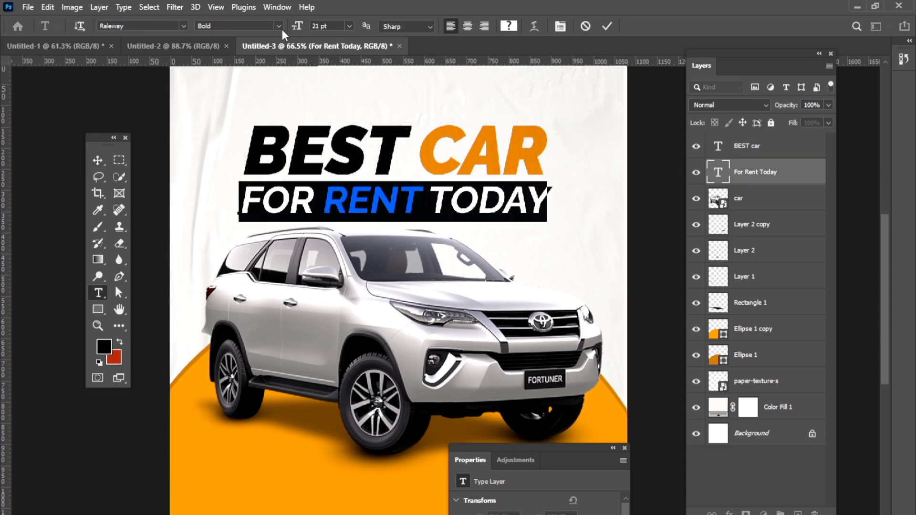
{"action": "left_click", "coordinate": [97, 160]}
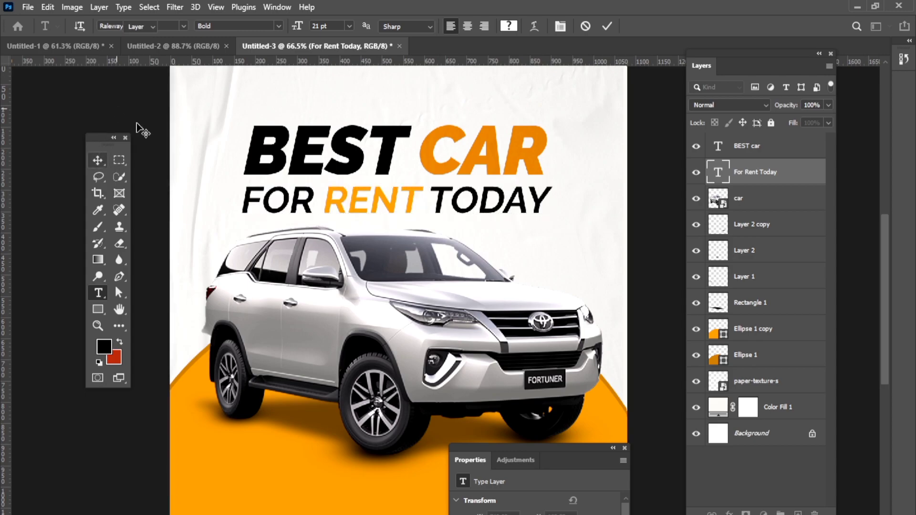
{"action": "scroll", "coordinate": [464, 173], "scroll_direction": "down", "scroll_amount": 1}
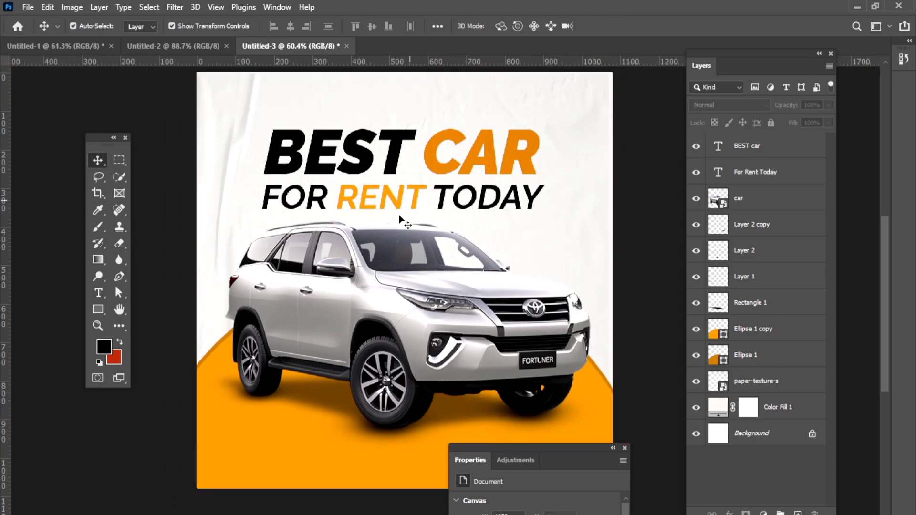
{"action": "scroll", "coordinate": [391, 205], "scroll_direction": "down", "scroll_amount": 1}
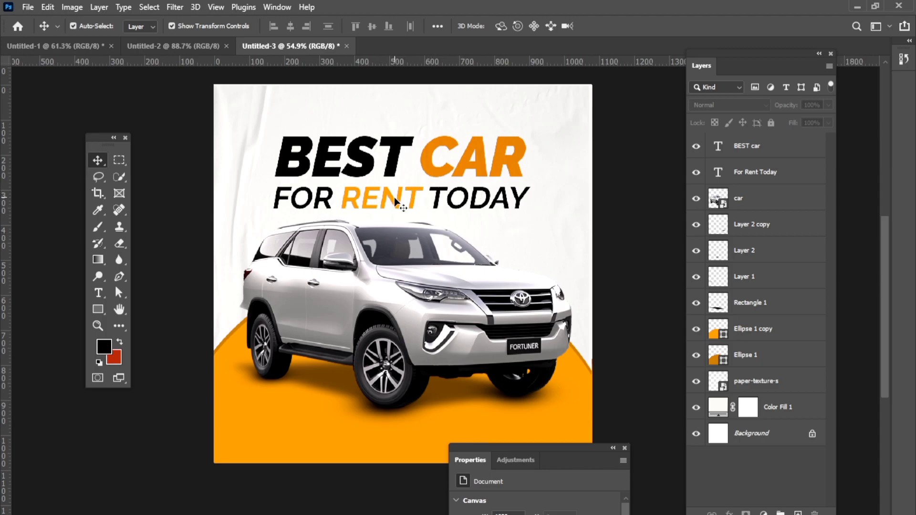
{"action": "scroll", "coordinate": [391, 197], "scroll_direction": "down", "scroll_amount": 1}
{"action": "scroll", "coordinate": [377, 194], "scroll_direction": "down", "scroll_amount": 1}
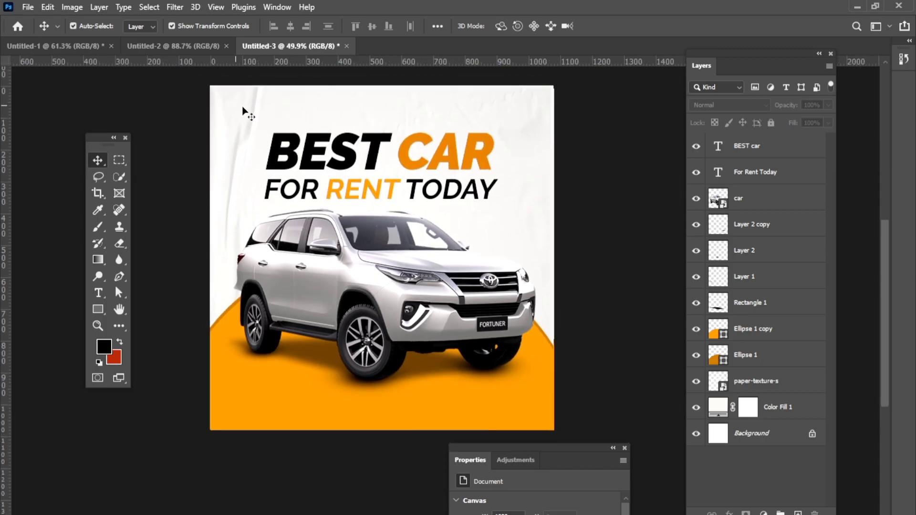
{"action": "left_click", "coordinate": [95, 46]}
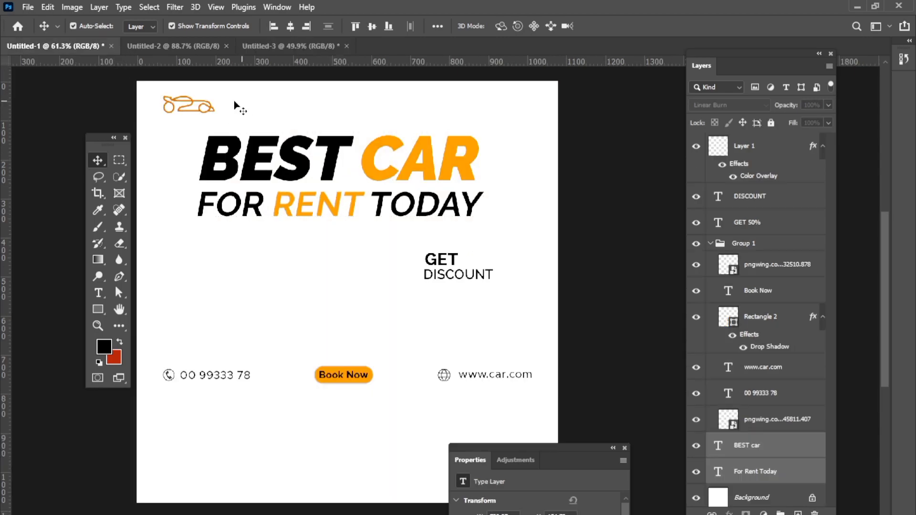
Bring the orange car-outline logo layer from Untitled-1 into the poster and place it top-left
{"action": "mouse_move", "coordinate": [209, 109]}
{"action": "left_mouse_down"}
{"action": "mouse_move", "coordinate": [267, 82]}
{"action": "mouse_move", "coordinate": [252, 109]}
{"action": "left_mouse_up"}
{"action": "scroll", "coordinate": [250, 112], "scroll_direction": "up", "scroll_amount": 2}
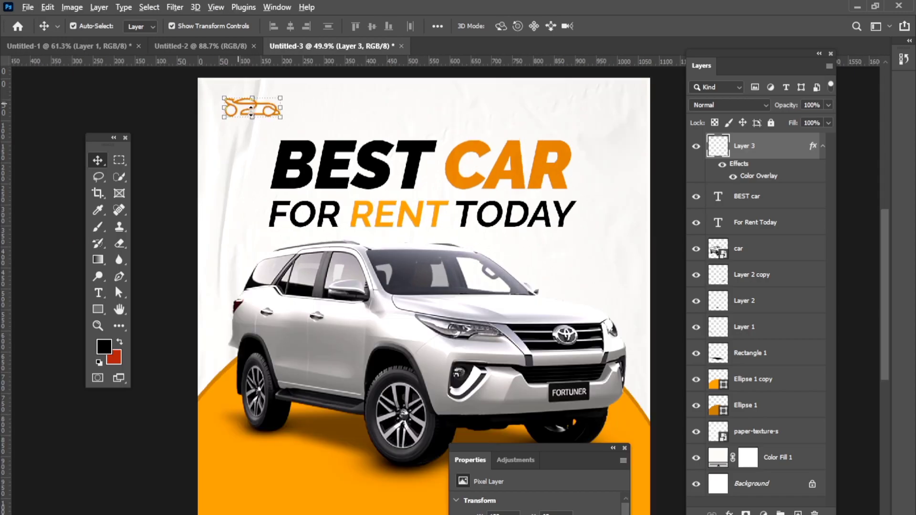
{"action": "left_click", "coordinate": [268, 115]}
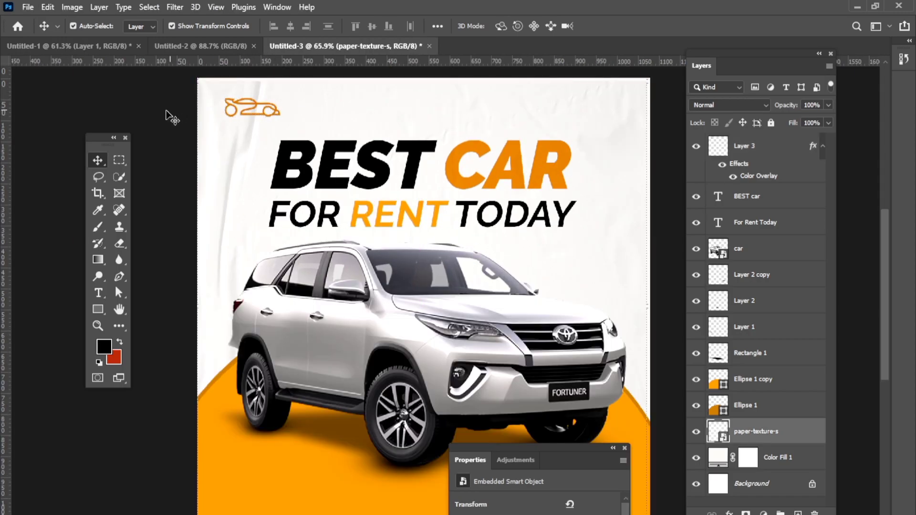
{"action": "left_click", "coordinate": [276, 112]}
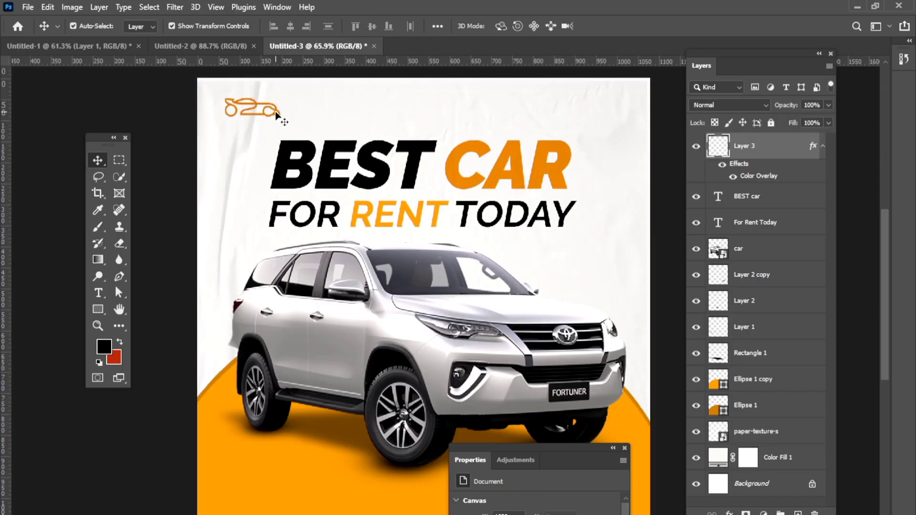
{"action": "mouse_move", "coordinate": [276, 112]}
{"action": "left_mouse_down"}
{"action": "mouse_move", "coordinate": [274, 120]}
{"action": "mouse_move", "coordinate": [274, 111]}
{"action": "left_mouse_up"}
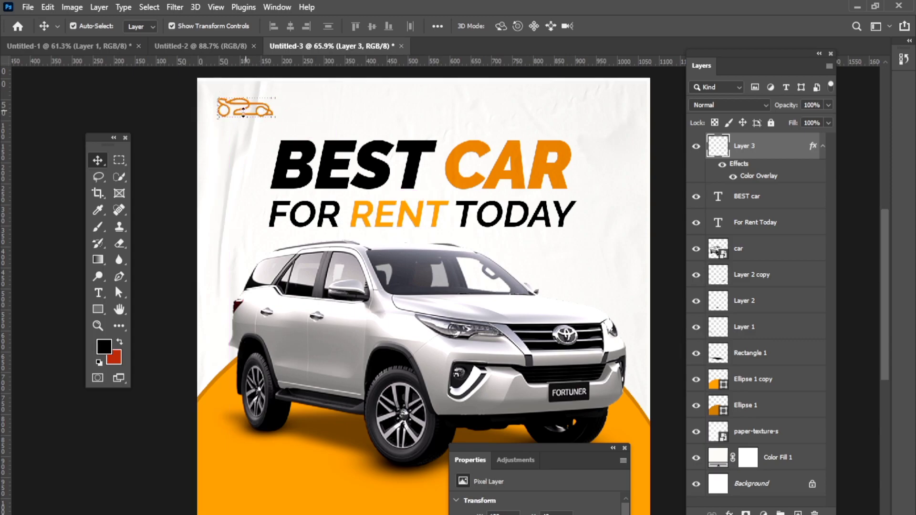
{"action": "scroll", "coordinate": [315, 201], "scroll_direction": "down", "scroll_amount": 2}
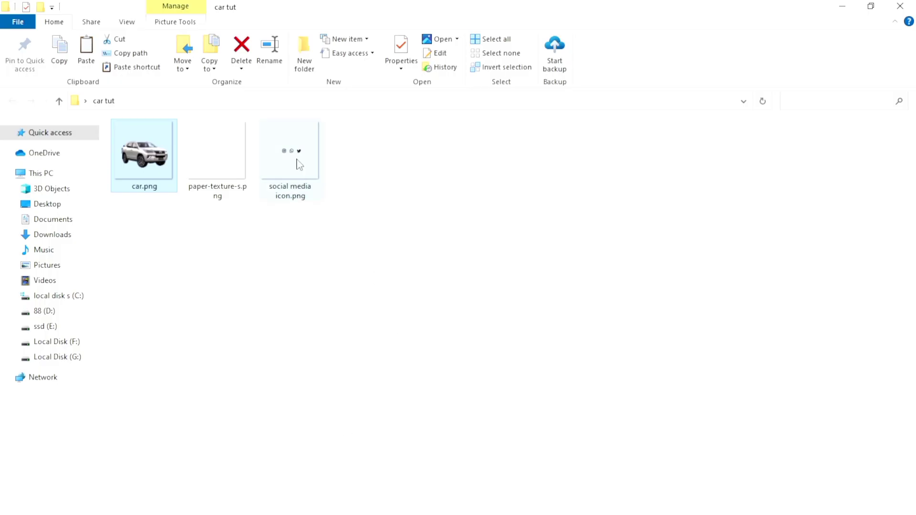
Place social media icon.png, shrink it, and position the Instagram, WhatsApp and Twitter icons top-right
{"action": "left_click_drag", "start_coordinate": [296, 175], "coordinate": [333, 513]}
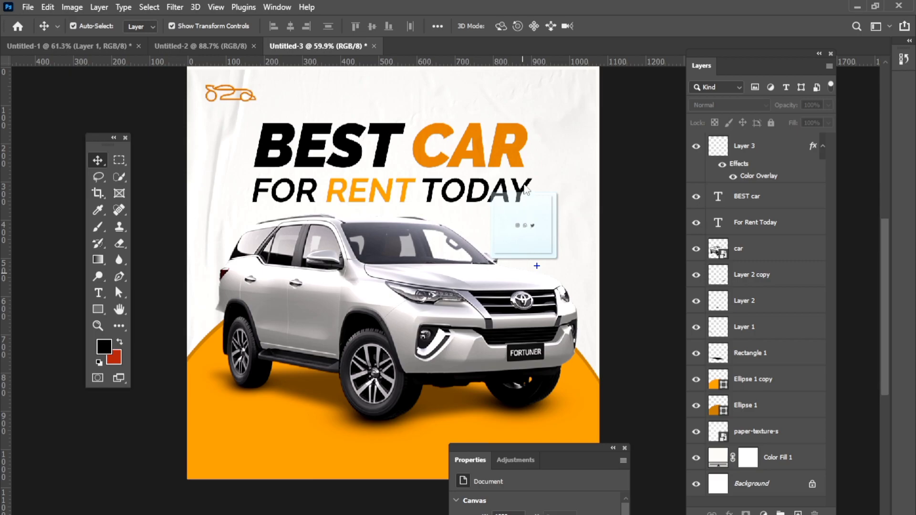
{"action": "key", "text": "ctrl+t"}
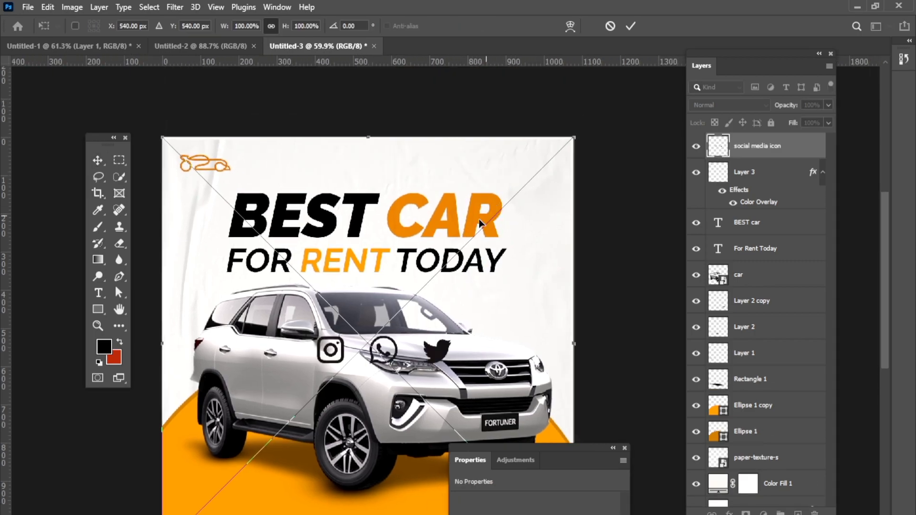
{"action": "left_click_drag", "start_coordinate": [368, 135], "coordinate": [368, 222]}
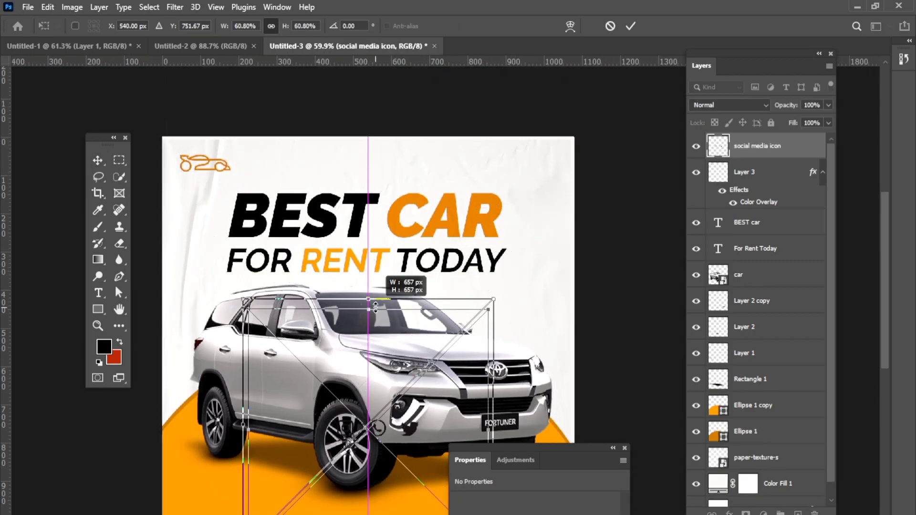
{"action": "mouse_move", "coordinate": [393, 324]}
{"action": "left_mouse_down"}
{"action": "mouse_move", "coordinate": [417, 360]}
{"action": "mouse_move", "coordinate": [520, 161]}
{"action": "left_mouse_up"}
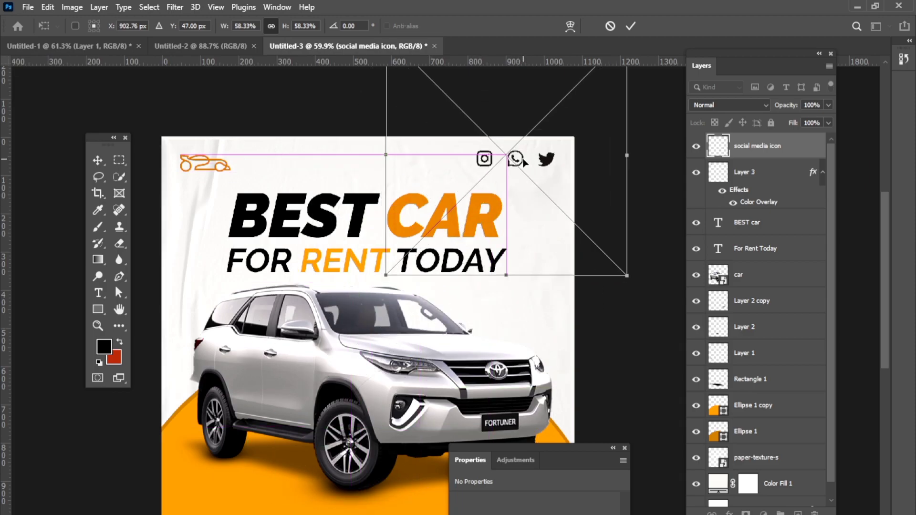
{"action": "scroll", "coordinate": [529, 174], "scroll_direction": "down", "scroll_amount": 1}
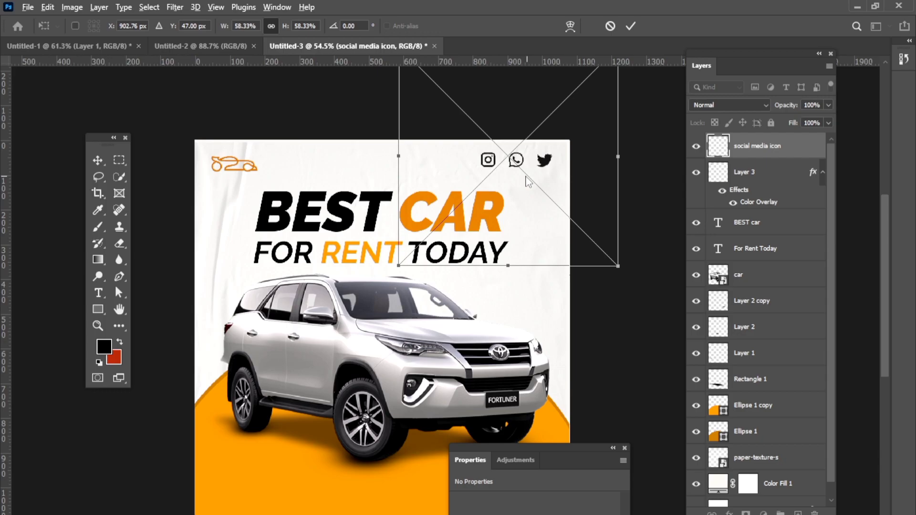
{"action": "mouse_move", "coordinate": [619, 159]}
{"action": "left_mouse_down"}
{"action": "mouse_move", "coordinate": [506, 158]}
{"action": "mouse_move", "coordinate": [549, 166]}
{"action": "left_mouse_up"}
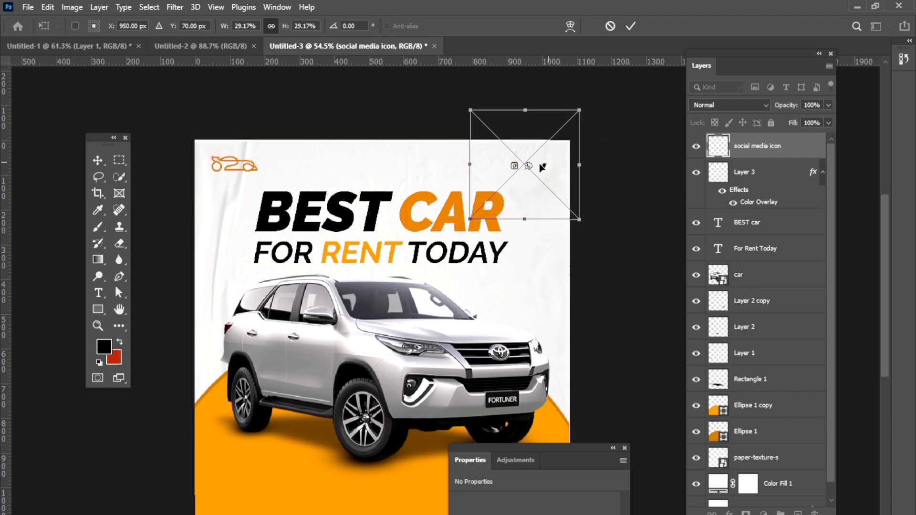
{"action": "left_click_drag", "start_coordinate": [542, 166], "coordinate": [542, 163]}
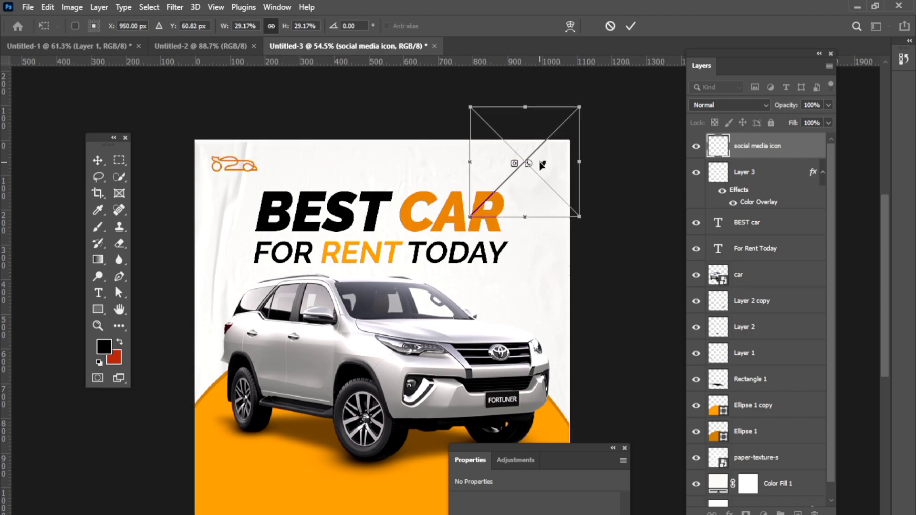
{"action": "right_click", "coordinate": [542, 165]}
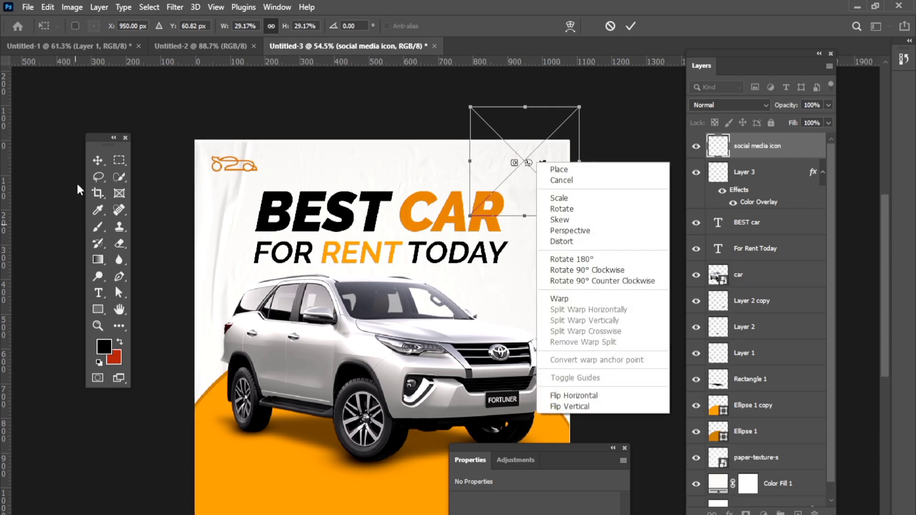
{"action": "left_click", "coordinate": [98, 160]}
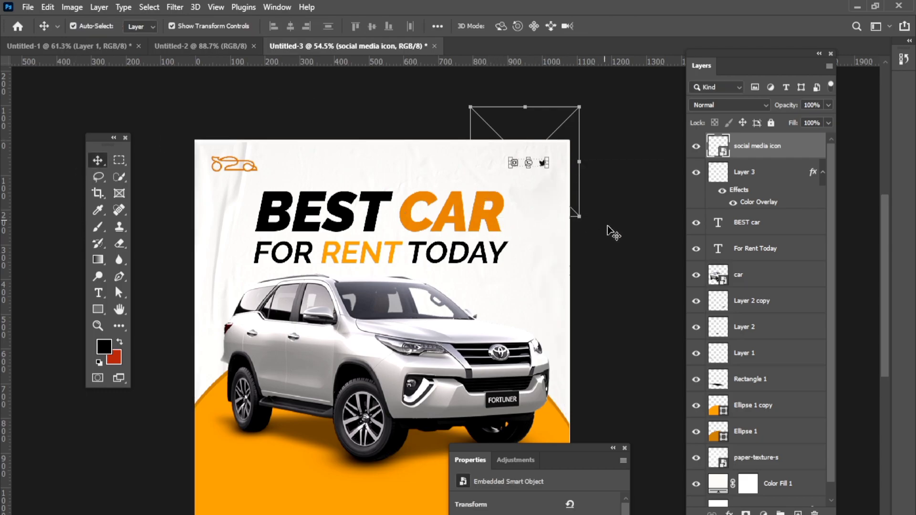
{"action": "left_click", "coordinate": [615, 257]}
{"action": "scroll", "coordinate": [453, 248], "scroll_direction": "up", "scroll_amount": 2}
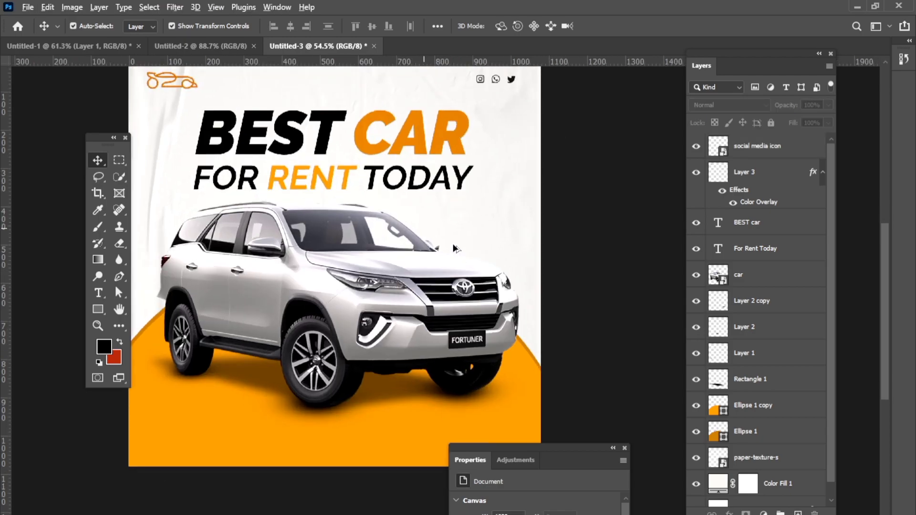
Draw an orange rectangle just below the right end of the headline
{"action": "scroll", "coordinate": [453, 248], "scroll_direction": "up", "scroll_amount": 1}
{"action": "scroll", "coordinate": [453, 248], "scroll_direction": "up", "scroll_amount": 1}
{"action": "left_click", "coordinate": [98, 309]}
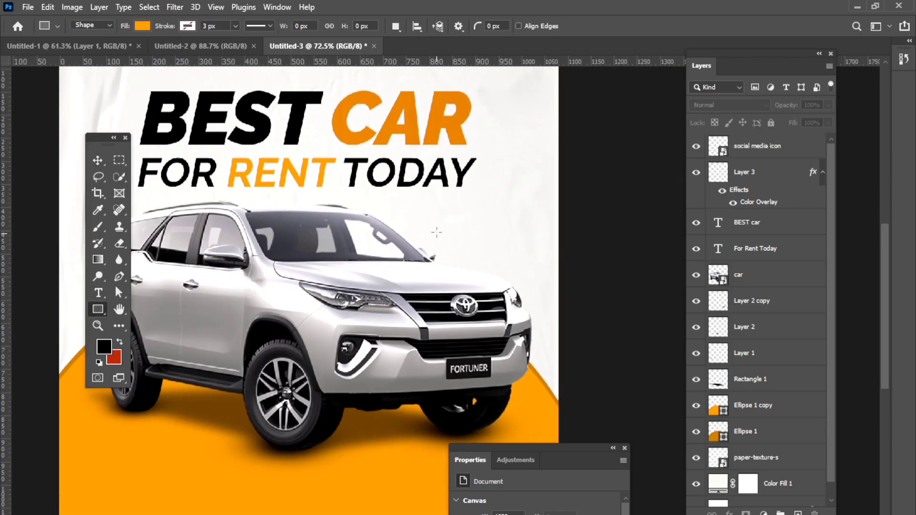
{"action": "mouse_move", "coordinate": [436, 232]}
{"action": "left_mouse_down"}
{"action": "mouse_move", "coordinate": [541, 286]}
{"action": "mouse_move", "coordinate": [492, 260]}
{"action": "left_mouse_up"}
{"action": "left_click", "coordinate": [98, 160]}
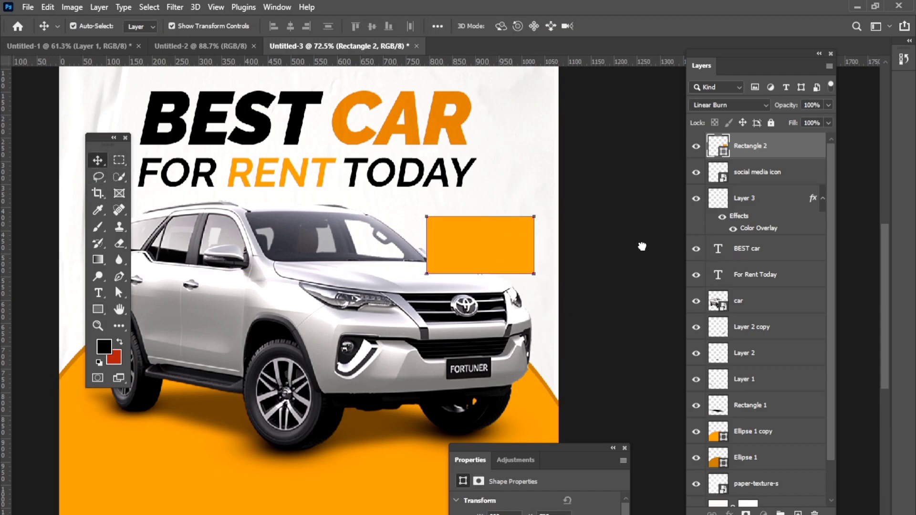
Round the orange rectangle's corners to a 10 px radius
{"action": "left_click", "coordinate": [512, 239]}
{"action": "scroll", "coordinate": [512, 239], "scroll_direction": "up", "scroll_amount": 1}
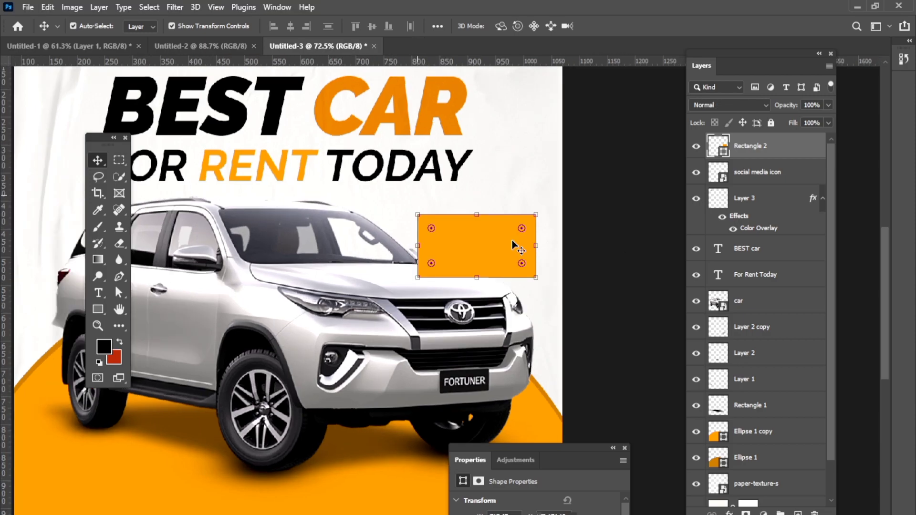
{"action": "left_click", "coordinate": [511, 240]}
{"action": "scroll", "coordinate": [511, 240], "scroll_direction": "up", "scroll_amount": 2}
{"action": "scroll", "coordinate": [429, 246], "scroll_direction": "up", "scroll_amount": 2}
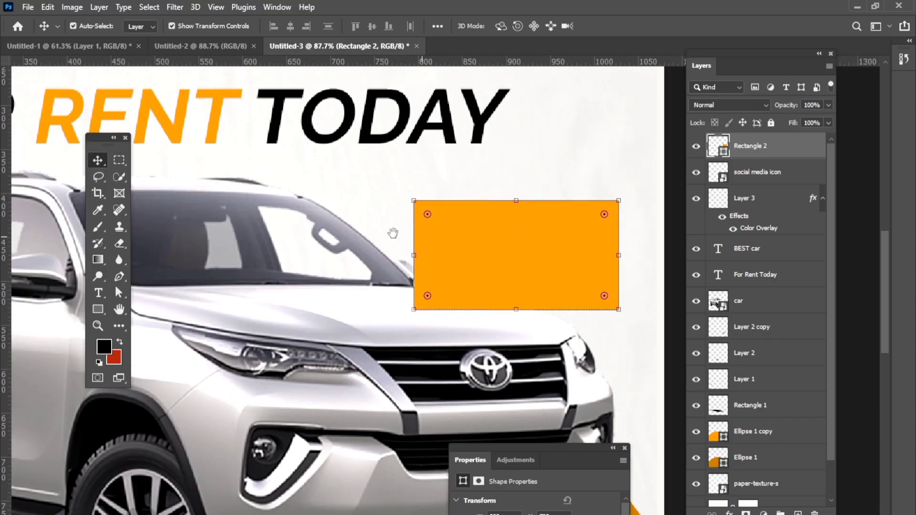
{"action": "scroll", "coordinate": [394, 237], "scroll_direction": "up", "scroll_amount": 1}
{"action": "scroll", "coordinate": [390, 237], "scroll_direction": "up", "scroll_amount": 1}
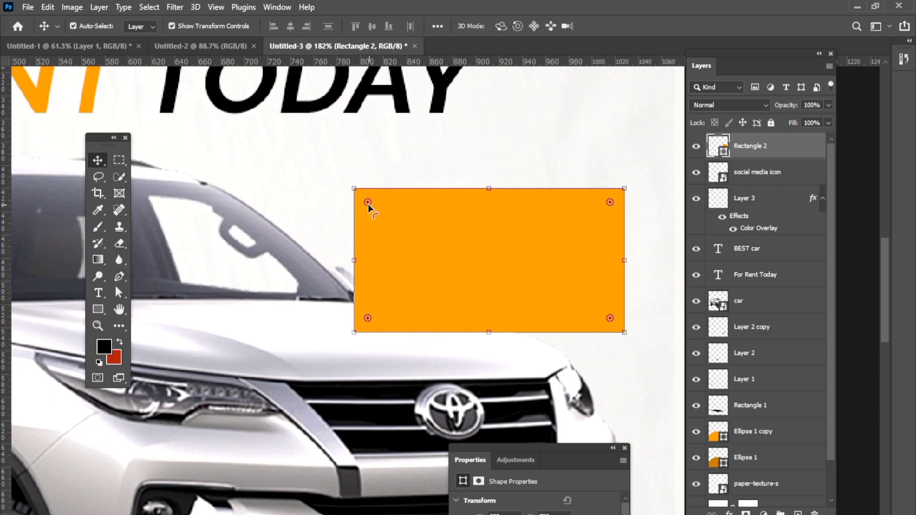
{"action": "left_click_drag", "start_coordinate": [368, 204], "coordinate": [365, 197]}
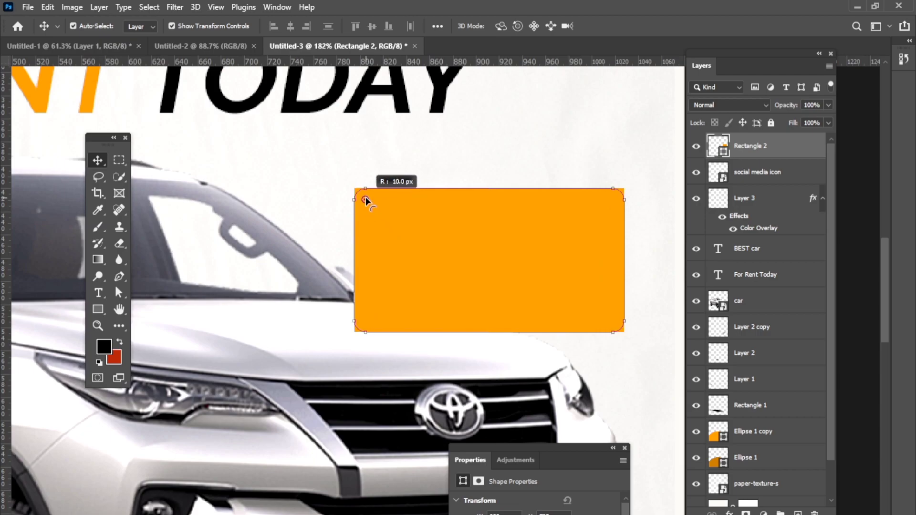
{"action": "left_click", "coordinate": [617, 153]}
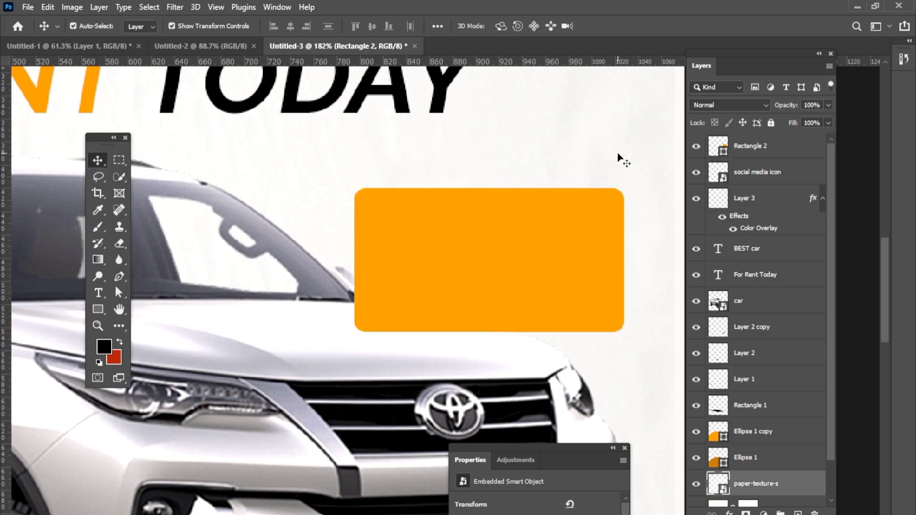
{"action": "scroll", "coordinate": [617, 152], "scroll_direction": "down", "scroll_amount": 1}
{"action": "left_click", "coordinate": [571, 214]}
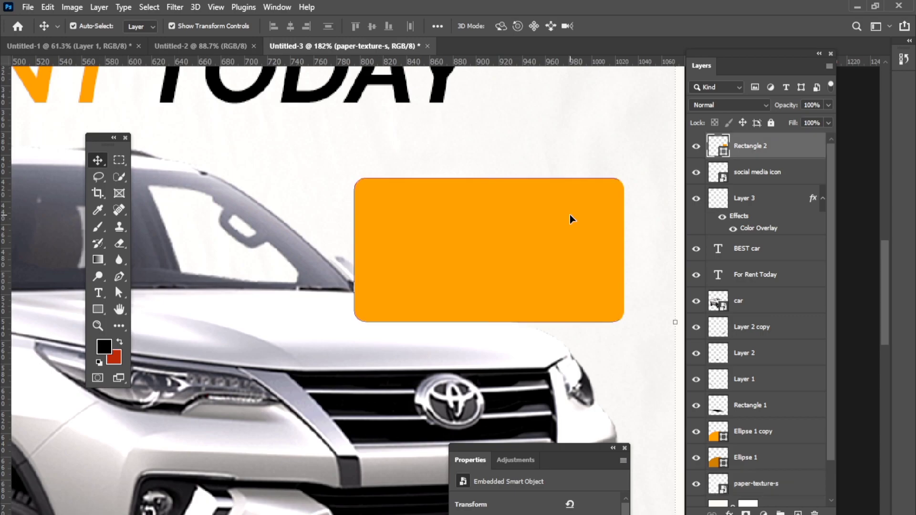
Add a Bevel & Emboss effect to the orange rectangle
{"action": "left_click", "coordinate": [729, 513]}
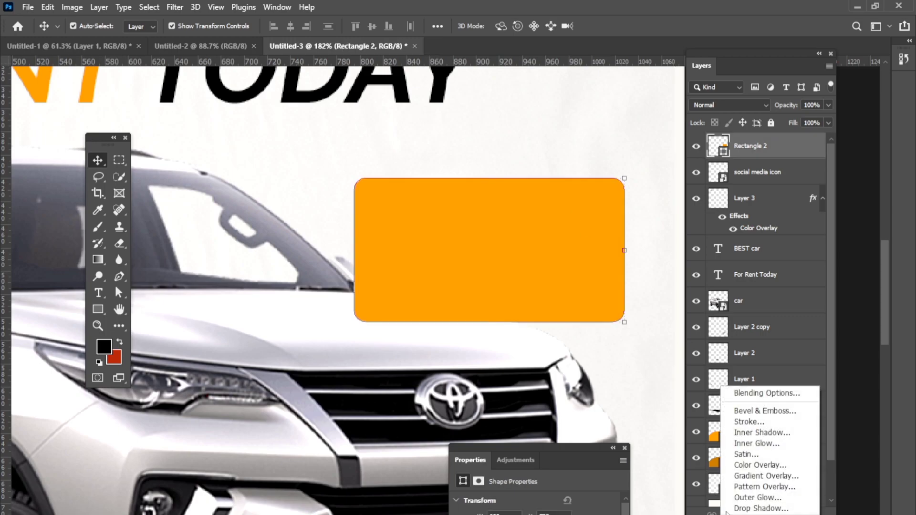
{"action": "left_click", "coordinate": [754, 394]}
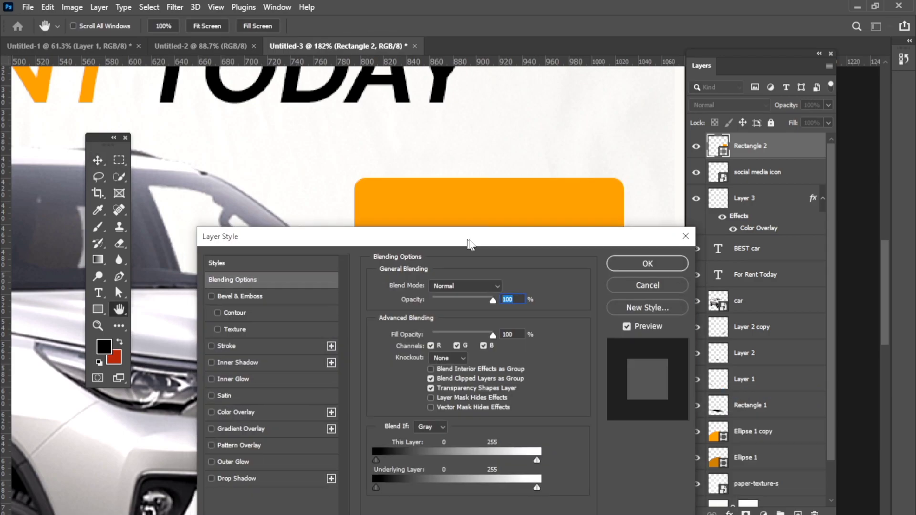
{"action": "left_click", "coordinate": [256, 295]}
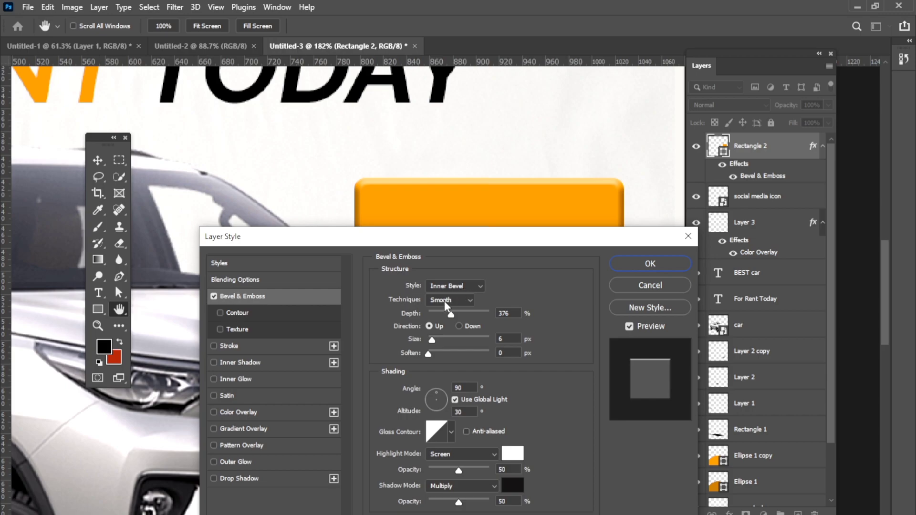
{"action": "left_click_drag", "start_coordinate": [483, 248], "coordinate": [480, 182]}
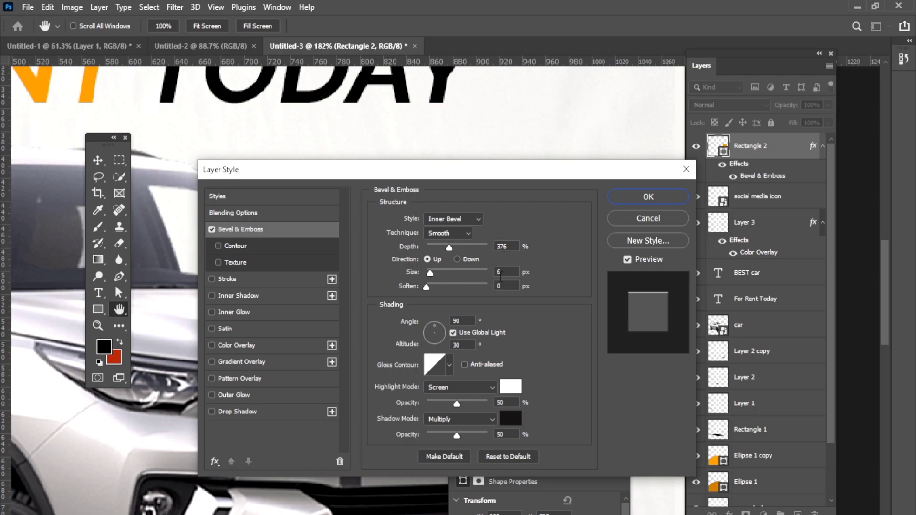
{"action": "left_click", "coordinate": [650, 202]}
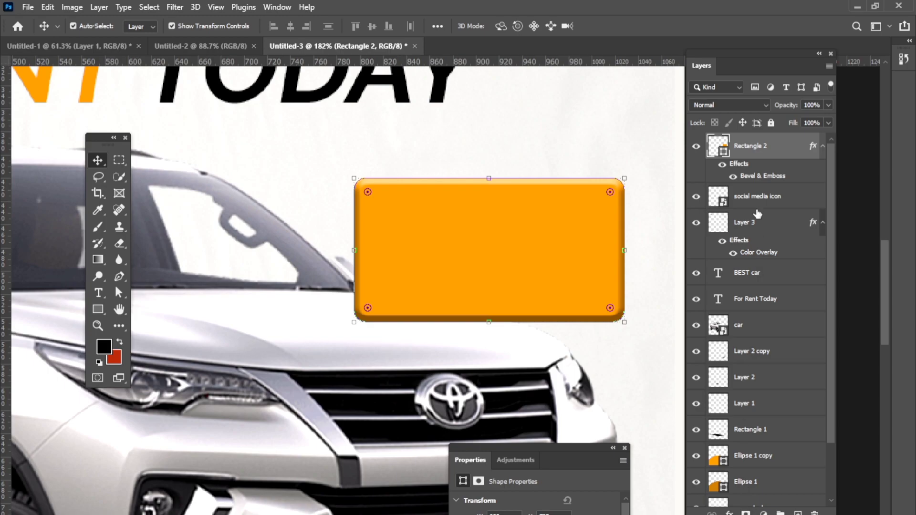
{"action": "left_click_drag", "start_coordinate": [766, 68], "coordinate": [767, 59]}
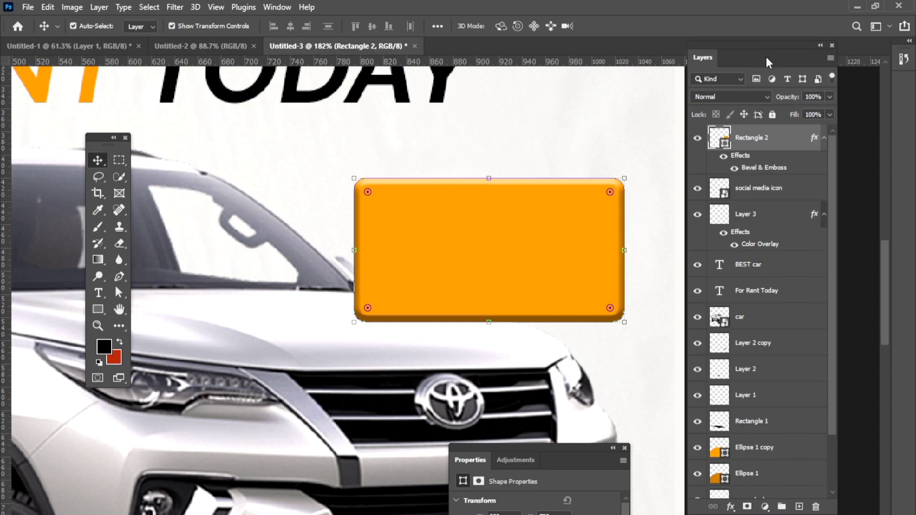
Add an Inner Shadow with colour ff9900, 100% opacity and 27 px size
{"action": "left_click", "coordinate": [730, 506]}
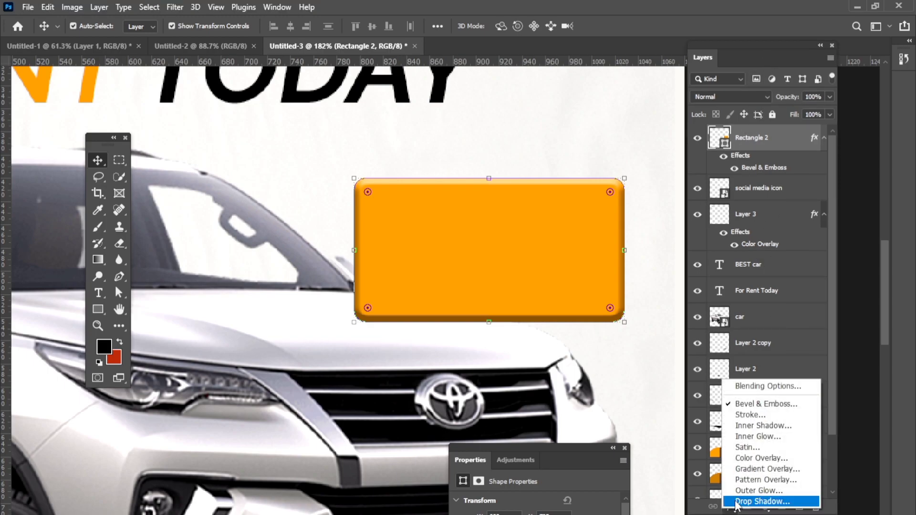
{"action": "left_click", "coordinate": [773, 434]}
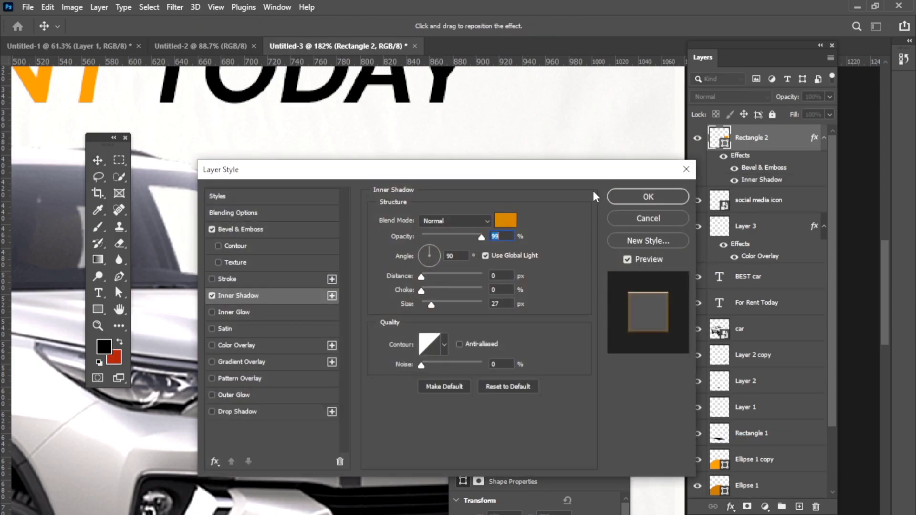
{"action": "left_click_drag", "start_coordinate": [593, 190], "coordinate": [594, 303]}
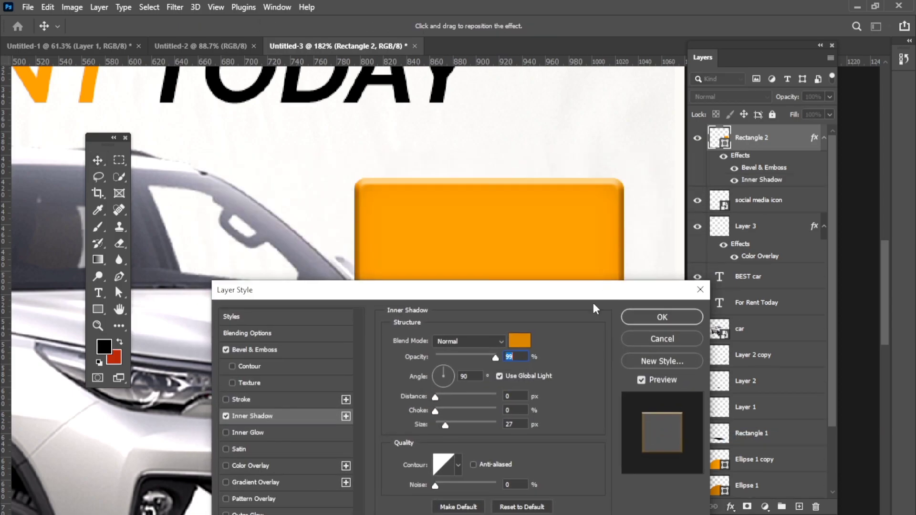
{"action": "left_click", "coordinate": [519, 341]}
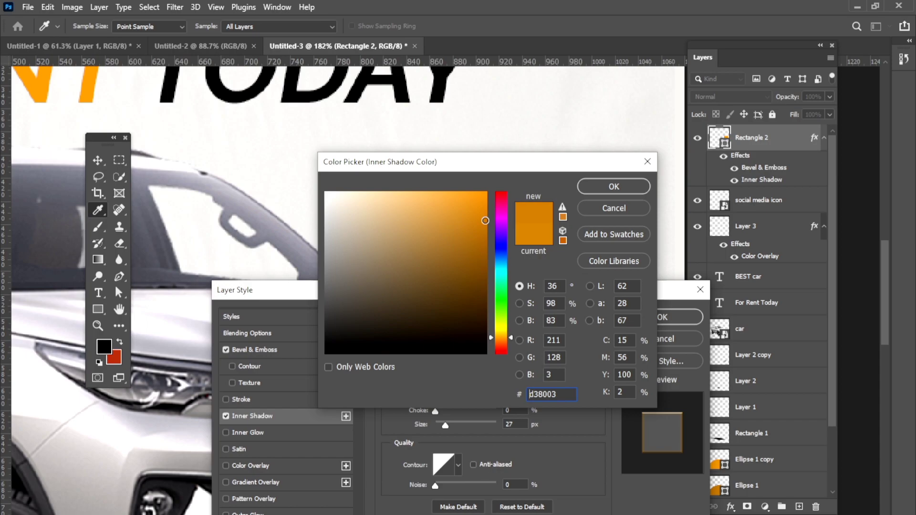
{"action": "type", "text": "ff9900"}
{"action": "left_click", "coordinate": [620, 186]}
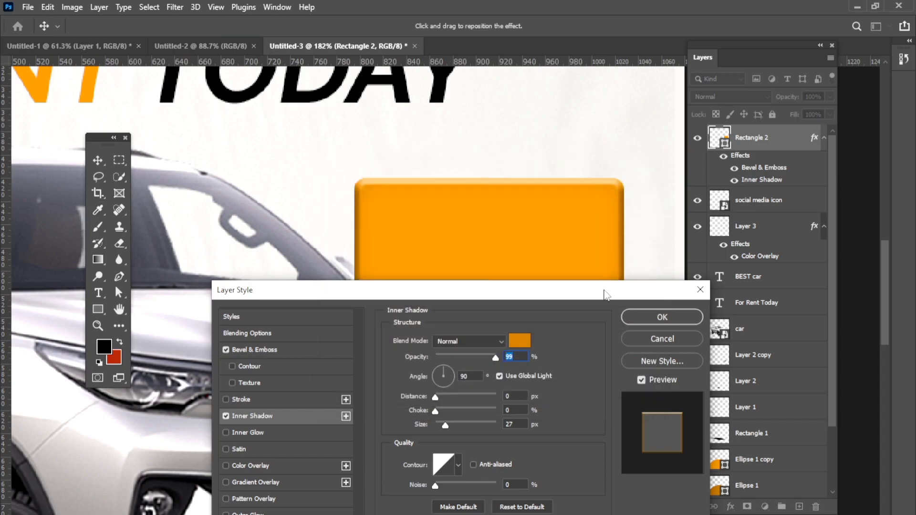
{"action": "left_click_drag", "start_coordinate": [604, 291], "coordinate": [607, 282]}
{"action": "left_click_drag", "start_coordinate": [499, 349], "coordinate": [514, 349]}
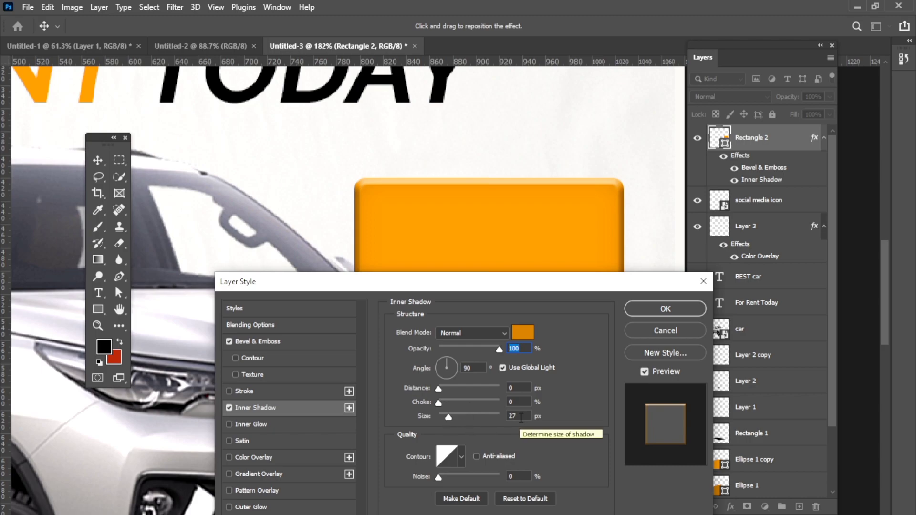
{"action": "left_click", "coordinate": [647, 310]}
{"action": "scroll", "coordinate": [646, 311], "scroll_direction": "down", "scroll_amount": 3}
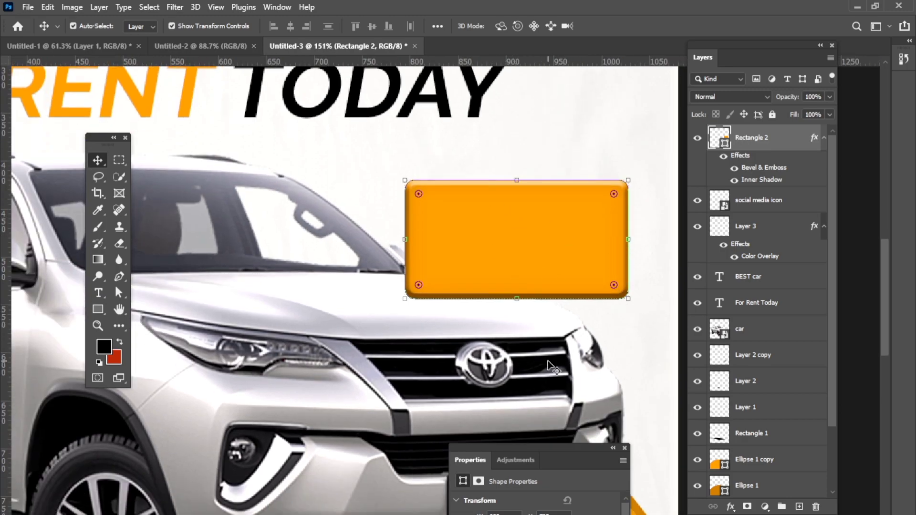
Copy the GET 50% DISCOUNT text layers from Untitled-1 onto the badge and nudge them up
{"action": "left_click", "coordinate": [196, 46]}
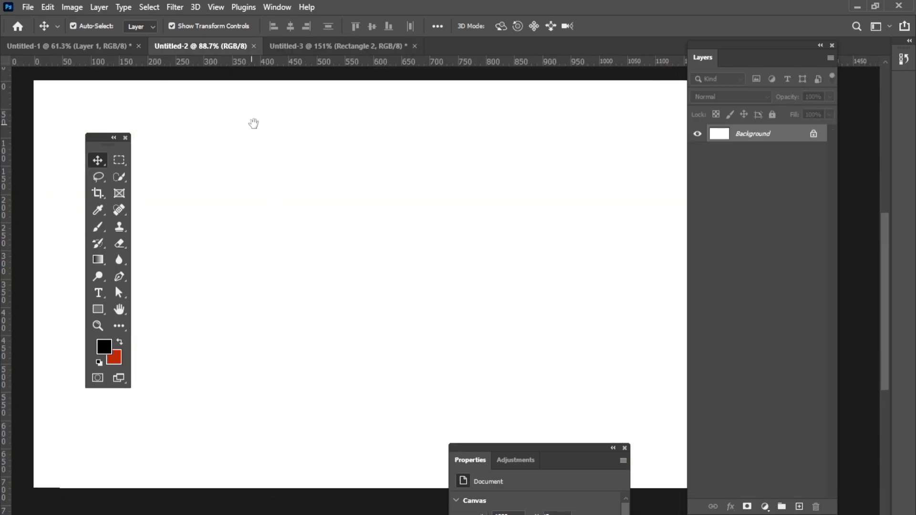
{"action": "left_click", "coordinate": [110, 48]}
{"action": "mouse_move", "coordinate": [398, 270]}
{"action": "left_mouse_down"}
{"action": "mouse_move", "coordinate": [496, 295]}
{"action": "mouse_move", "coordinate": [341, 52]}
{"action": "mouse_move", "coordinate": [443, 189]}
{"action": "left_mouse_up"}
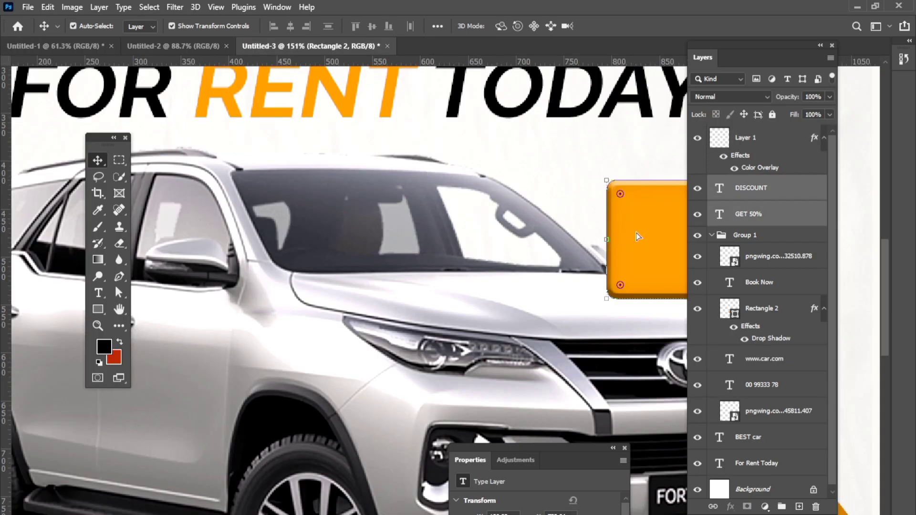
{"action": "mouse_move", "coordinate": [638, 236]}
{"action": "left_mouse_down"}
{"action": "mouse_move", "coordinate": [502, 243]}
{"action": "mouse_move", "coordinate": [591, 249]}
{"action": "left_mouse_up"}
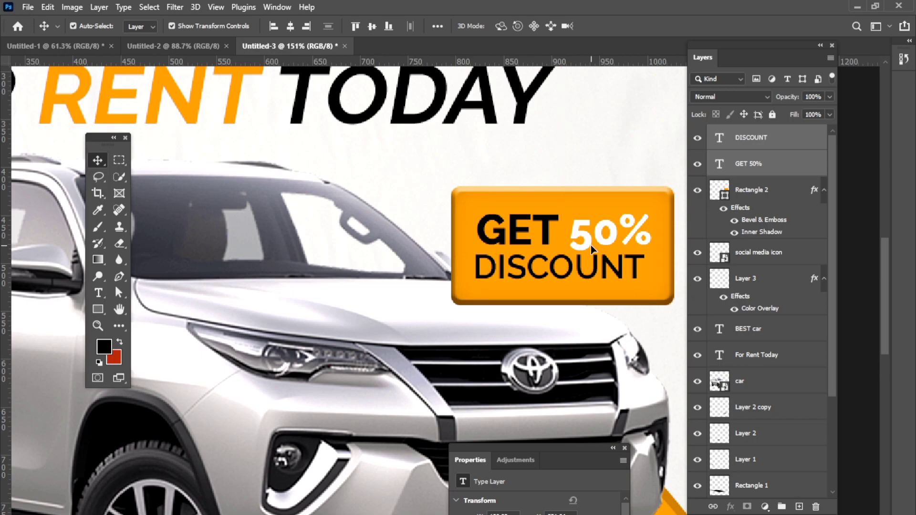
{"action": "scroll", "coordinate": [591, 248], "scroll_direction": "down", "scroll_amount": 1}
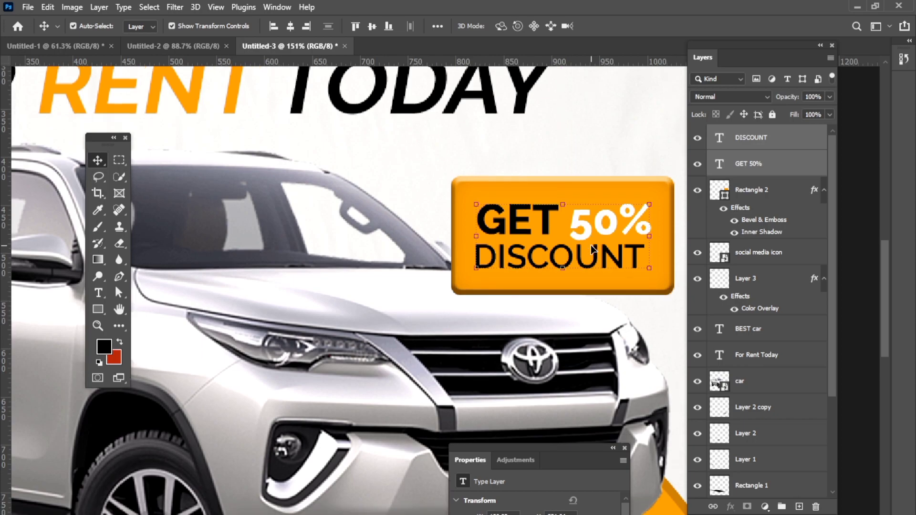
{"action": "key", "text": "Up"}
{"action": "key", "text": "Up"}
{"action": "key", "text": "Up"}
{"action": "key", "text": "Up"}
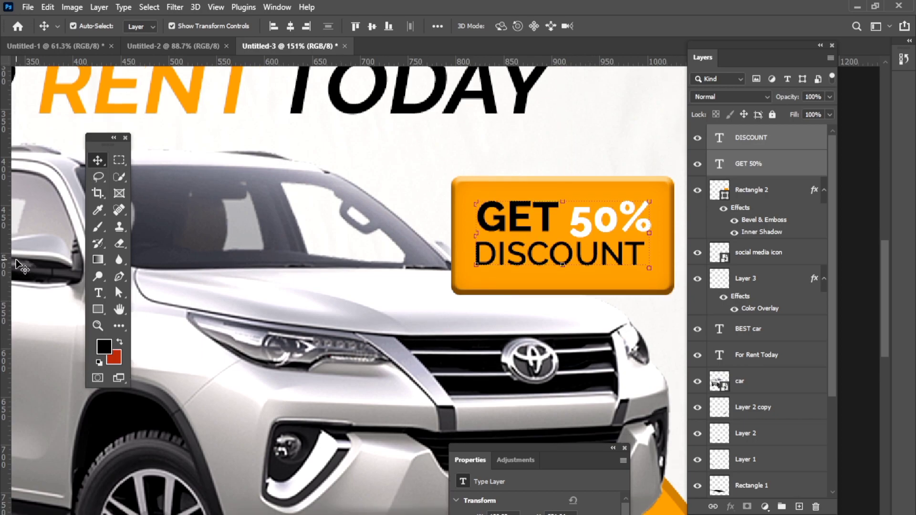
Change the '50' in the GET 50% text to Metropolis Bold
{"action": "left_click", "coordinate": [97, 296]}
{"action": "left_click_drag", "start_coordinate": [568, 220], "coordinate": [619, 219]}
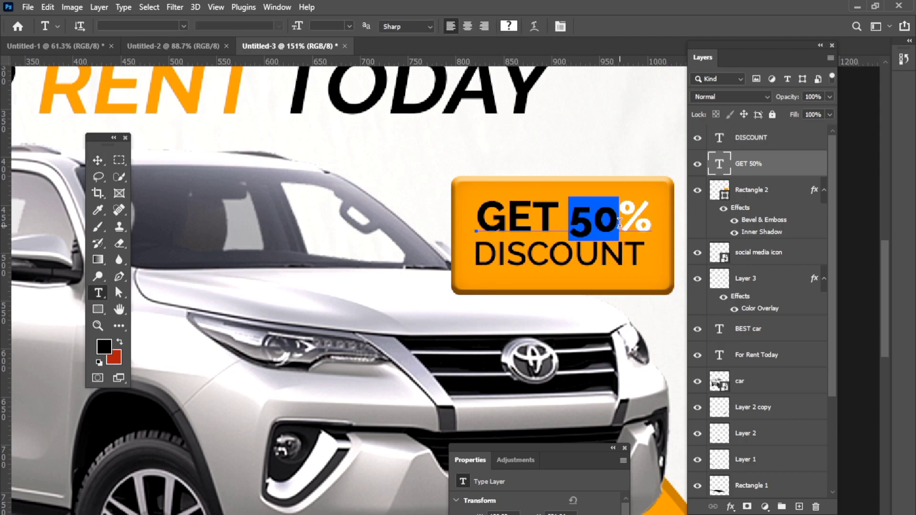
{"action": "left_click", "coordinate": [184, 26]}
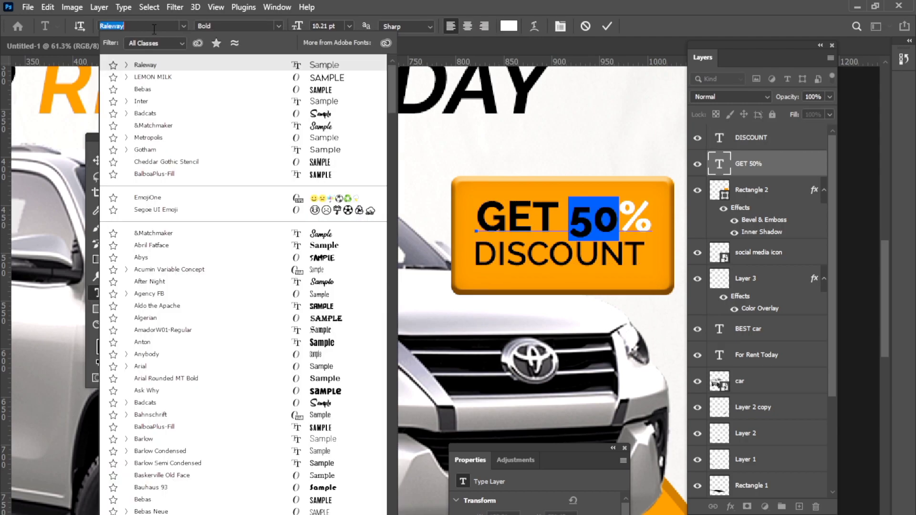
{"action": "left_click", "coordinate": [154, 26]}
{"action": "type", "text": "etropolis"}
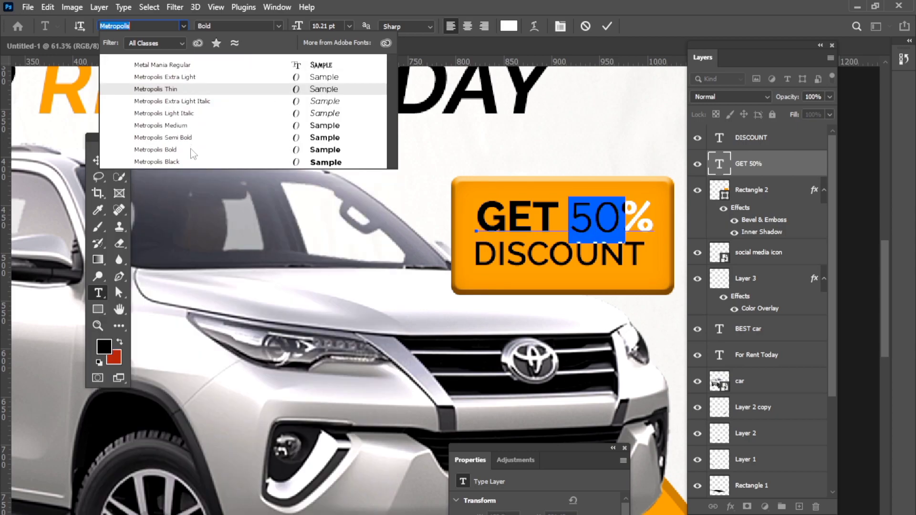
{"action": "left_click", "coordinate": [190, 147]}
{"action": "left_click", "coordinate": [105, 164]}
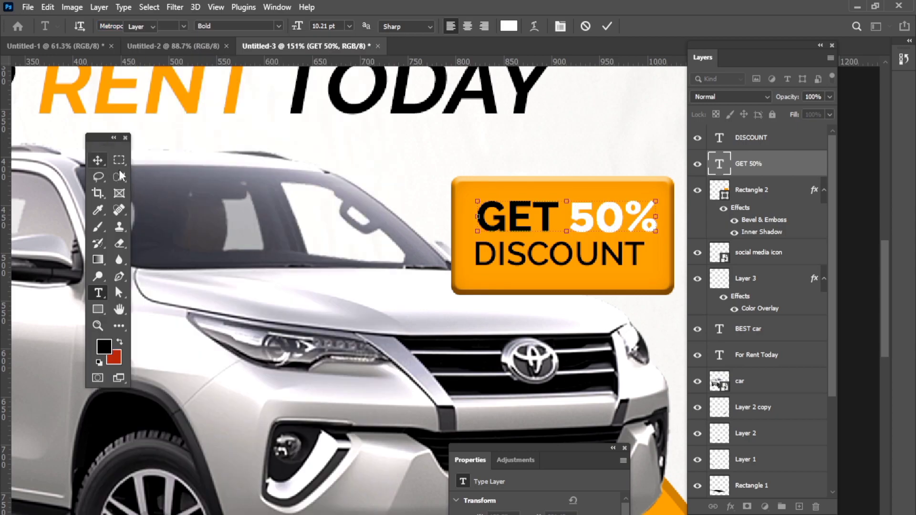
{"action": "scroll", "coordinate": [317, 192], "scroll_direction": "down", "scroll_amount": 3}
{"action": "scroll", "coordinate": [310, 187], "scroll_direction": "down", "scroll_amount": 2}
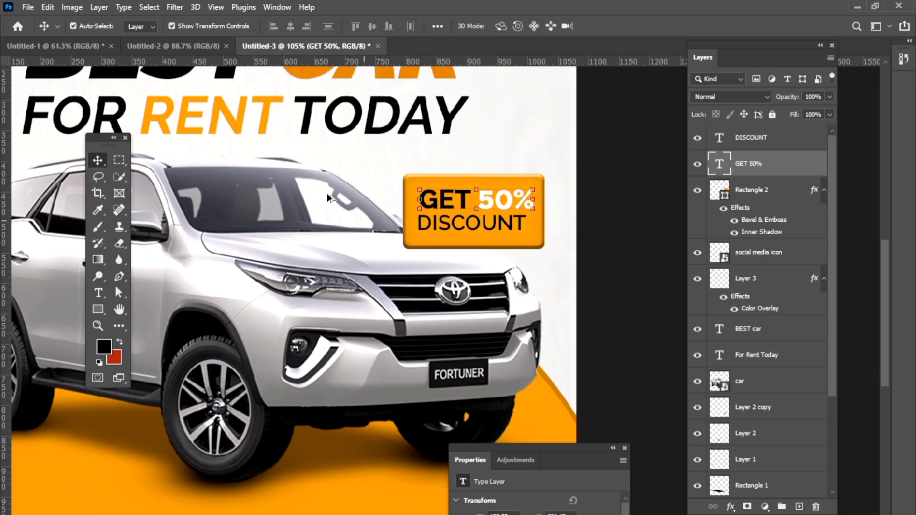
{"action": "scroll", "coordinate": [327, 193], "scroll_direction": "down", "scroll_amount": 1}
{"action": "scroll", "coordinate": [422, 231], "scroll_direction": "up", "scroll_amount": 5}
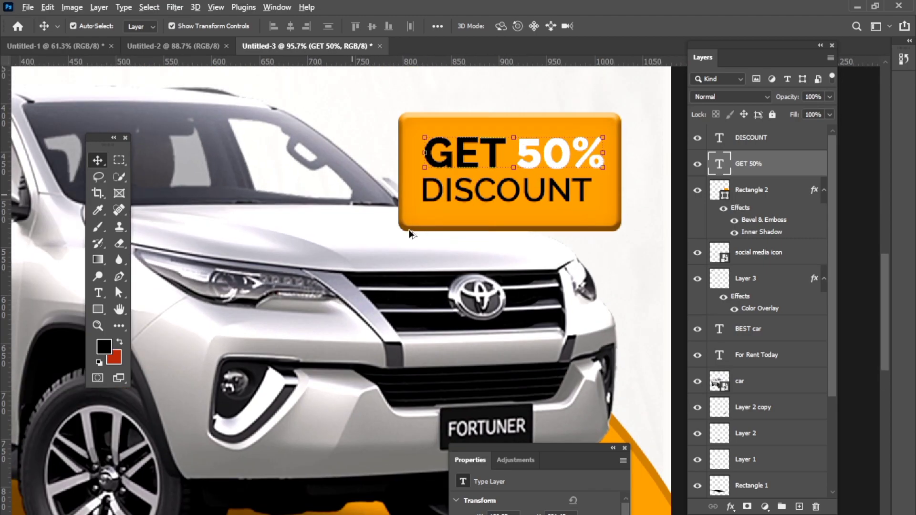
Add a new layer beneath Rectangle 2 and paint a small soft black dab there
{"action": "left_click", "coordinate": [799, 506]}
{"action": "left_click_drag", "start_coordinate": [746, 163], "coordinate": [758, 260]}
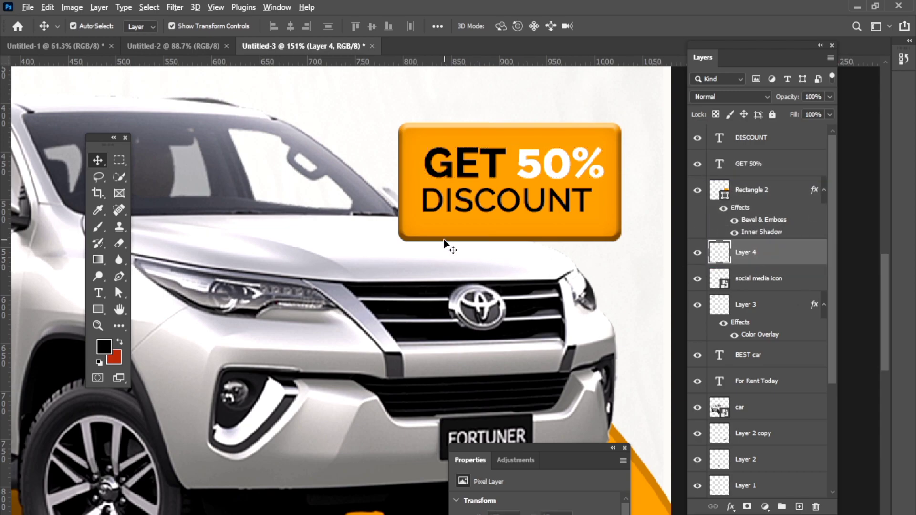
{"action": "scroll", "coordinate": [444, 241], "scroll_direction": "up", "scroll_amount": 1}
{"action": "scroll", "coordinate": [445, 245], "scroll_direction": "up", "scroll_amount": 1}
{"action": "key", "text": "b"}
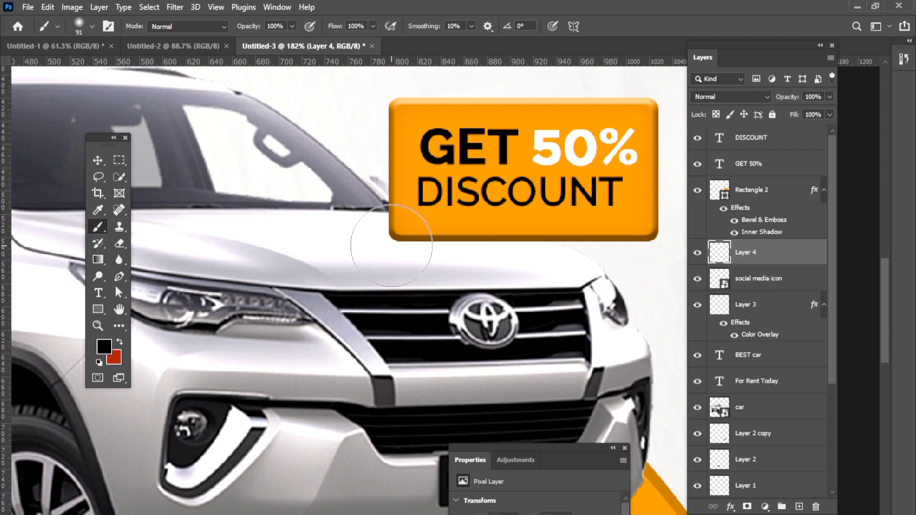
{"action": "key", "text": "bracketleft"}
{"action": "key", "text": "bracketleft"}
{"action": "key", "text": "bracketleft"}
{"action": "left_click", "coordinate": [391, 242]}
Stretch the dab into a shadow under the badge and lower its opacity to 55%
{"action": "left_click", "coordinate": [98, 160]}
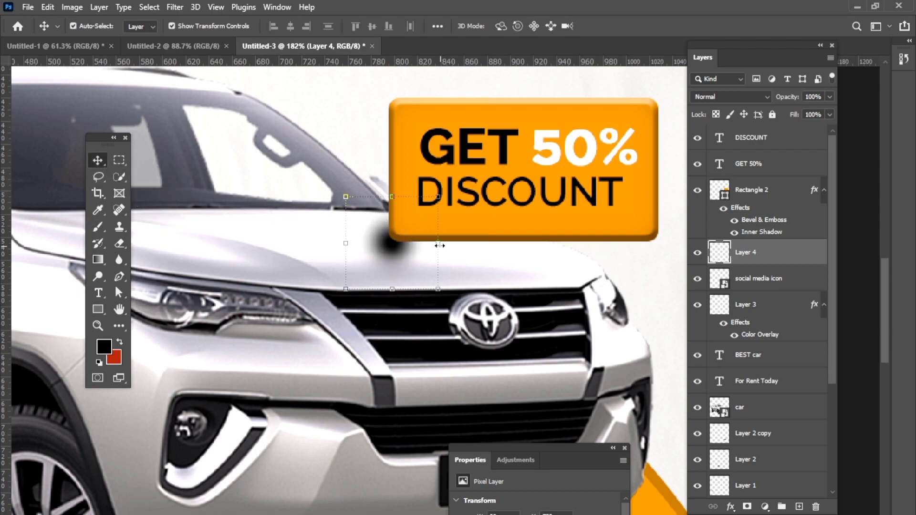
{"action": "left_click_drag", "start_coordinate": [439, 245], "coordinate": [500, 243]}
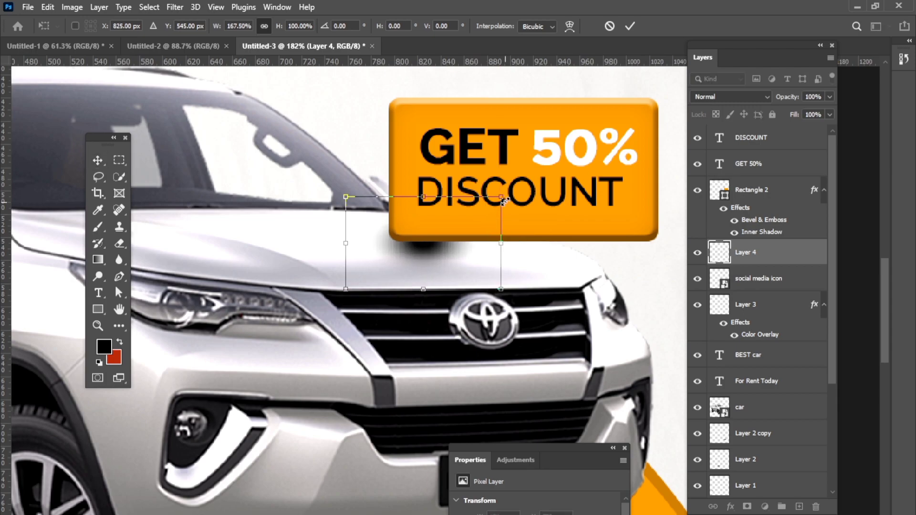
{"action": "mouse_move", "coordinate": [502, 196]}
{"action": "left_mouse_down"}
{"action": "mouse_move", "coordinate": [501, 241]}
{"action": "mouse_move", "coordinate": [438, 245]}
{"action": "left_mouse_up"}
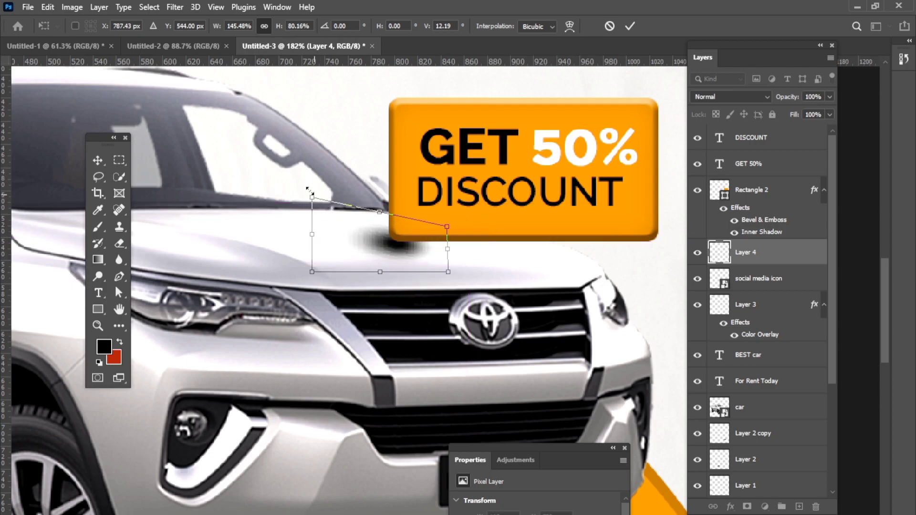
{"action": "mouse_move", "coordinate": [309, 188]}
{"action": "left_mouse_down"}
{"action": "mouse_move", "coordinate": [421, 273]}
{"action": "mouse_move", "coordinate": [415, 261]}
{"action": "left_mouse_up"}
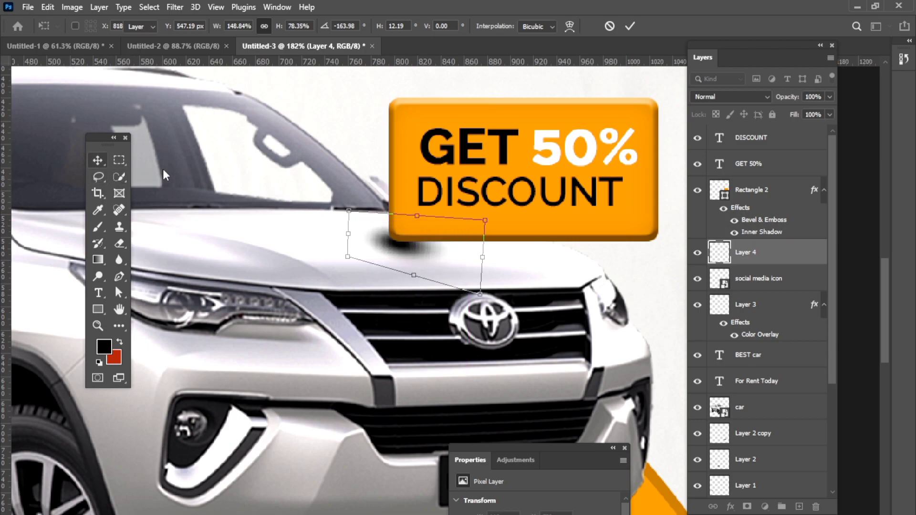
{"action": "key", "text": "Escape"}
{"action": "key", "text": "ctrl+t"}
{"action": "mouse_move", "coordinate": [485, 245]}
{"action": "left_mouse_down"}
{"action": "mouse_move", "coordinate": [530, 273]}
{"action": "mouse_move", "coordinate": [481, 267]}
{"action": "mouse_move", "coordinate": [481, 275]}
{"action": "left_mouse_up"}
{"action": "key", "text": "Return"}
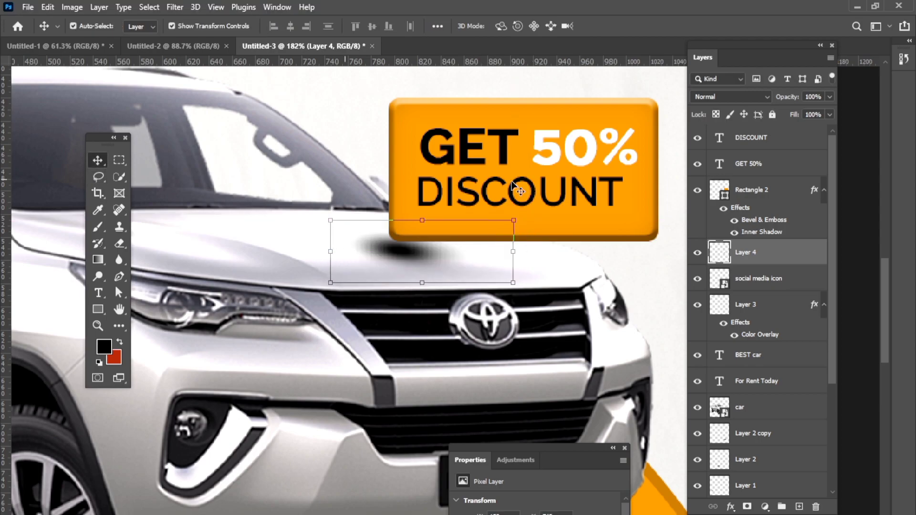
{"action": "left_click", "coordinate": [802, 110]}
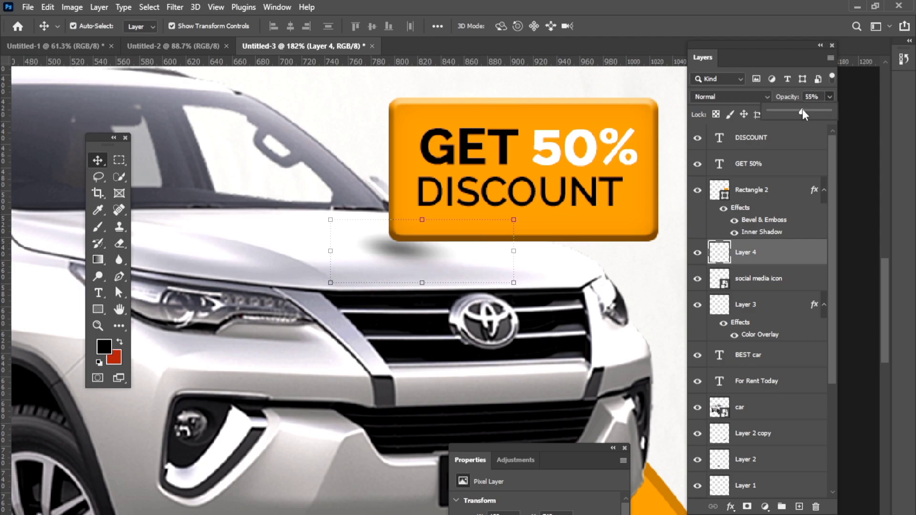
Check the car and badge-shadow layers in the layer stack, then clear the selection
{"action": "left_click", "coordinate": [575, 293]}
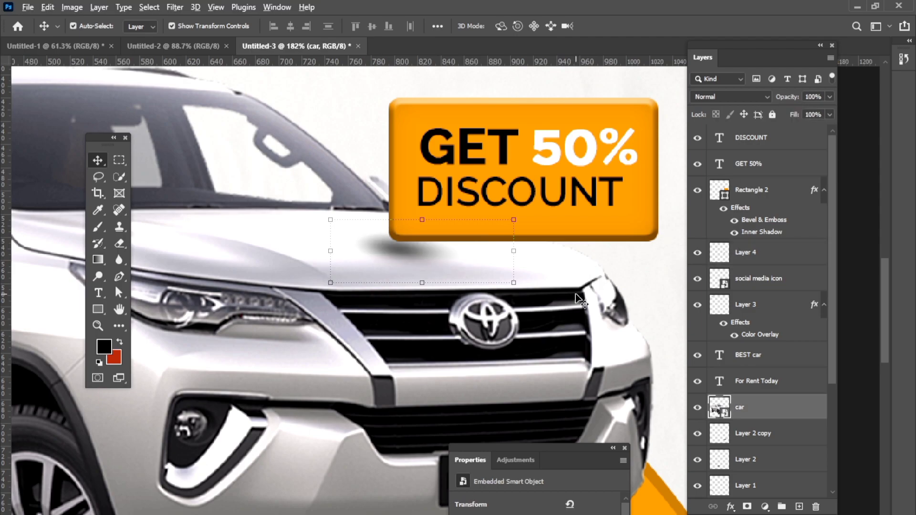
{"action": "scroll", "coordinate": [576, 294], "scroll_direction": "down", "scroll_amount": 1}
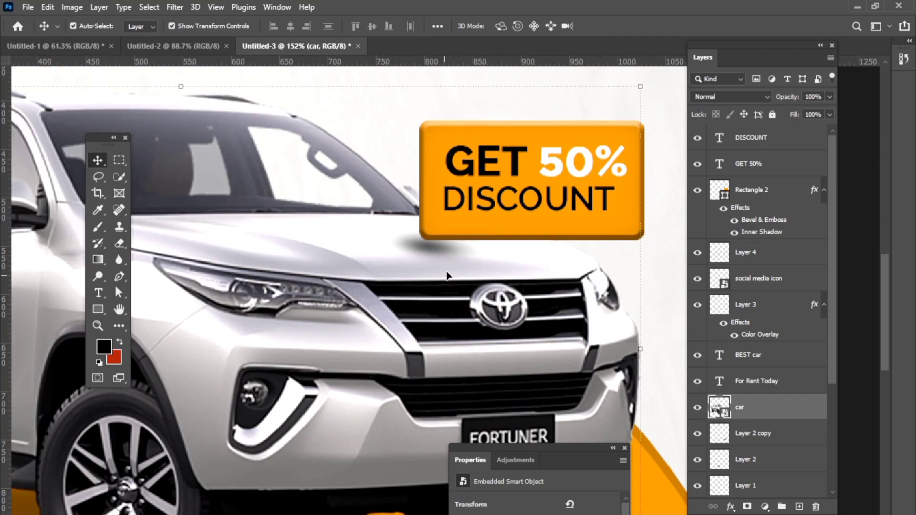
{"action": "left_click", "coordinate": [437, 252]}
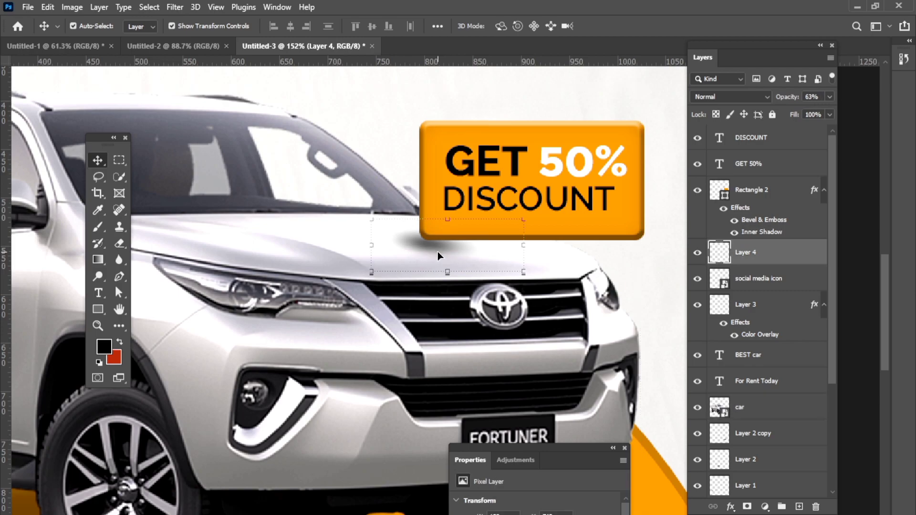
{"action": "left_click", "coordinate": [379, 292]}
{"action": "scroll", "coordinate": [380, 292], "scroll_direction": "down", "scroll_amount": 1}
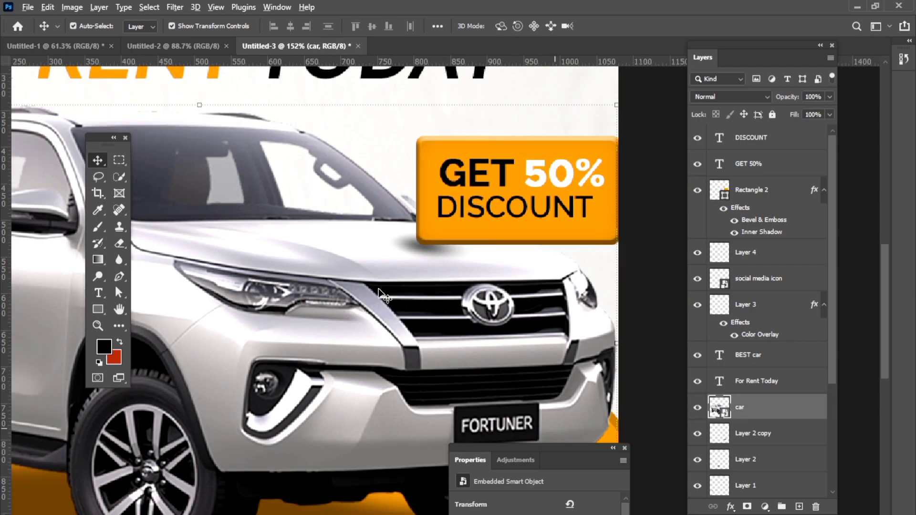
{"action": "scroll", "coordinate": [379, 292], "scroll_direction": "down", "scroll_amount": 1}
{"action": "scroll", "coordinate": [379, 292], "scroll_direction": "down", "scroll_amount": 1}
{"action": "scroll", "coordinate": [379, 292], "scroll_direction": "down", "scroll_amount": 1}
{"action": "scroll", "coordinate": [379, 292], "scroll_direction": "down", "scroll_amount": 1}
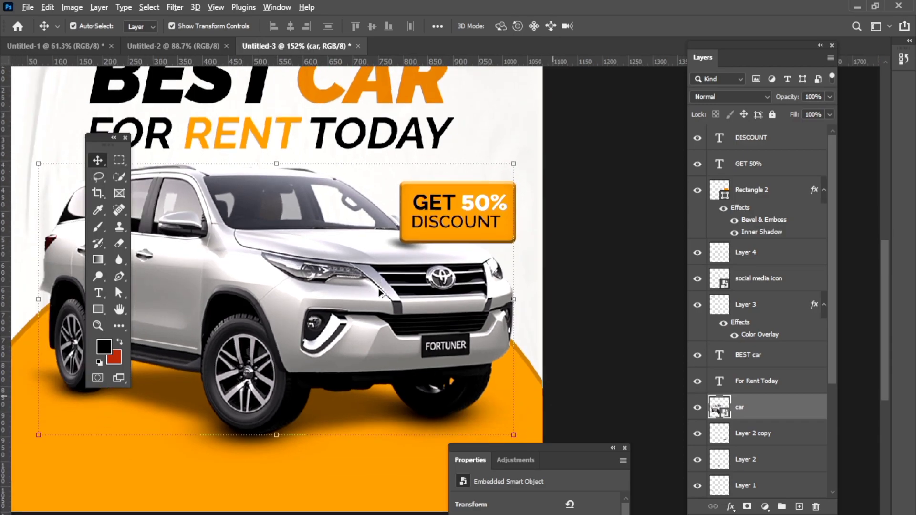
{"action": "scroll", "coordinate": [379, 292], "scroll_direction": "down", "scroll_amount": 1}
{"action": "scroll", "coordinate": [395, 292], "scroll_direction": "down", "scroll_amount": 1}
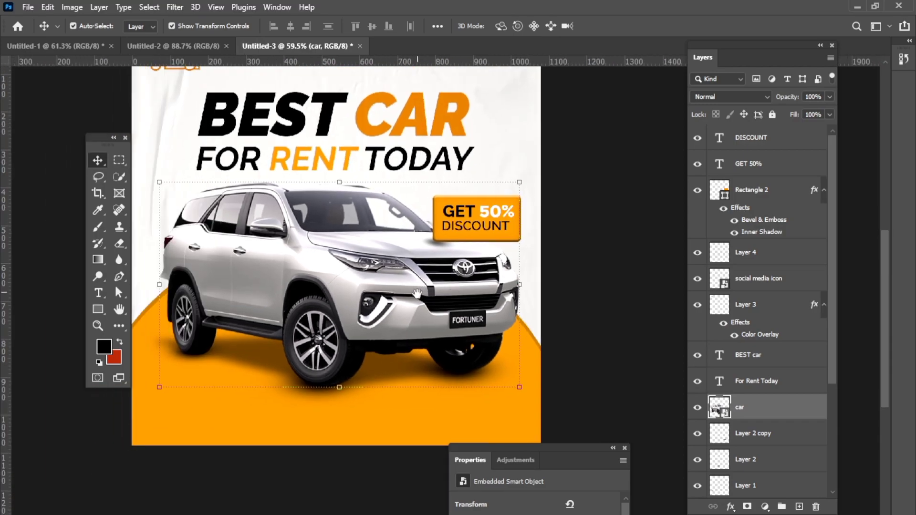
{"action": "left_click", "coordinate": [617, 324]}
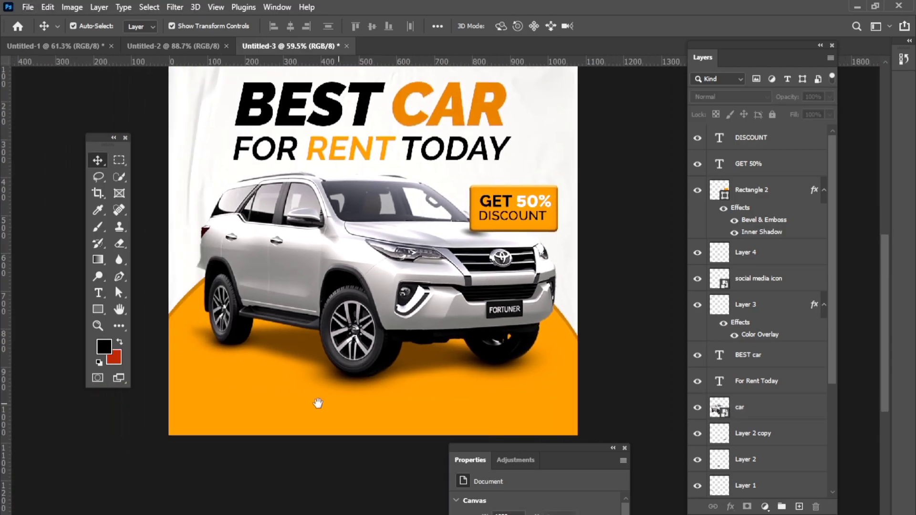
Draw a full-width rectangle across the poster bottom and fill it with white
{"action": "left_click", "coordinate": [98, 309]}
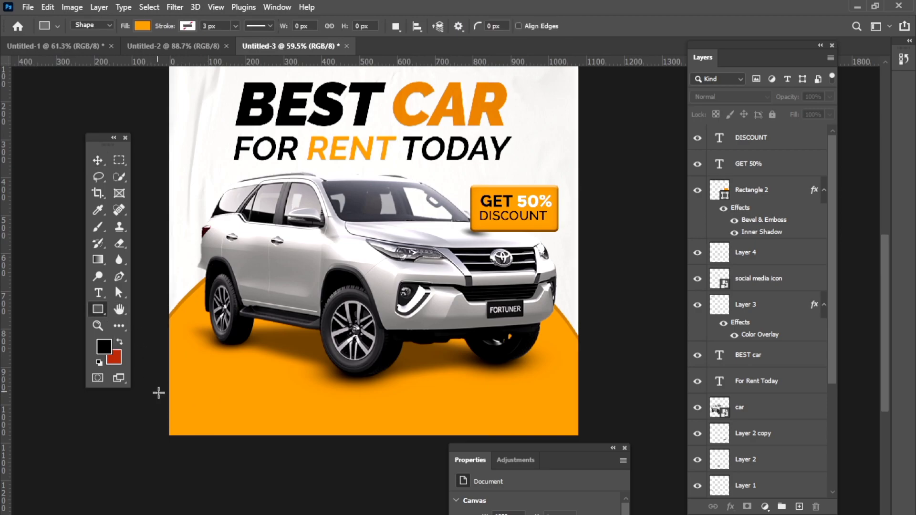
{"action": "left_click_drag", "start_coordinate": [159, 392], "coordinate": [609, 442]}
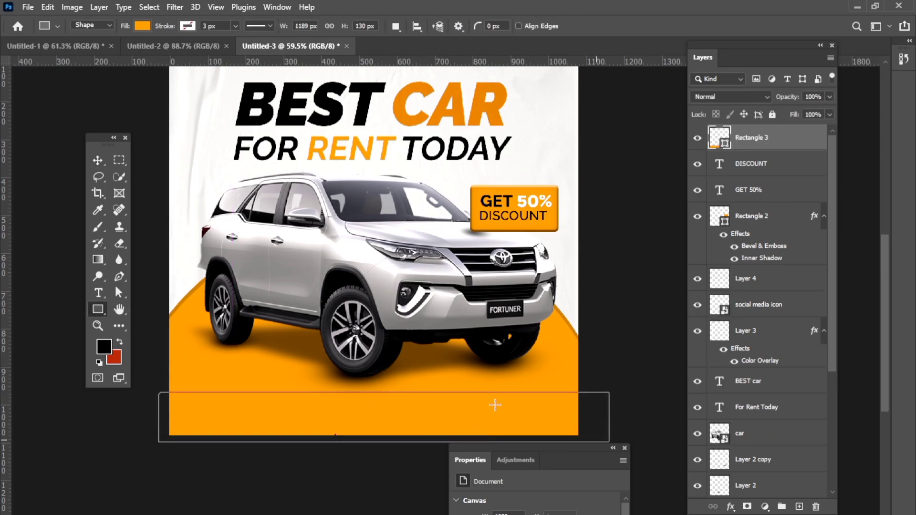
{"action": "left_click", "coordinate": [98, 161]}
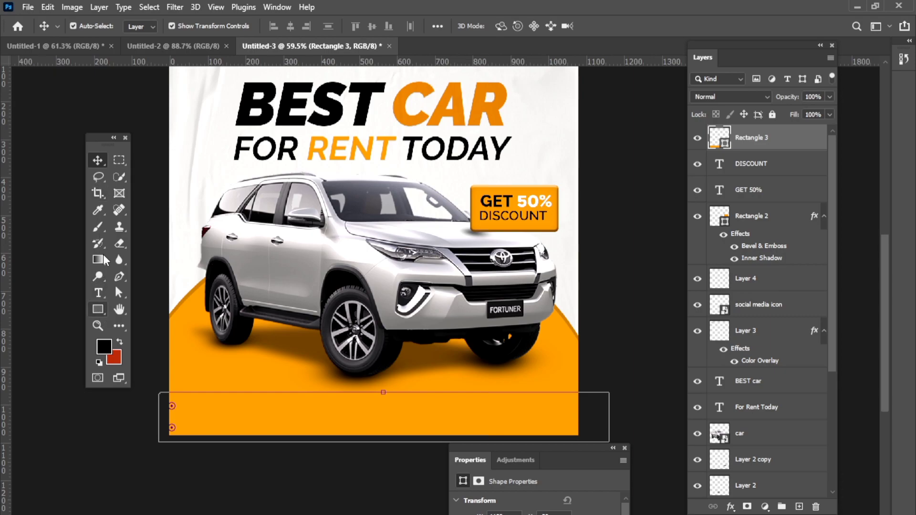
{"action": "left_click", "coordinate": [98, 209]}
{"action": "left_click", "coordinate": [187, 186]}
{"action": "left_click", "coordinate": [98, 160]}
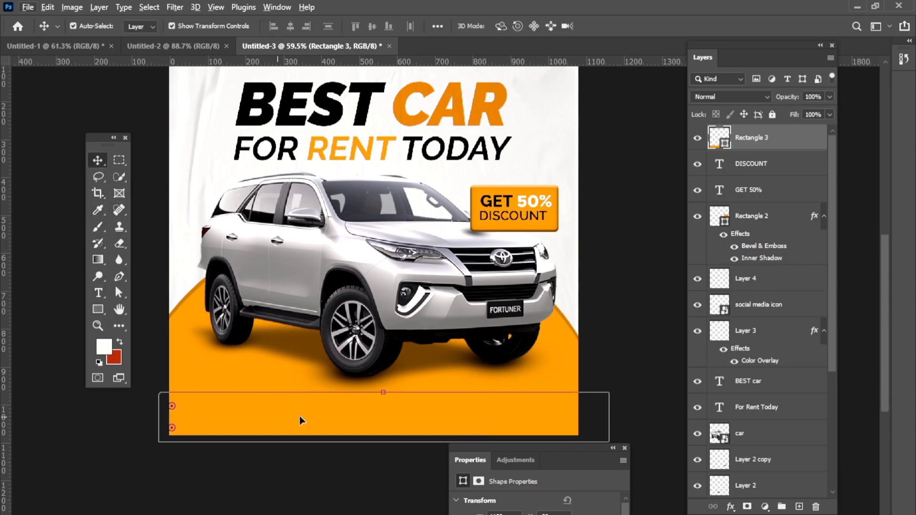
{"action": "key", "text": "alt+BackSpace"}
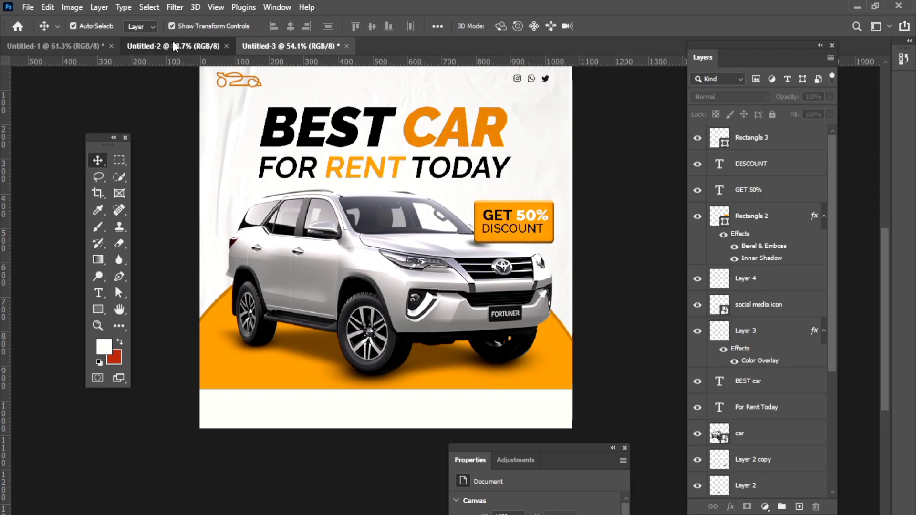
Copy the phone, Book Now and website row from the earlier layout into the white footer
{"action": "left_click", "coordinate": [173, 44]}
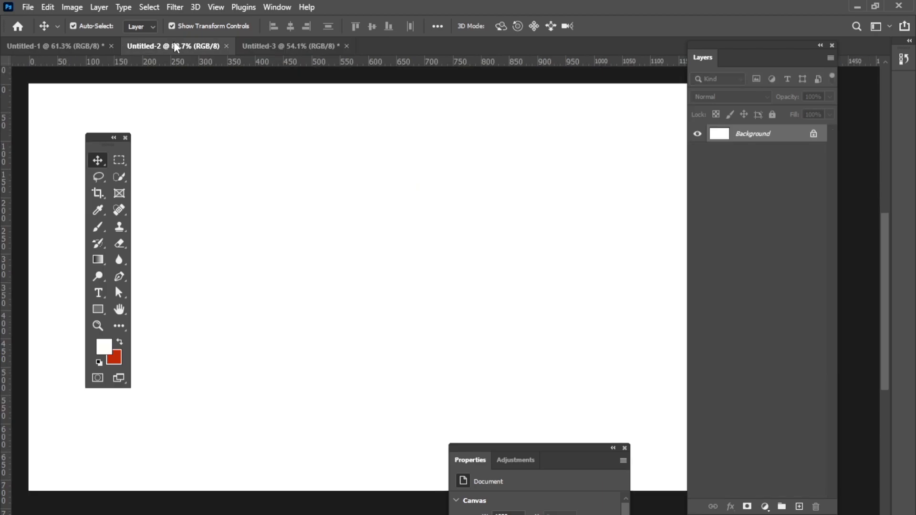
{"action": "left_click", "coordinate": [77, 44]}
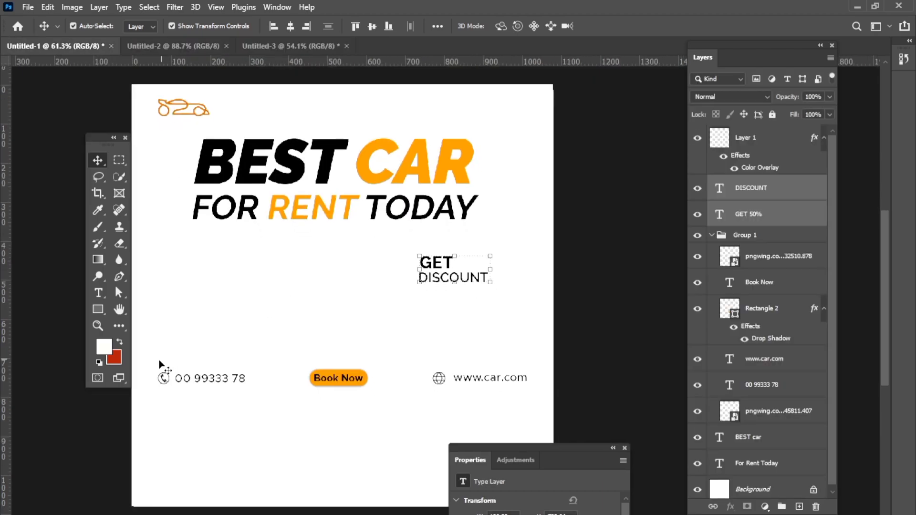
{"action": "left_click_drag", "start_coordinate": [159, 368], "coordinate": [484, 405]}
{"action": "left_click_drag", "start_coordinate": [359, 381], "coordinate": [333, 143]}
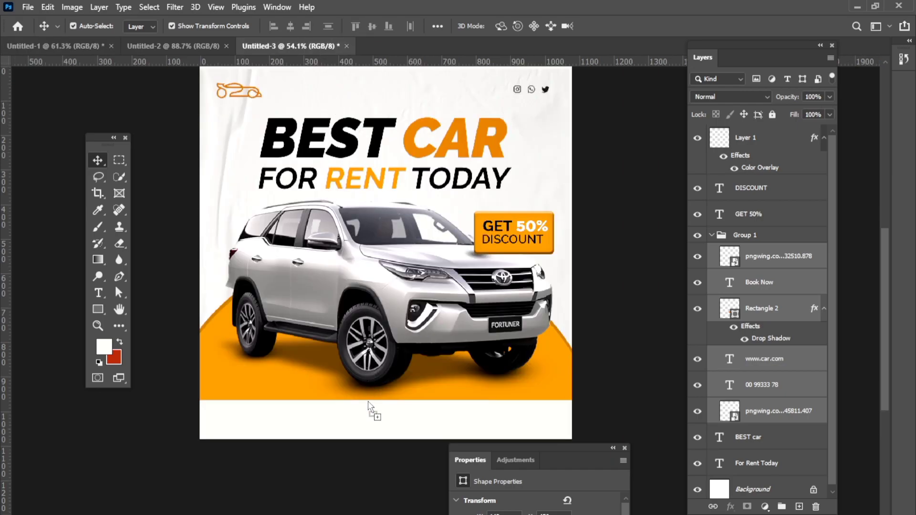
{"action": "left_click_drag", "start_coordinate": [334, 143], "coordinate": [372, 420]}
{"action": "scroll", "coordinate": [368, 358], "scroll_direction": "down", "scroll_amount": 1}
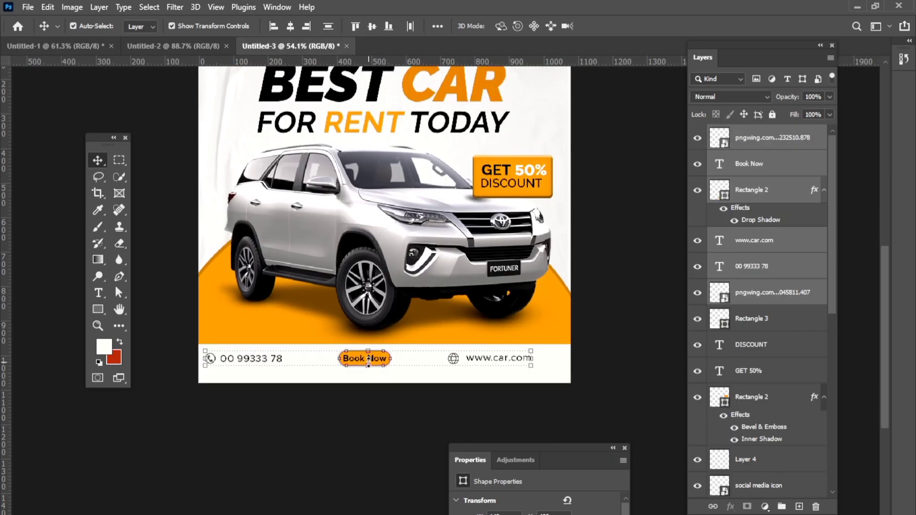
{"action": "left_click_drag", "start_coordinate": [372, 362], "coordinate": [387, 366]}
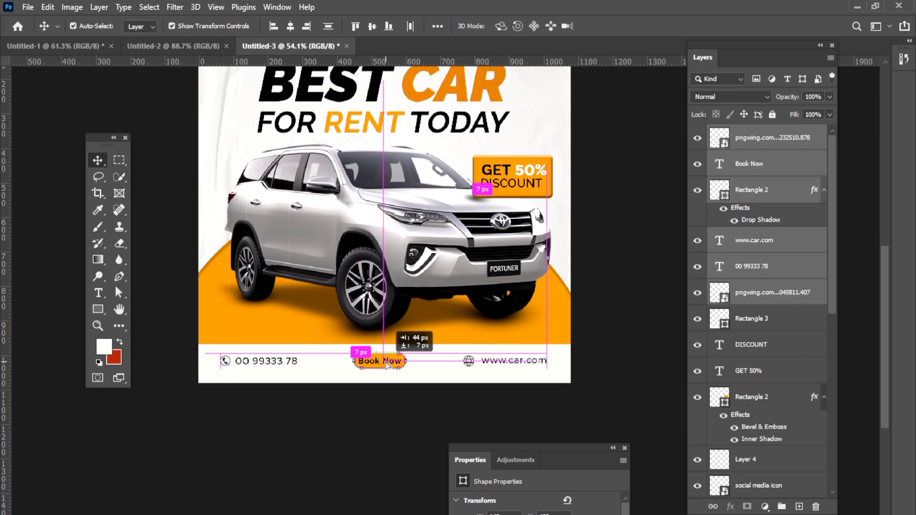
{"action": "scroll", "coordinate": [394, 359], "scroll_direction": "up", "scroll_amount": 3}
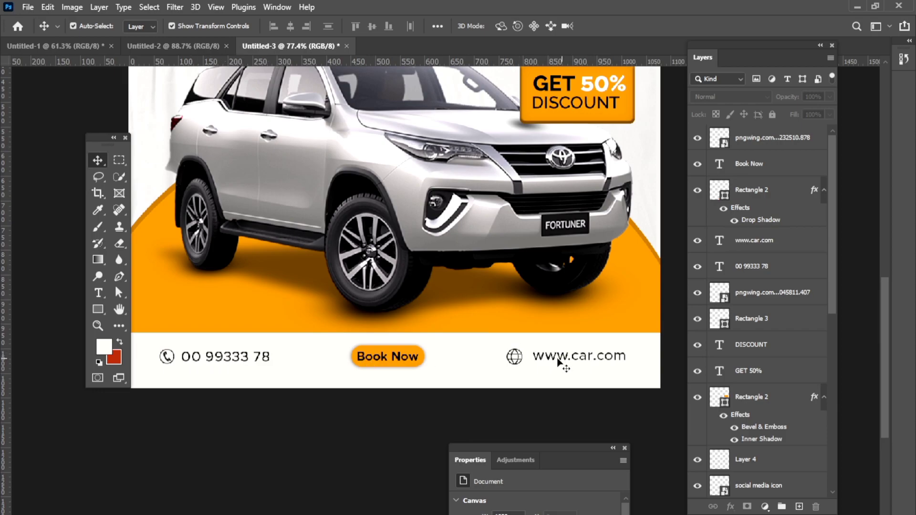
Nudge the footer's globe icon slightly to the right
{"action": "left_click", "coordinate": [521, 358]}
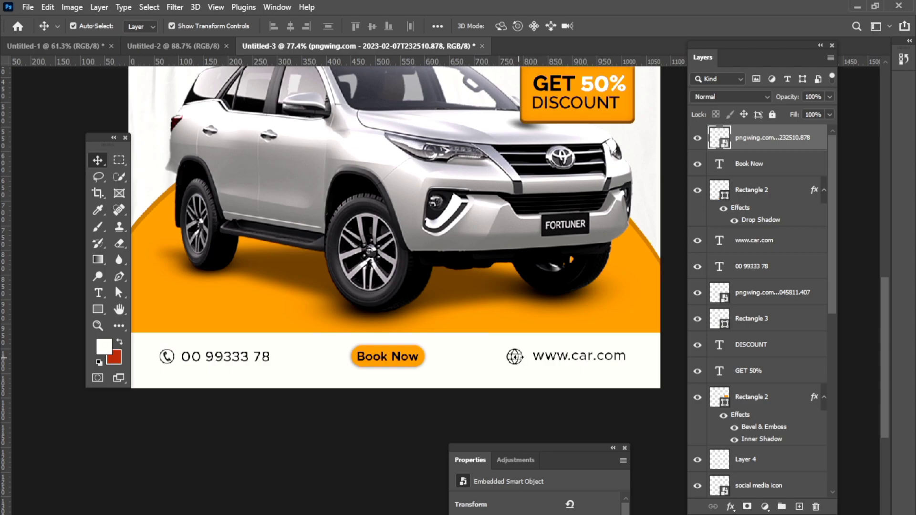
{"action": "left_click", "coordinate": [515, 356]}
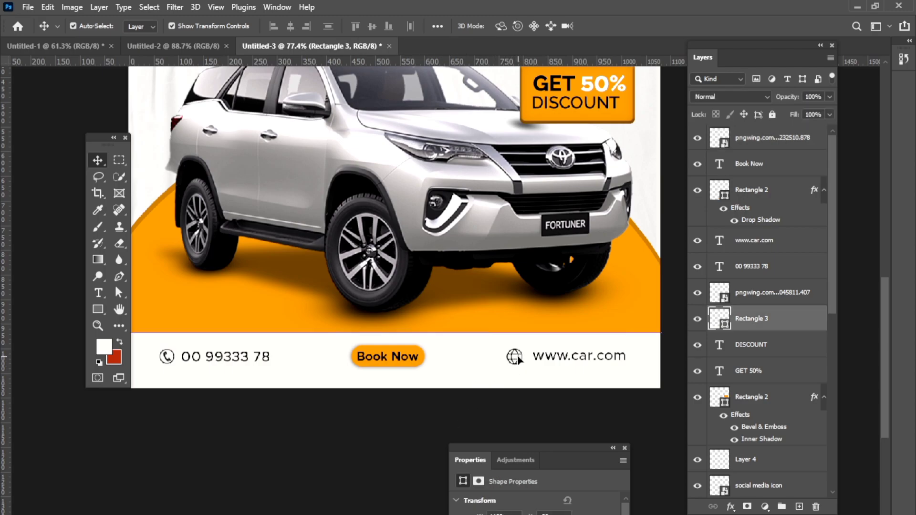
{"action": "scroll", "coordinate": [516, 356], "scroll_direction": "down", "scroll_amount": 1}
{"action": "left_click", "coordinate": [443, 422]}
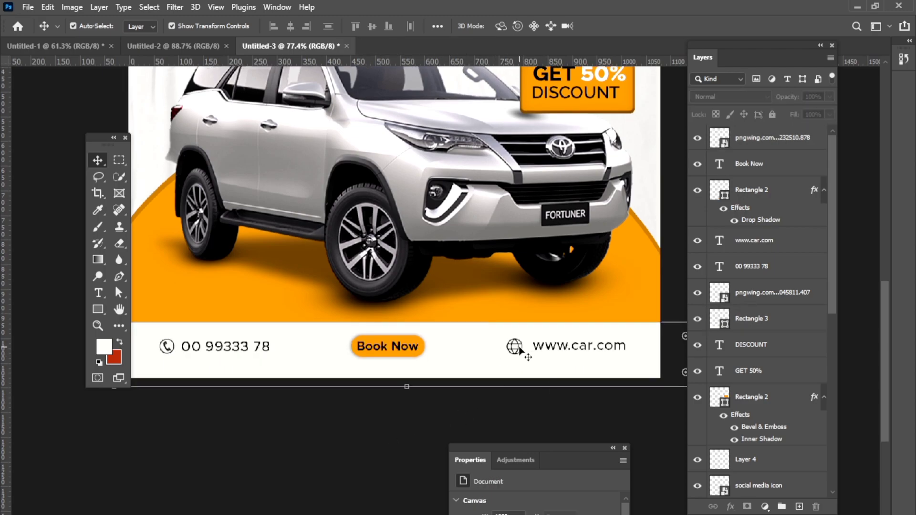
{"action": "left_click", "coordinate": [519, 353]}
{"action": "scroll", "coordinate": [520, 353], "scroll_direction": "up", "scroll_amount": 1}
{"action": "scroll", "coordinate": [520, 353], "scroll_direction": "up", "scroll_amount": 1}
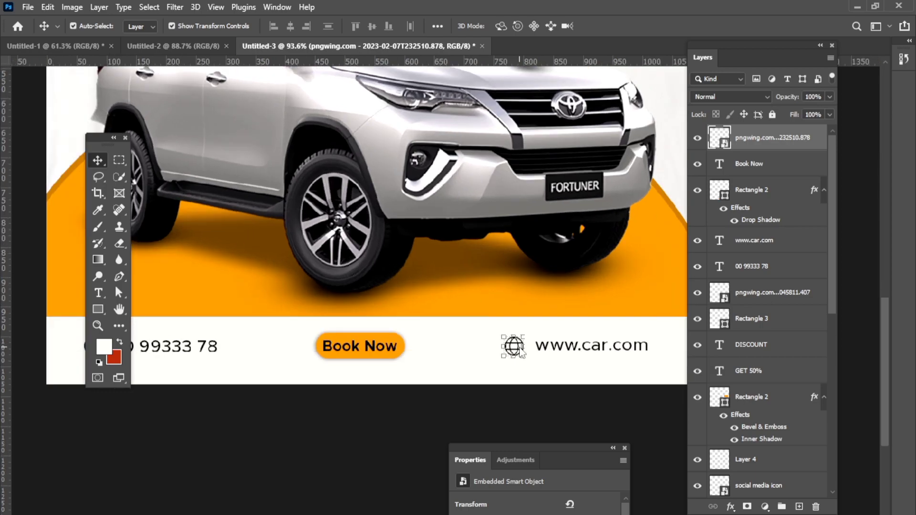
{"action": "key", "text": "Right"}
{"action": "key", "text": "Right"}
{"action": "key", "text": "Right"}
{"action": "key", "text": "Right"}
{"action": "key", "text": "Right"}
{"action": "key", "text": "Right"}
{"action": "key", "text": "Right"}
{"action": "key", "text": "Right"}
{"action": "key", "text": "Right"}
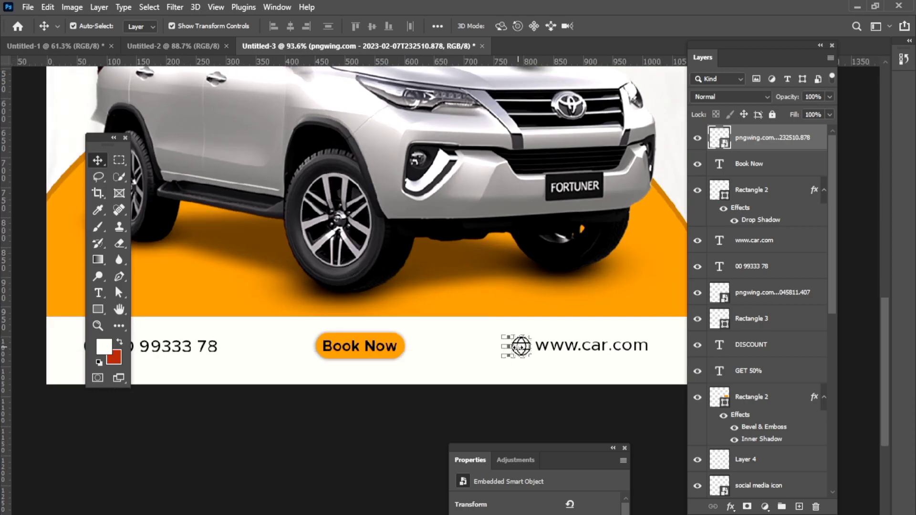
{"action": "left_click", "coordinate": [329, 446]}
{"action": "scroll", "coordinate": [334, 446], "scroll_direction": "down", "scroll_amount": 1}
{"action": "scroll", "coordinate": [336, 477], "scroll_direction": "down", "scroll_amount": 2}
{"action": "scroll", "coordinate": [365, 300], "scroll_direction": "down", "scroll_amount": 2}
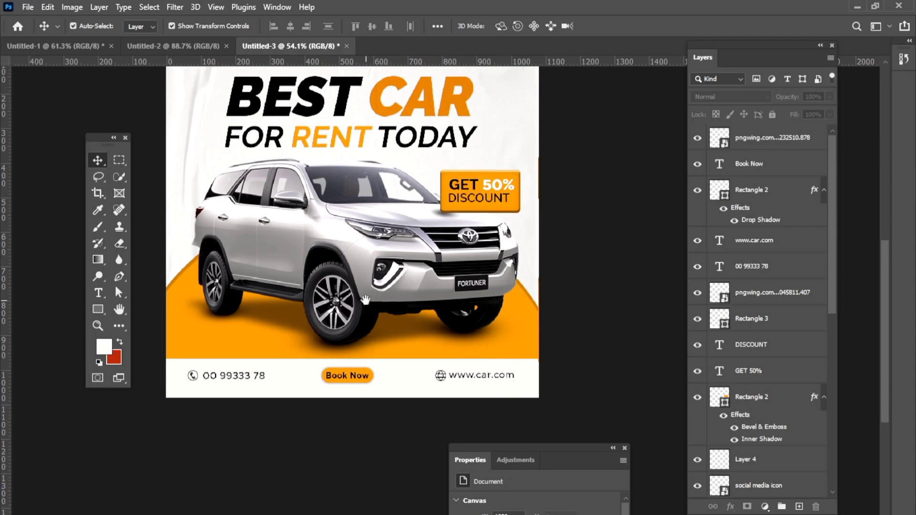
{"action": "left_click_drag", "start_coordinate": [365, 300], "coordinate": [371, 347]}
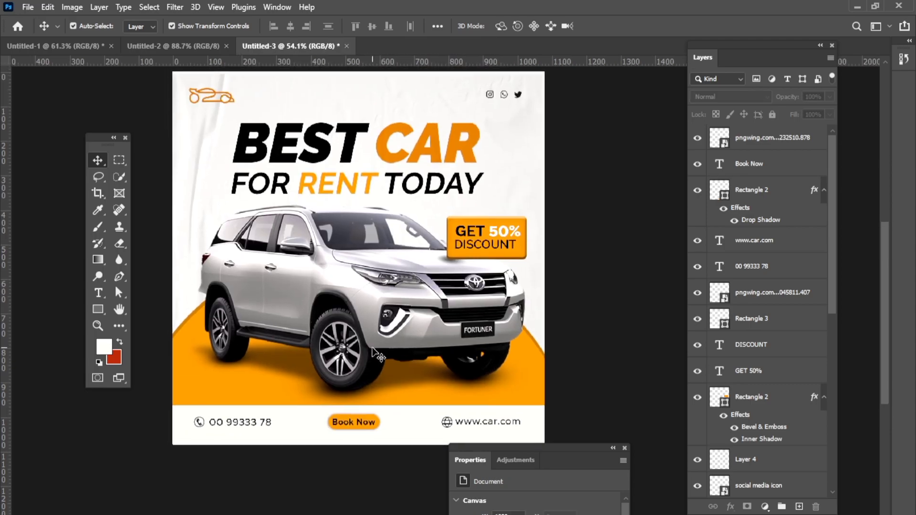